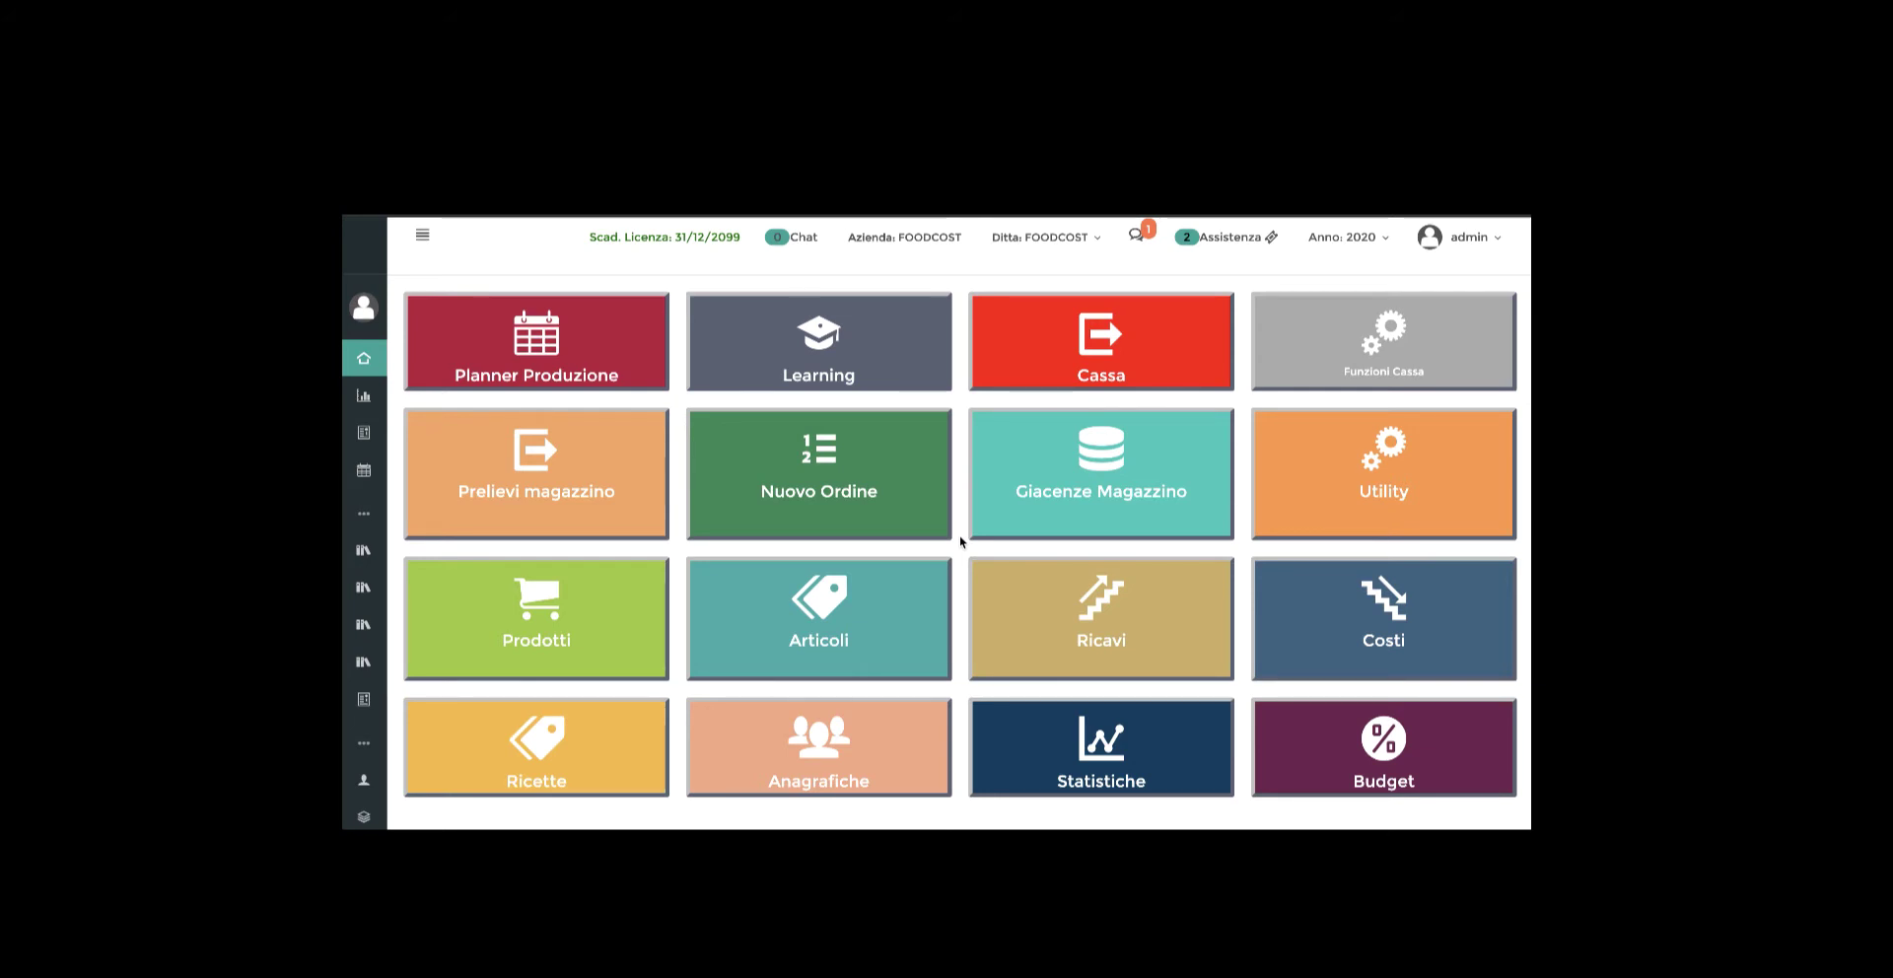
Step: Open the Anagrafiche list under Utility for the COLLABORATORE role
left_click(422, 233)
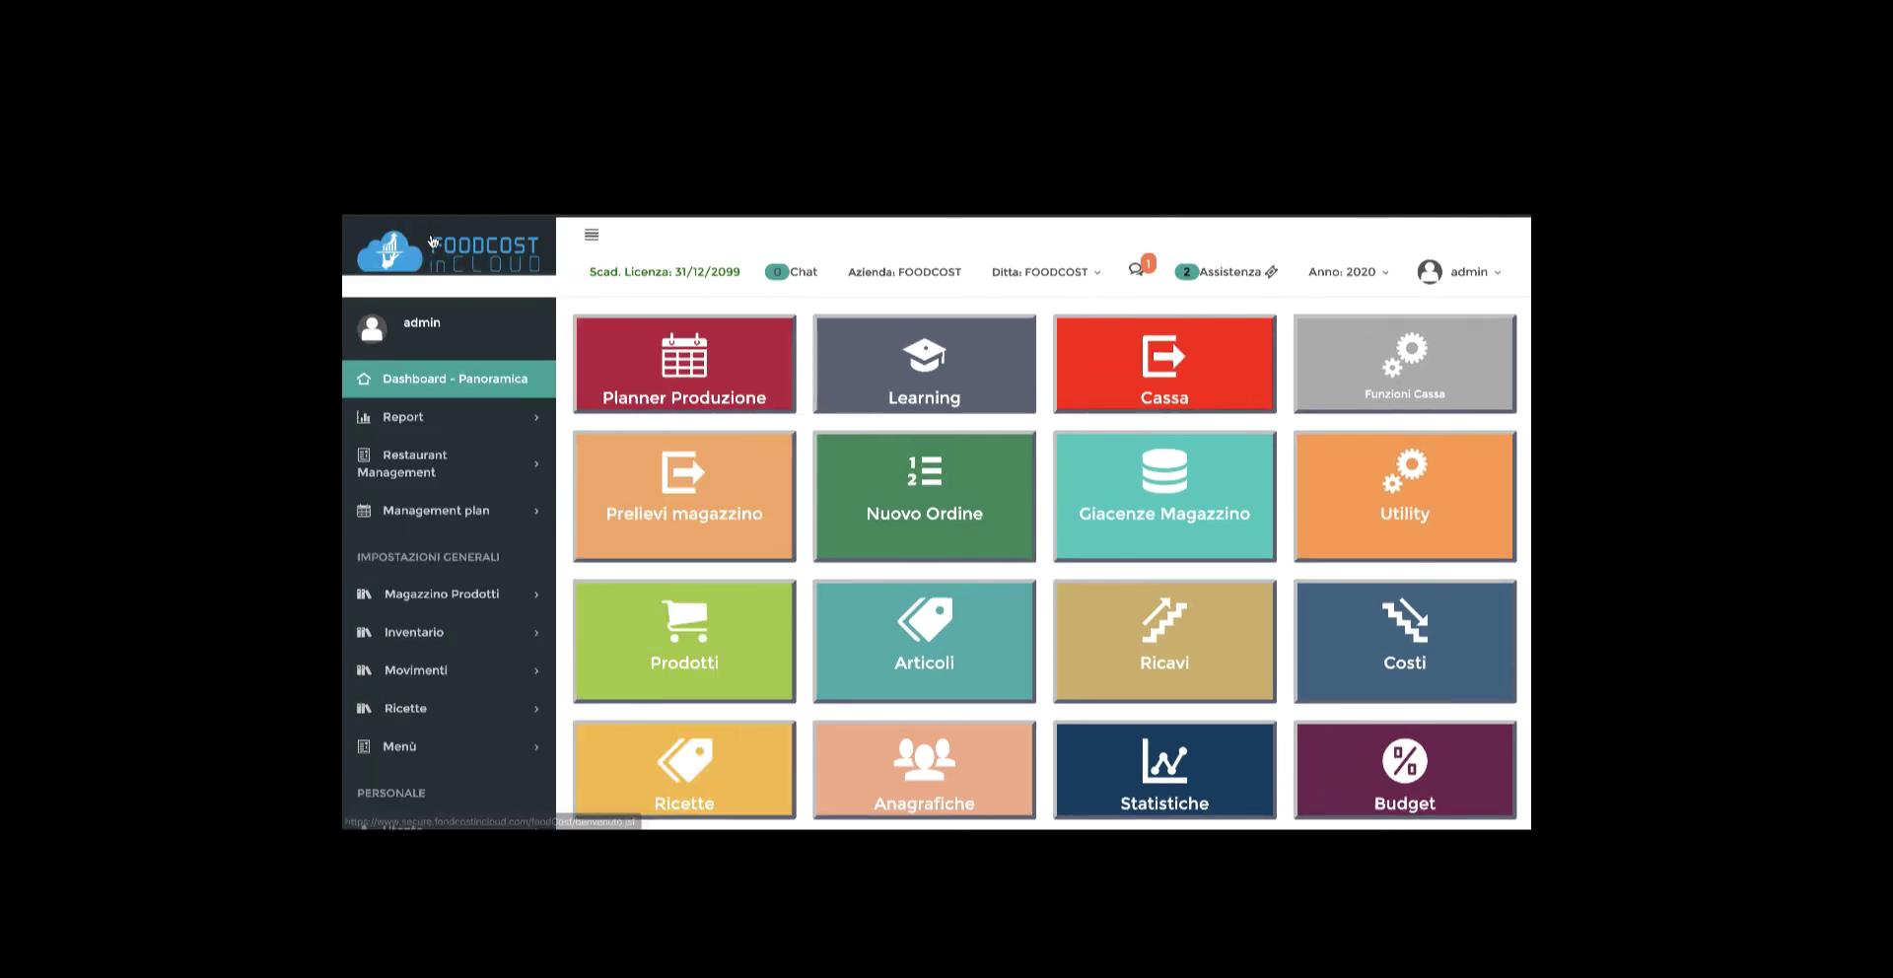
scroll(433, 641, "down", 3)
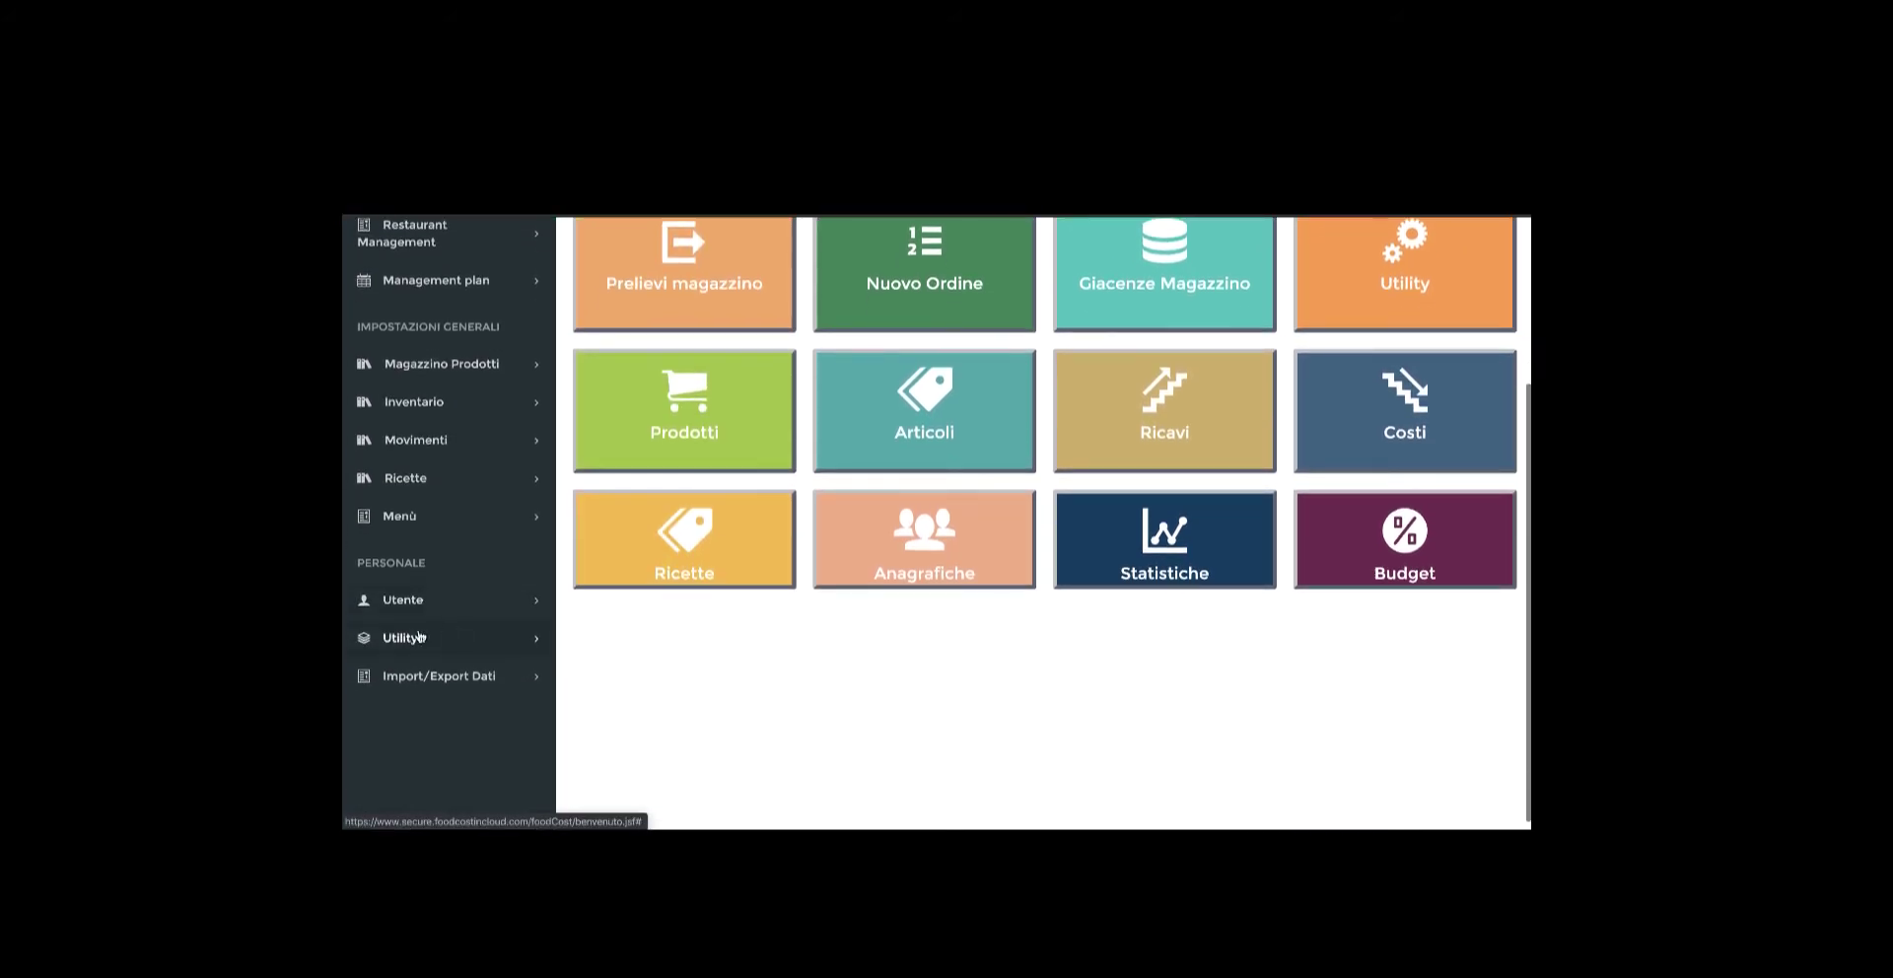
left_click(419, 637)
scroll(425, 643, "down", 1)
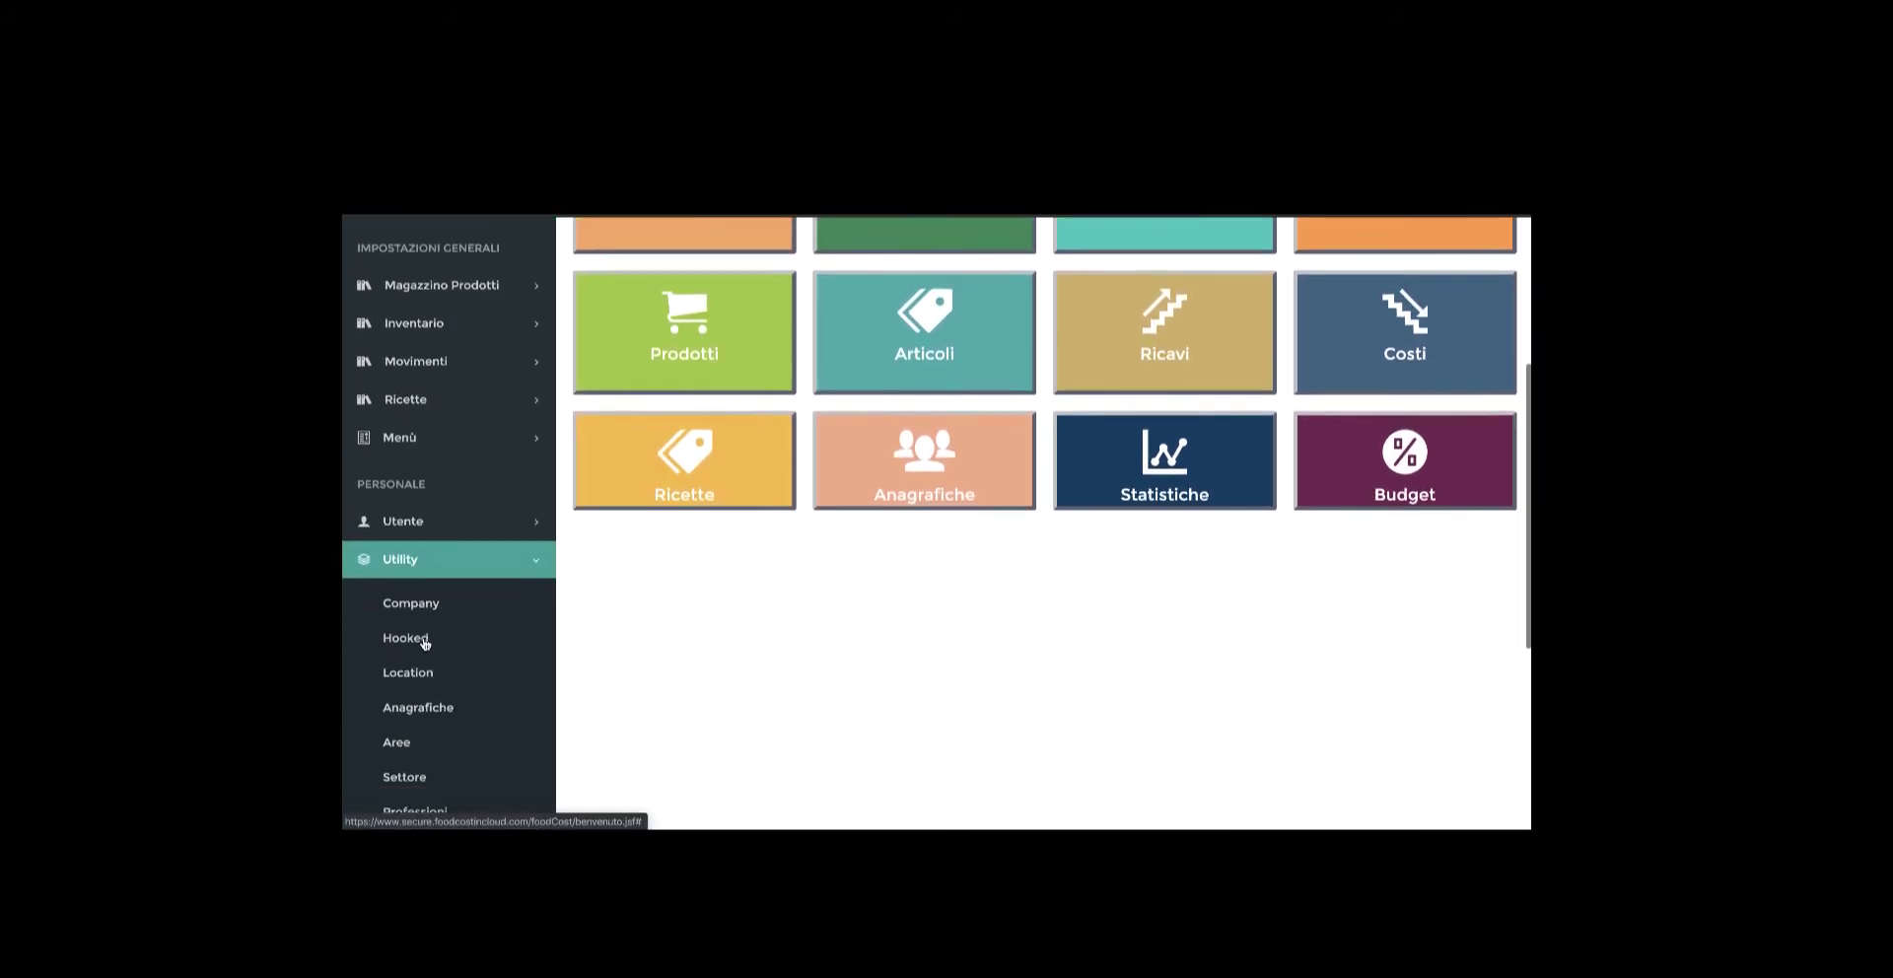
scroll(425, 643, "down", 1)
left_click(428, 687)
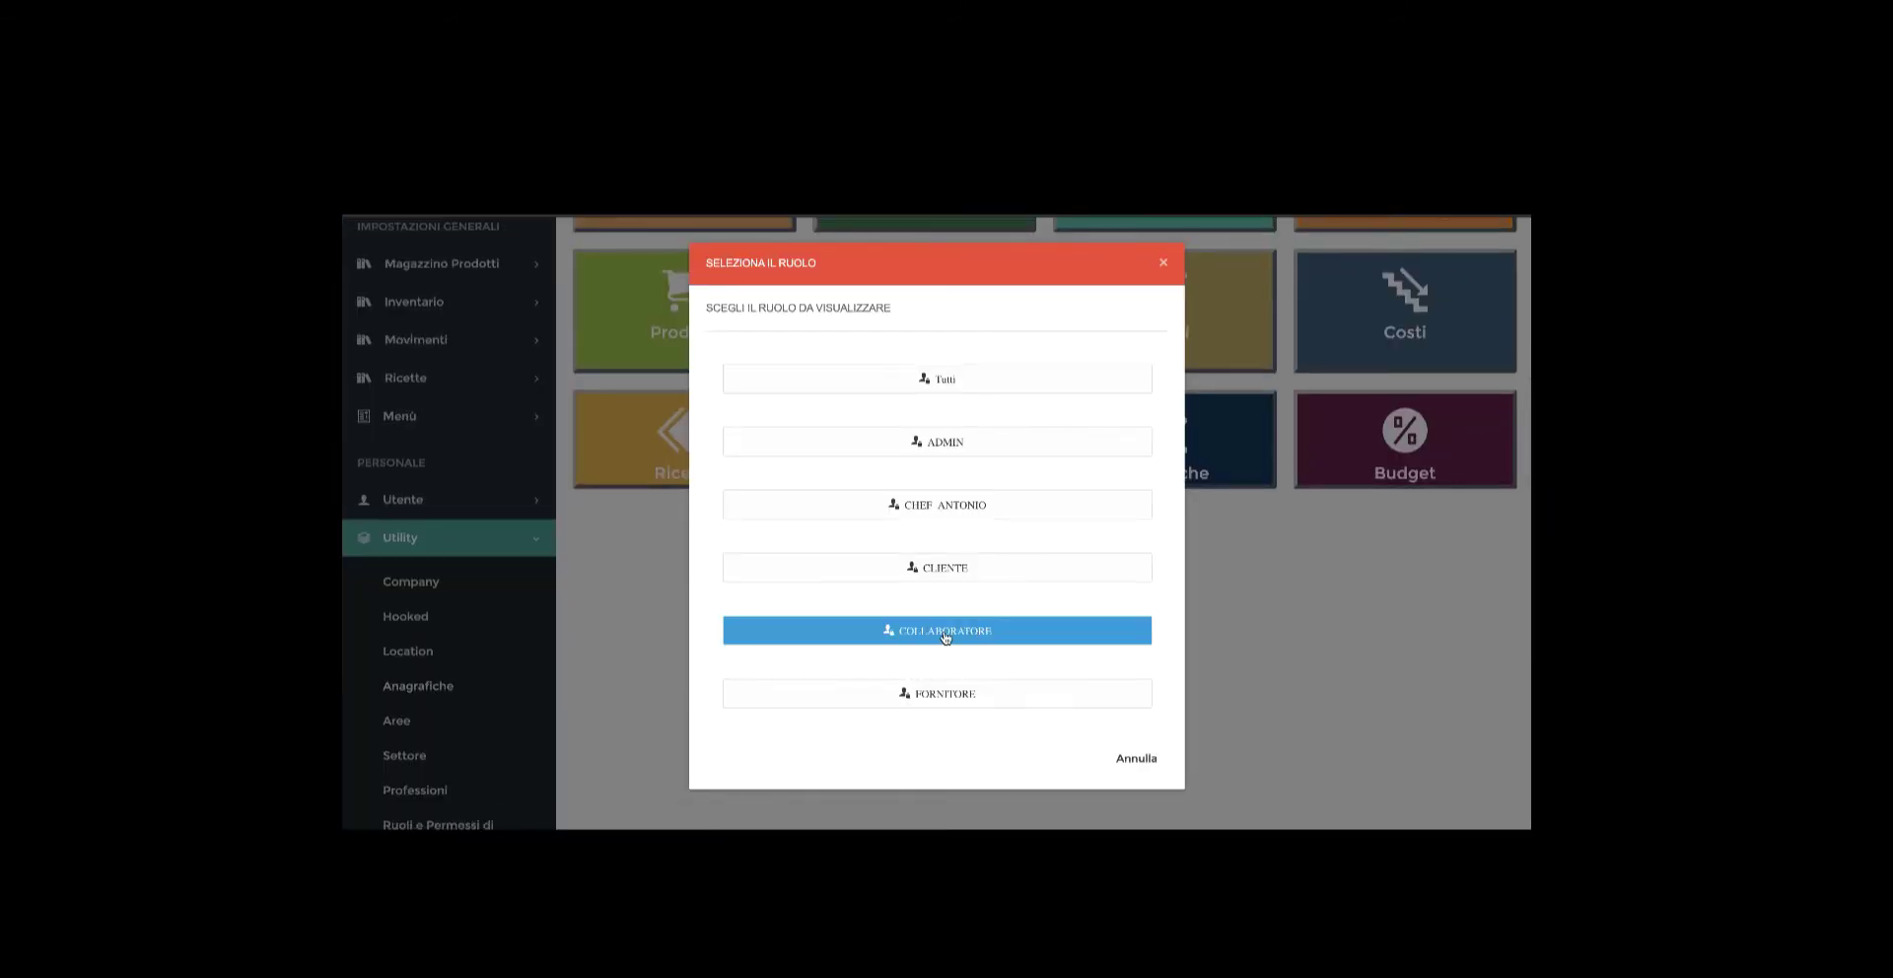
left_click(944, 633)
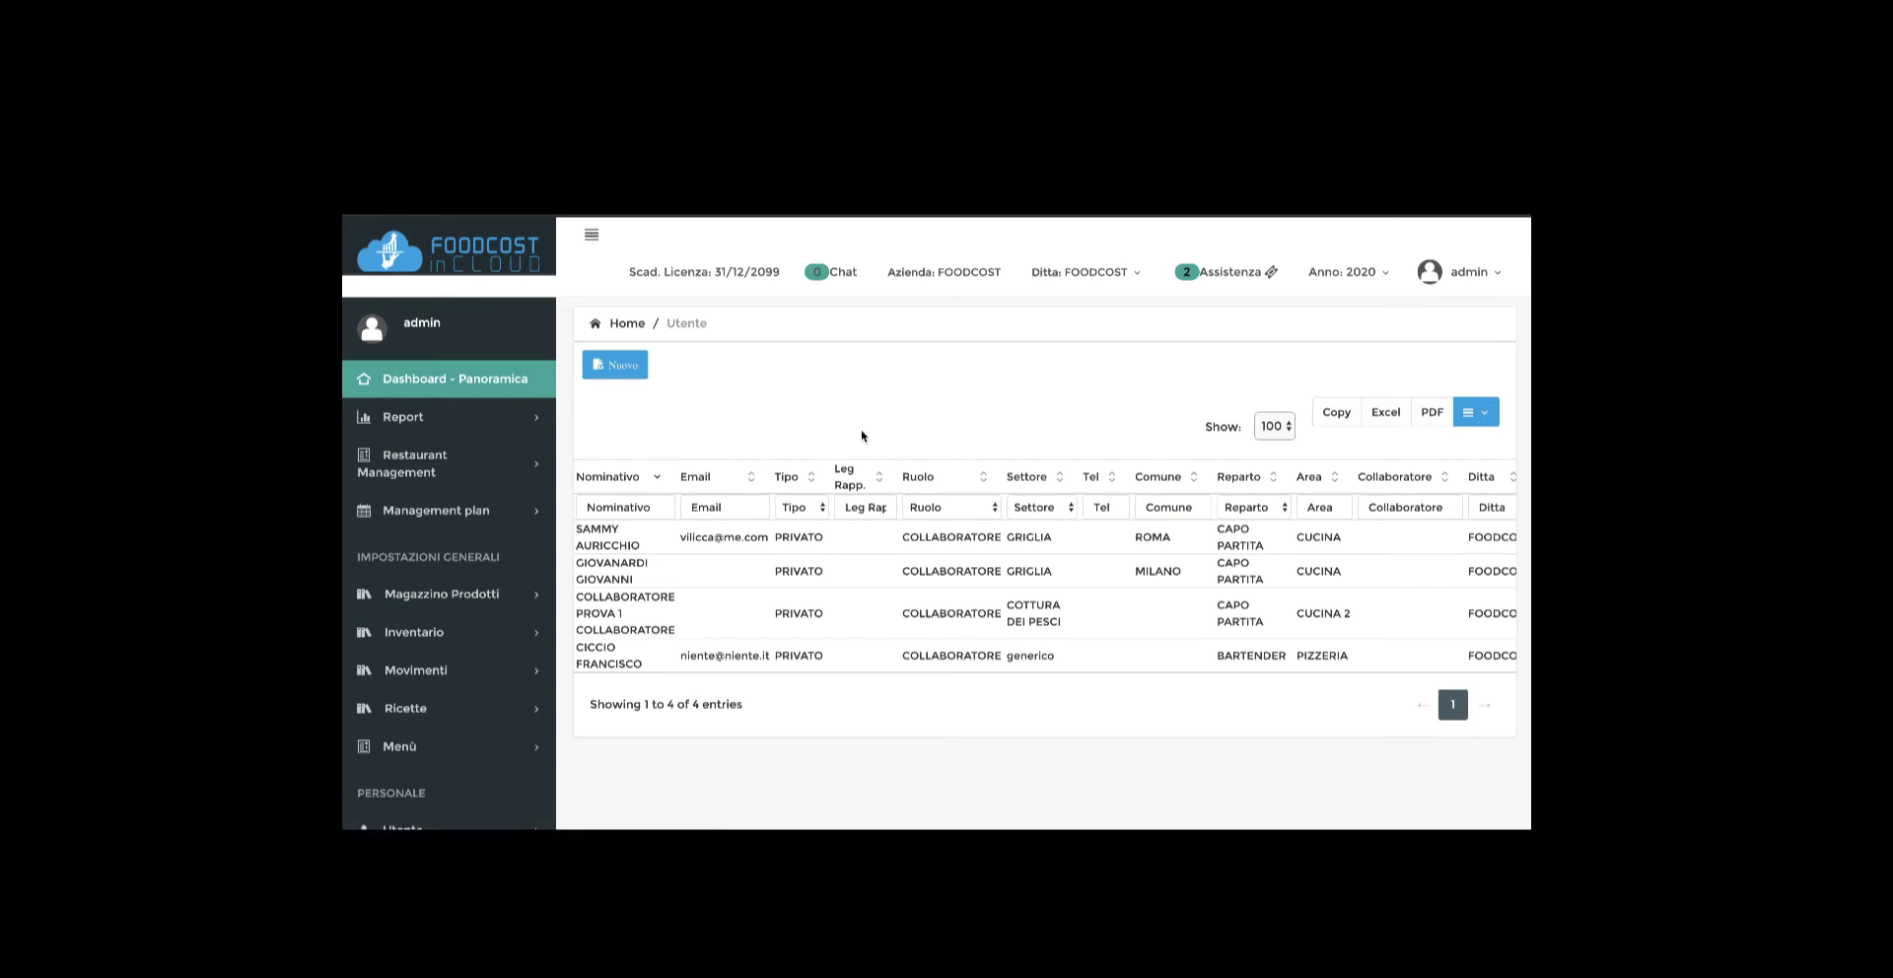
Step: Open the detail record of the collaborator in the GRIGLIA sector located in MILANO
scroll(864, 432, "down", 1)
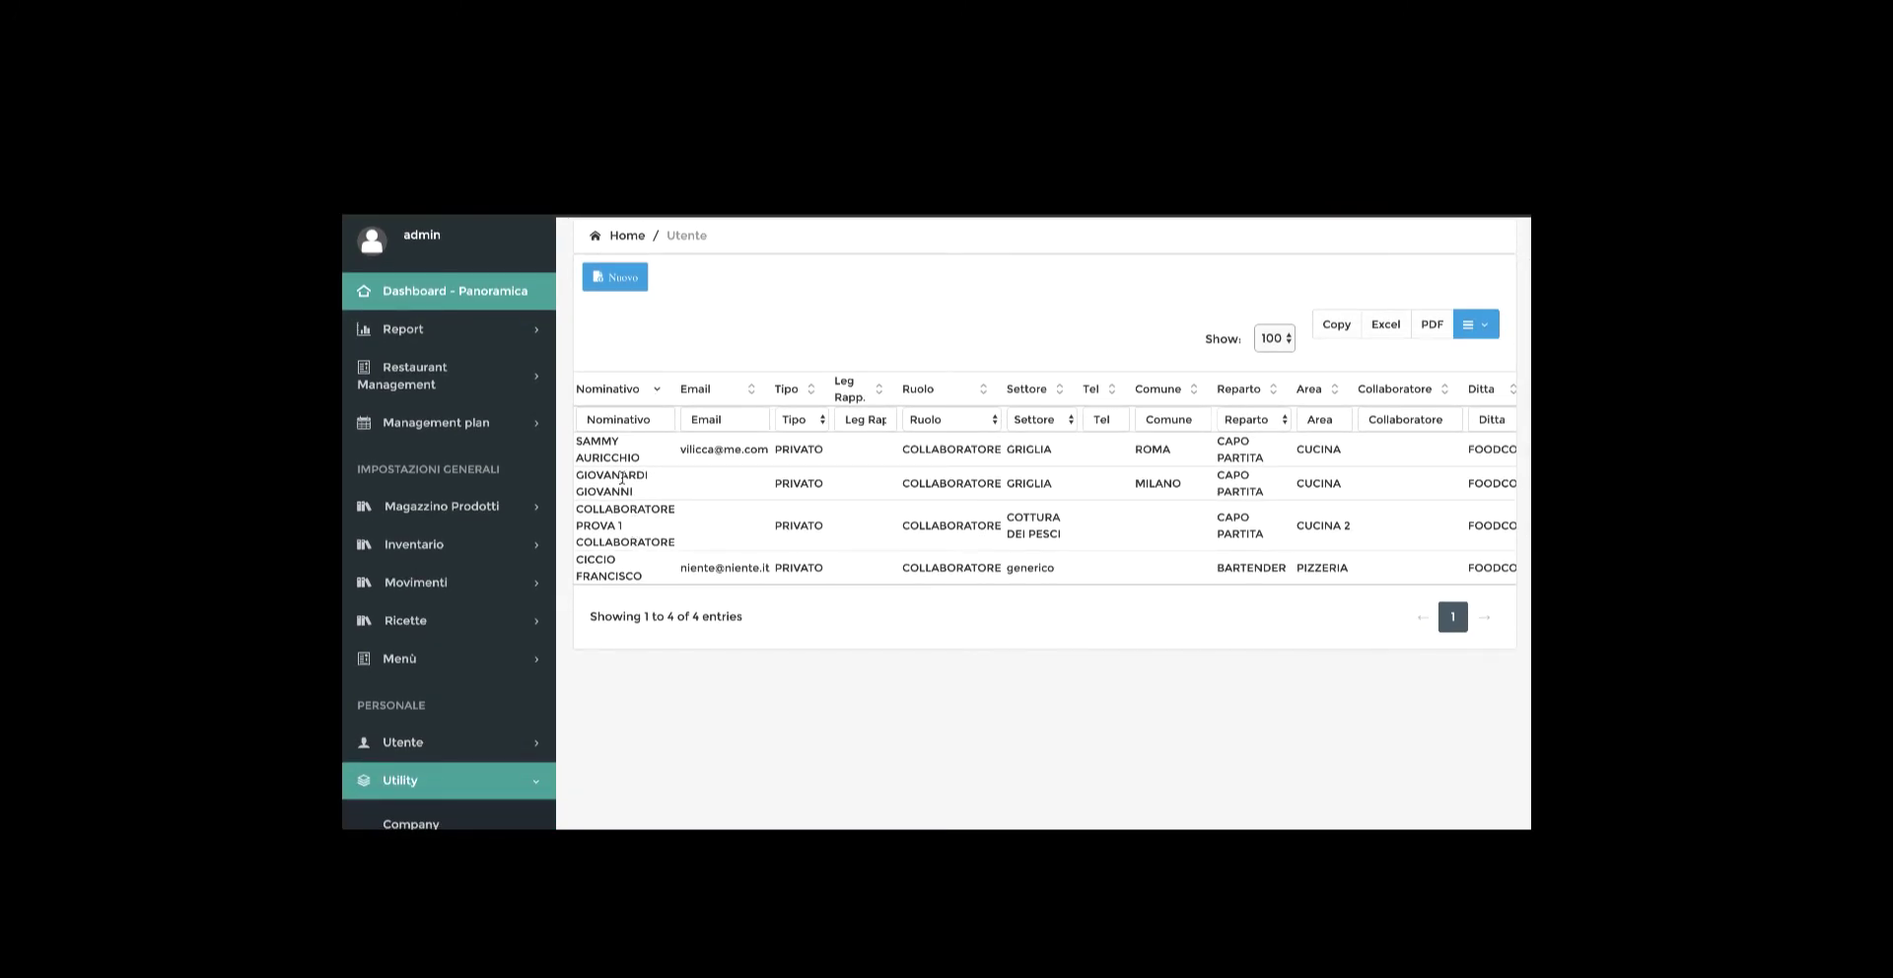
left_click(621, 480)
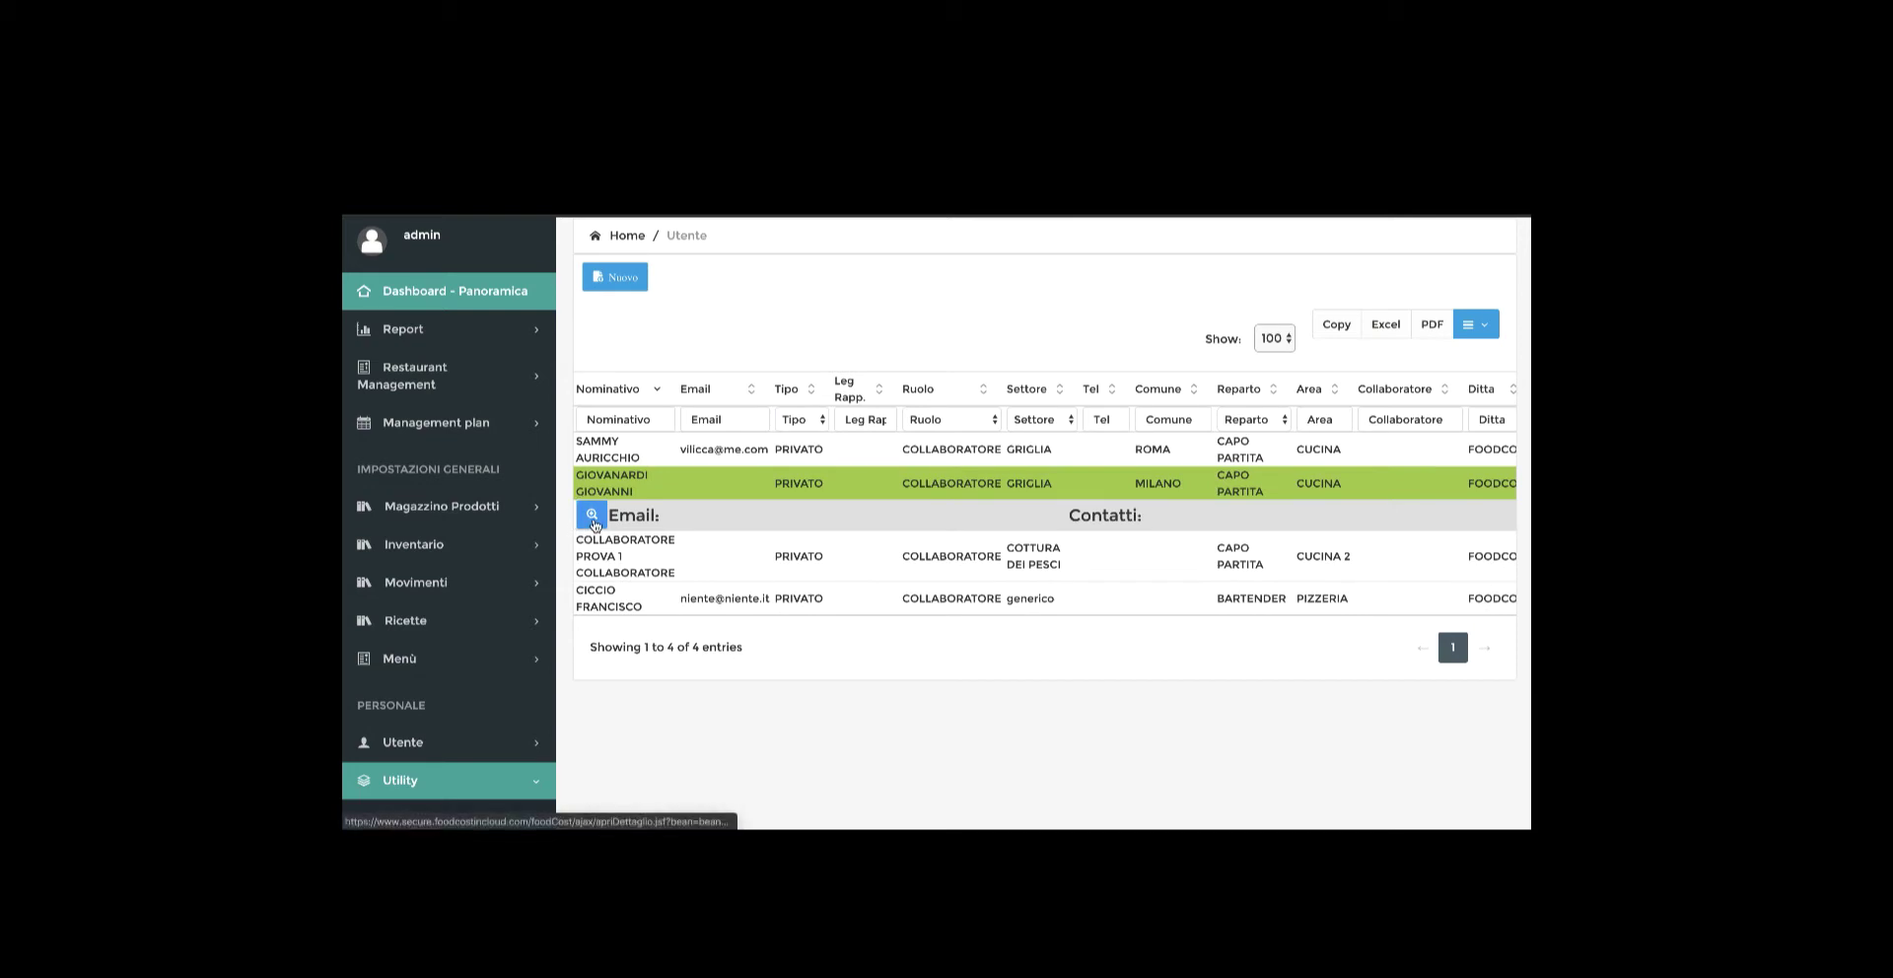
left_click(593, 517)
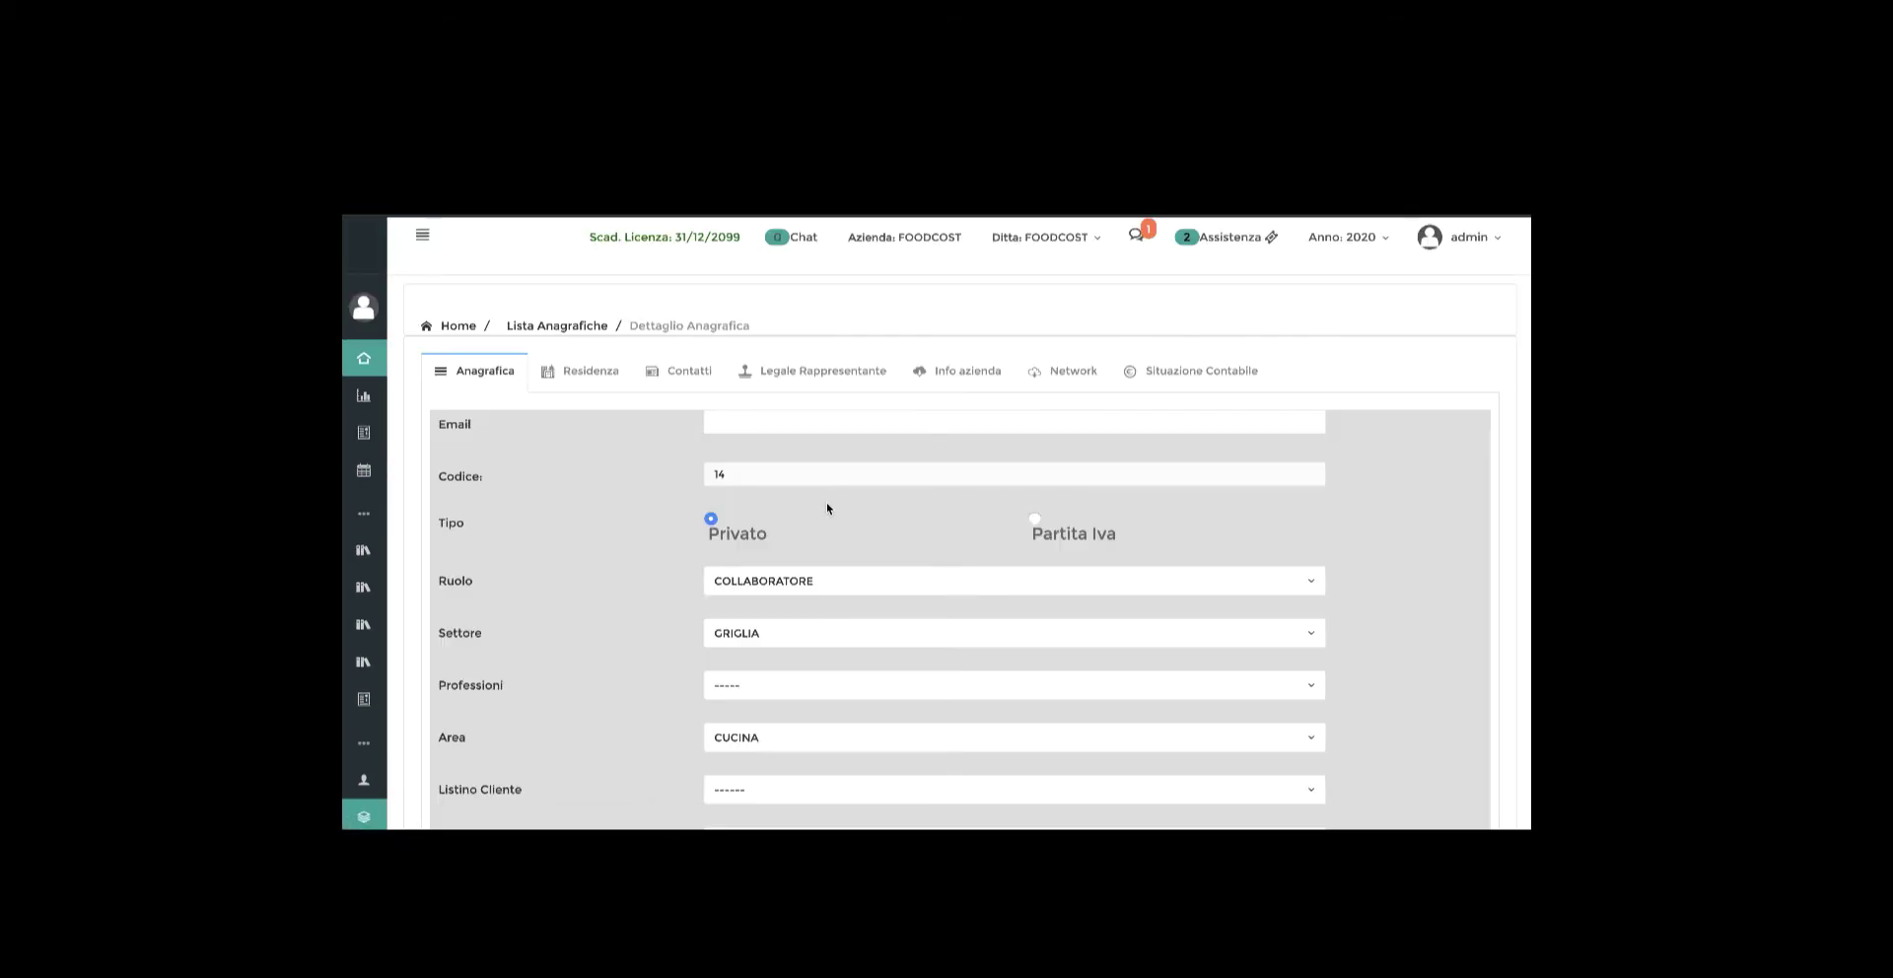
Step: Enter the collaborator's username in the Network data of the record and save the changes
scroll(765, 507, "down", 3)
scroll(622, 490, "up", 3)
left_click(1064, 378)
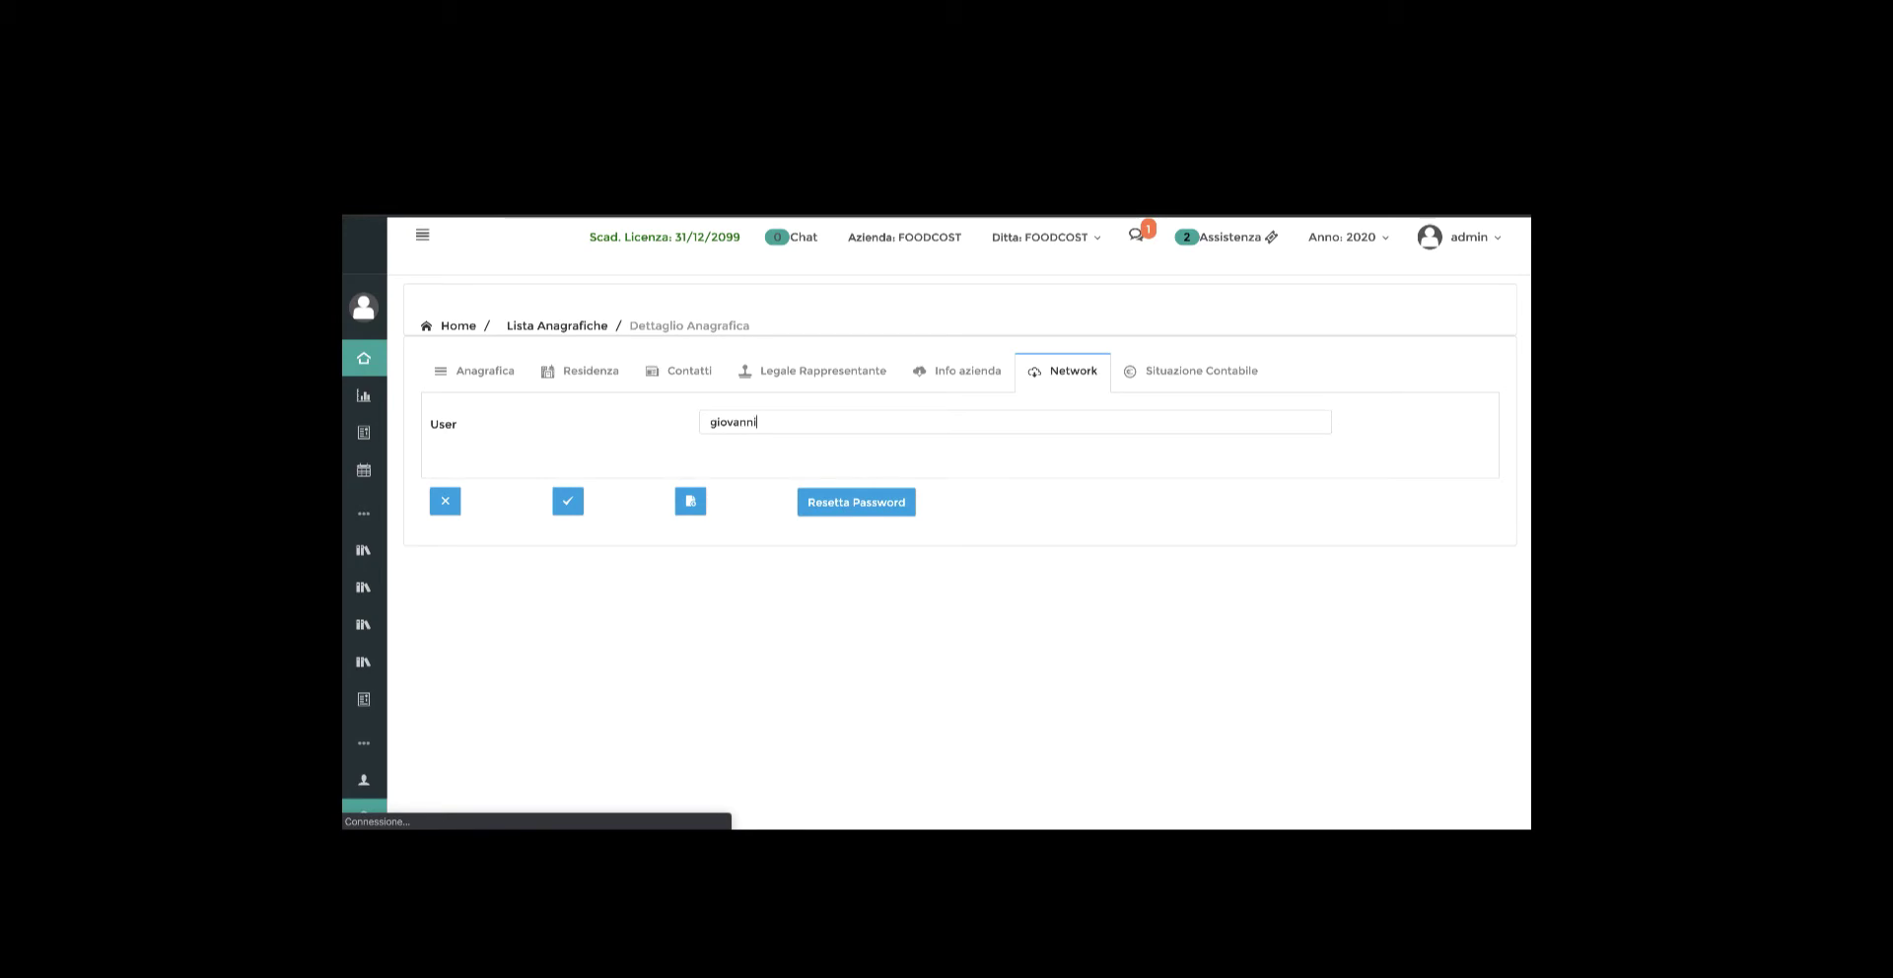
left_click(570, 502)
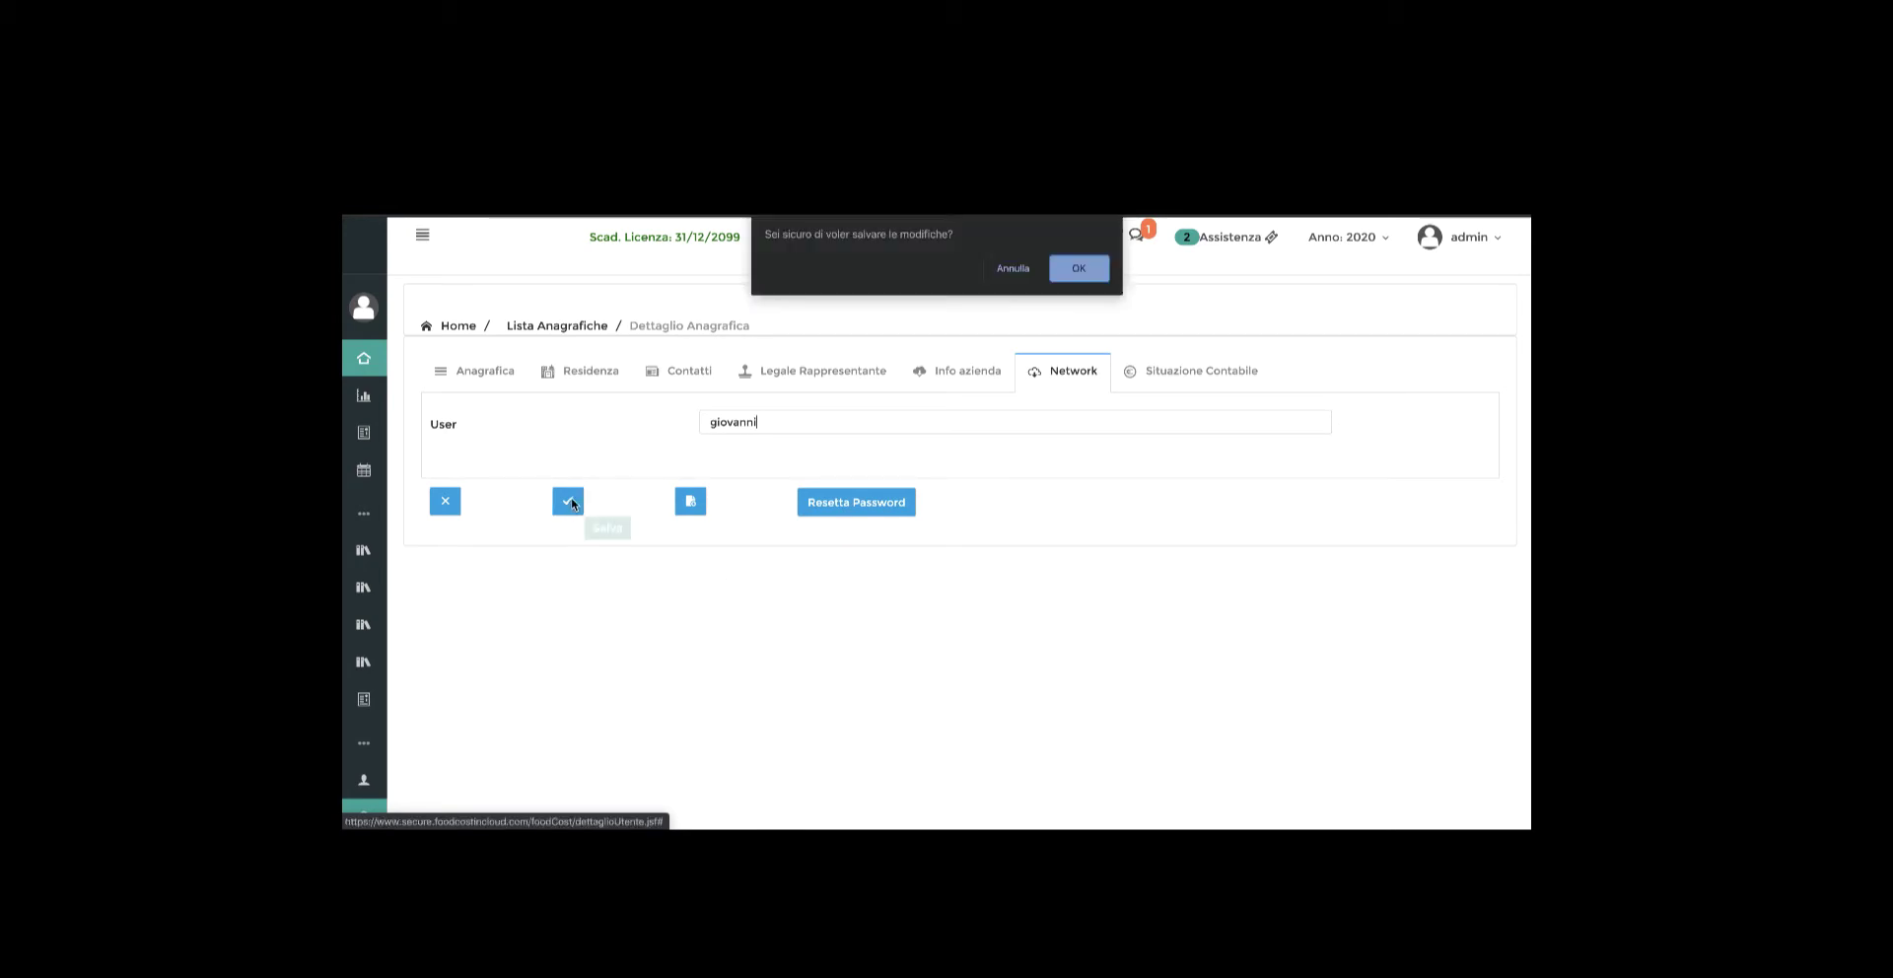
left_click(1082, 268)
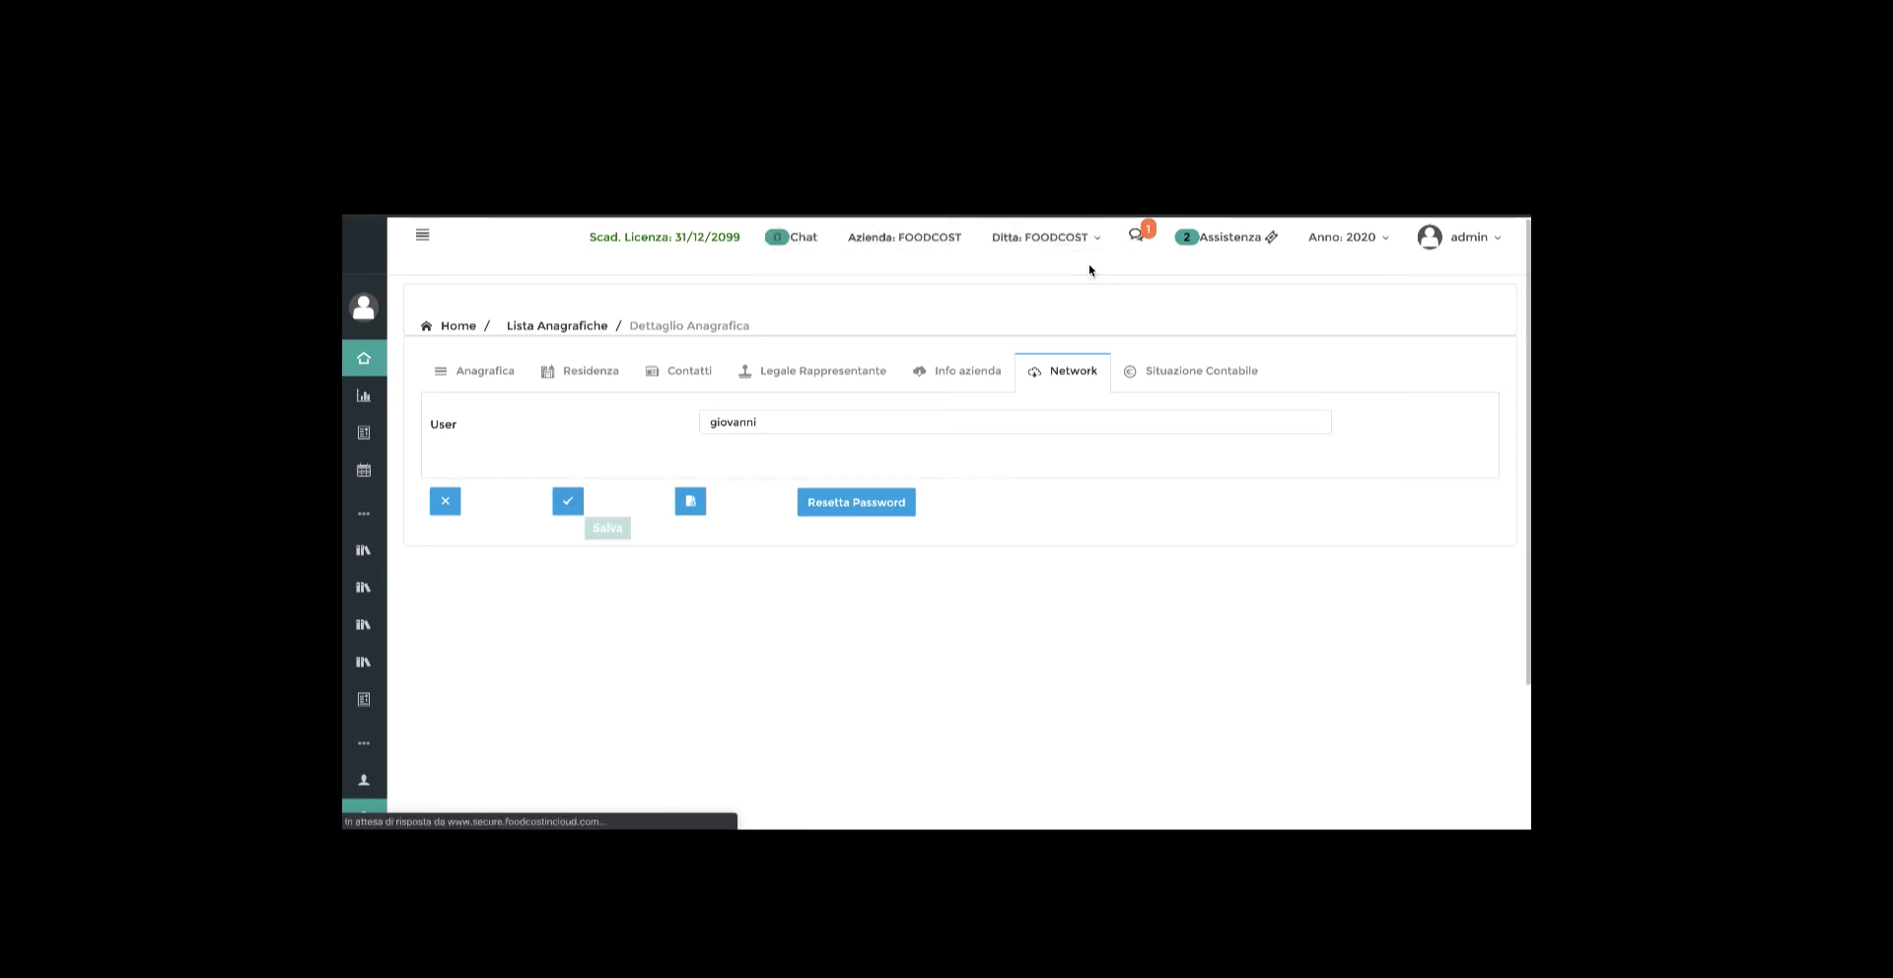
Step: Open the permissions of the COLLABORATORE role in Ruoli e Permessi di Accesso
left_click(422, 236)
scroll(494, 456, "down", 4)
scroll(492, 455, "down", 5)
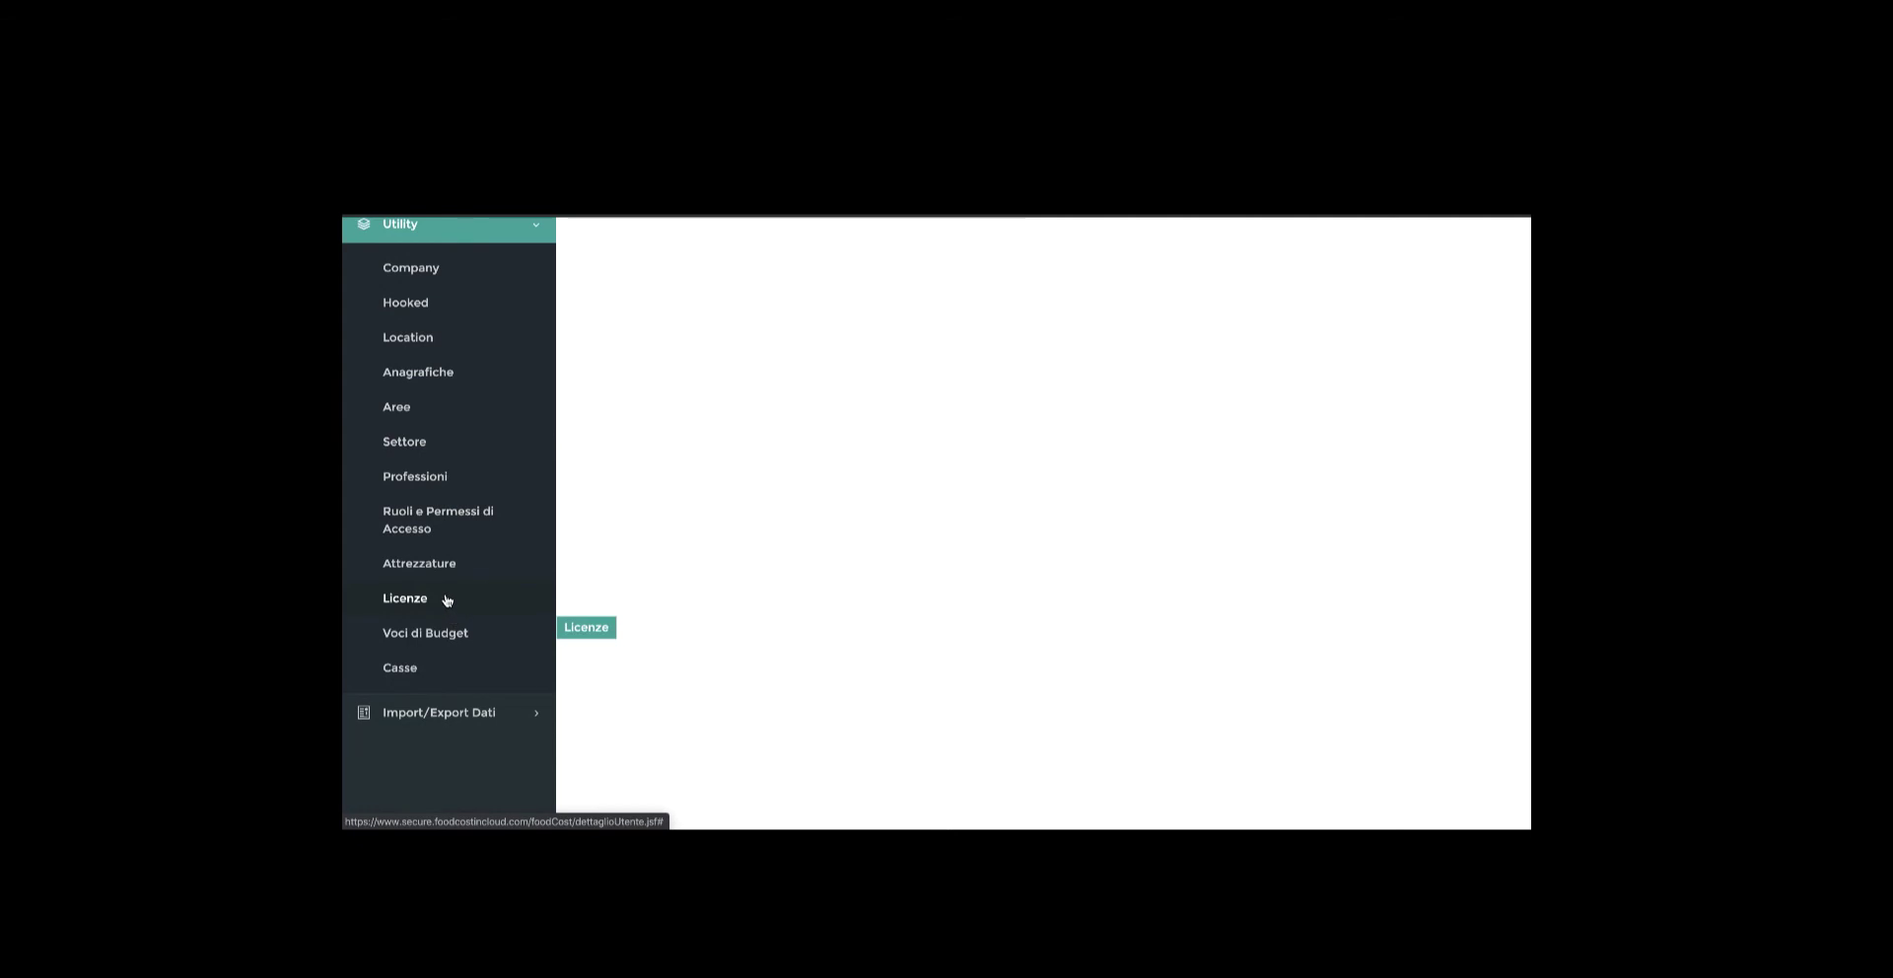
left_click(452, 523)
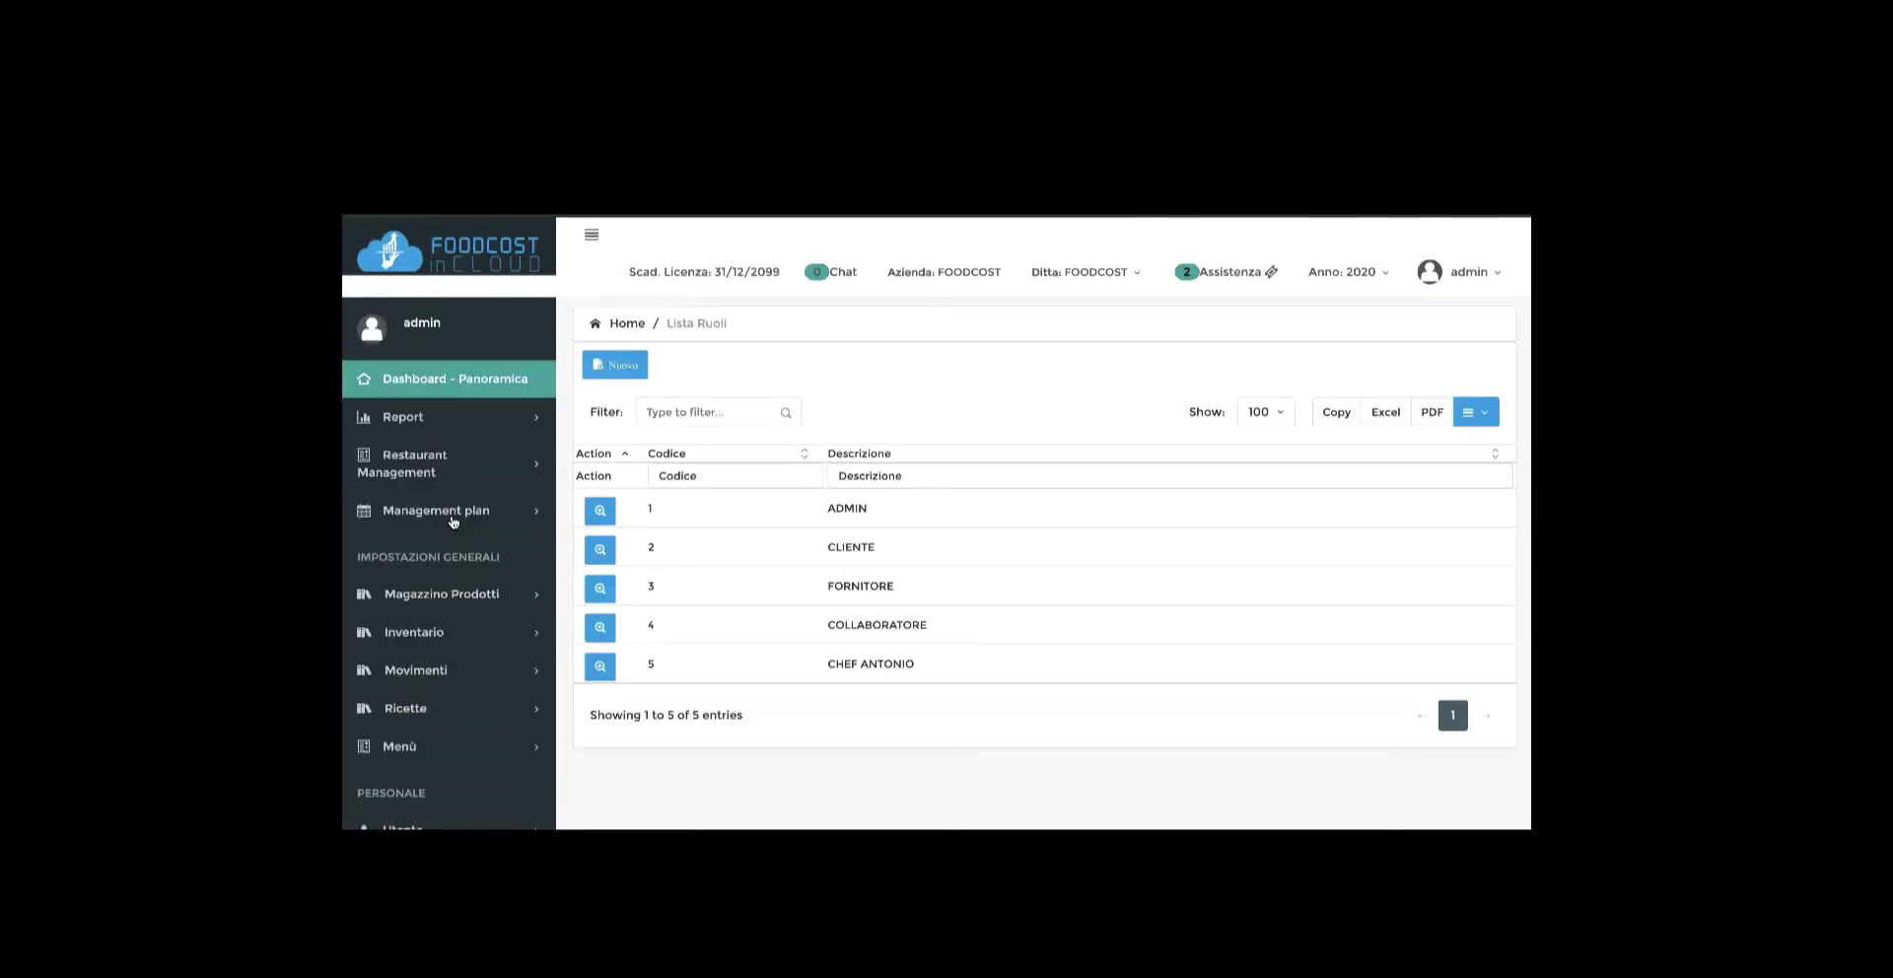
left_click(599, 632)
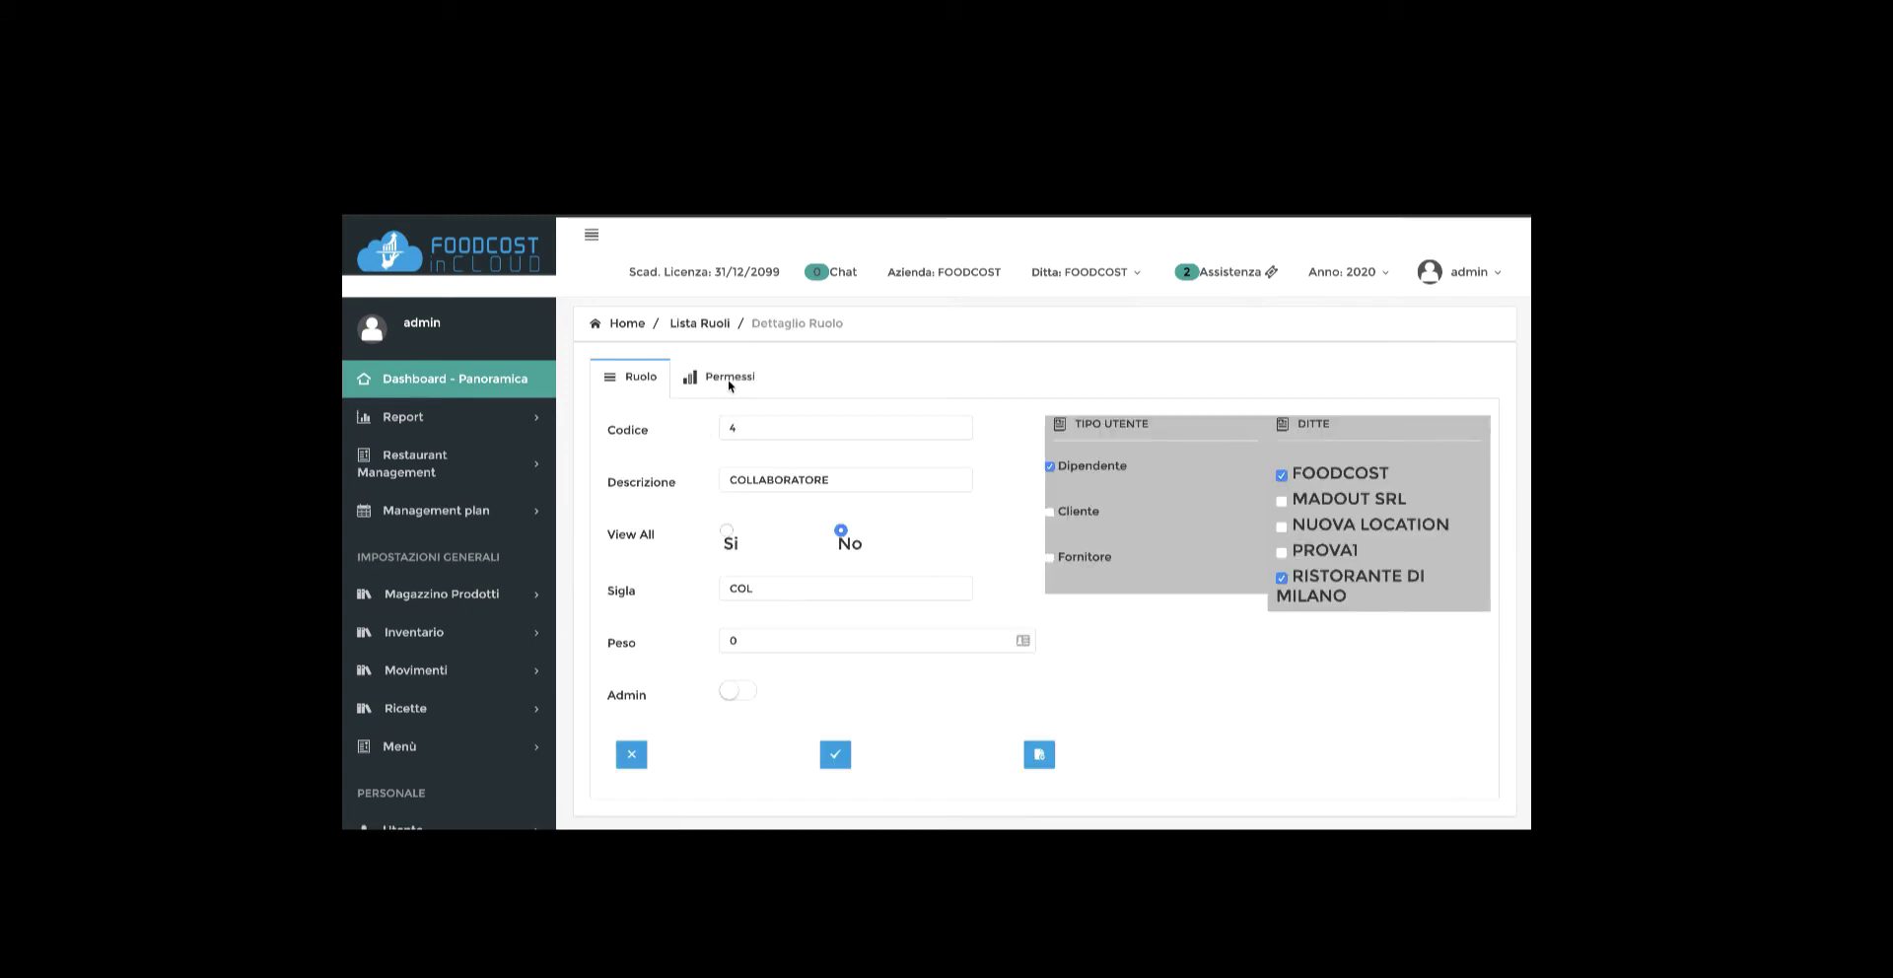
left_click(731, 379)
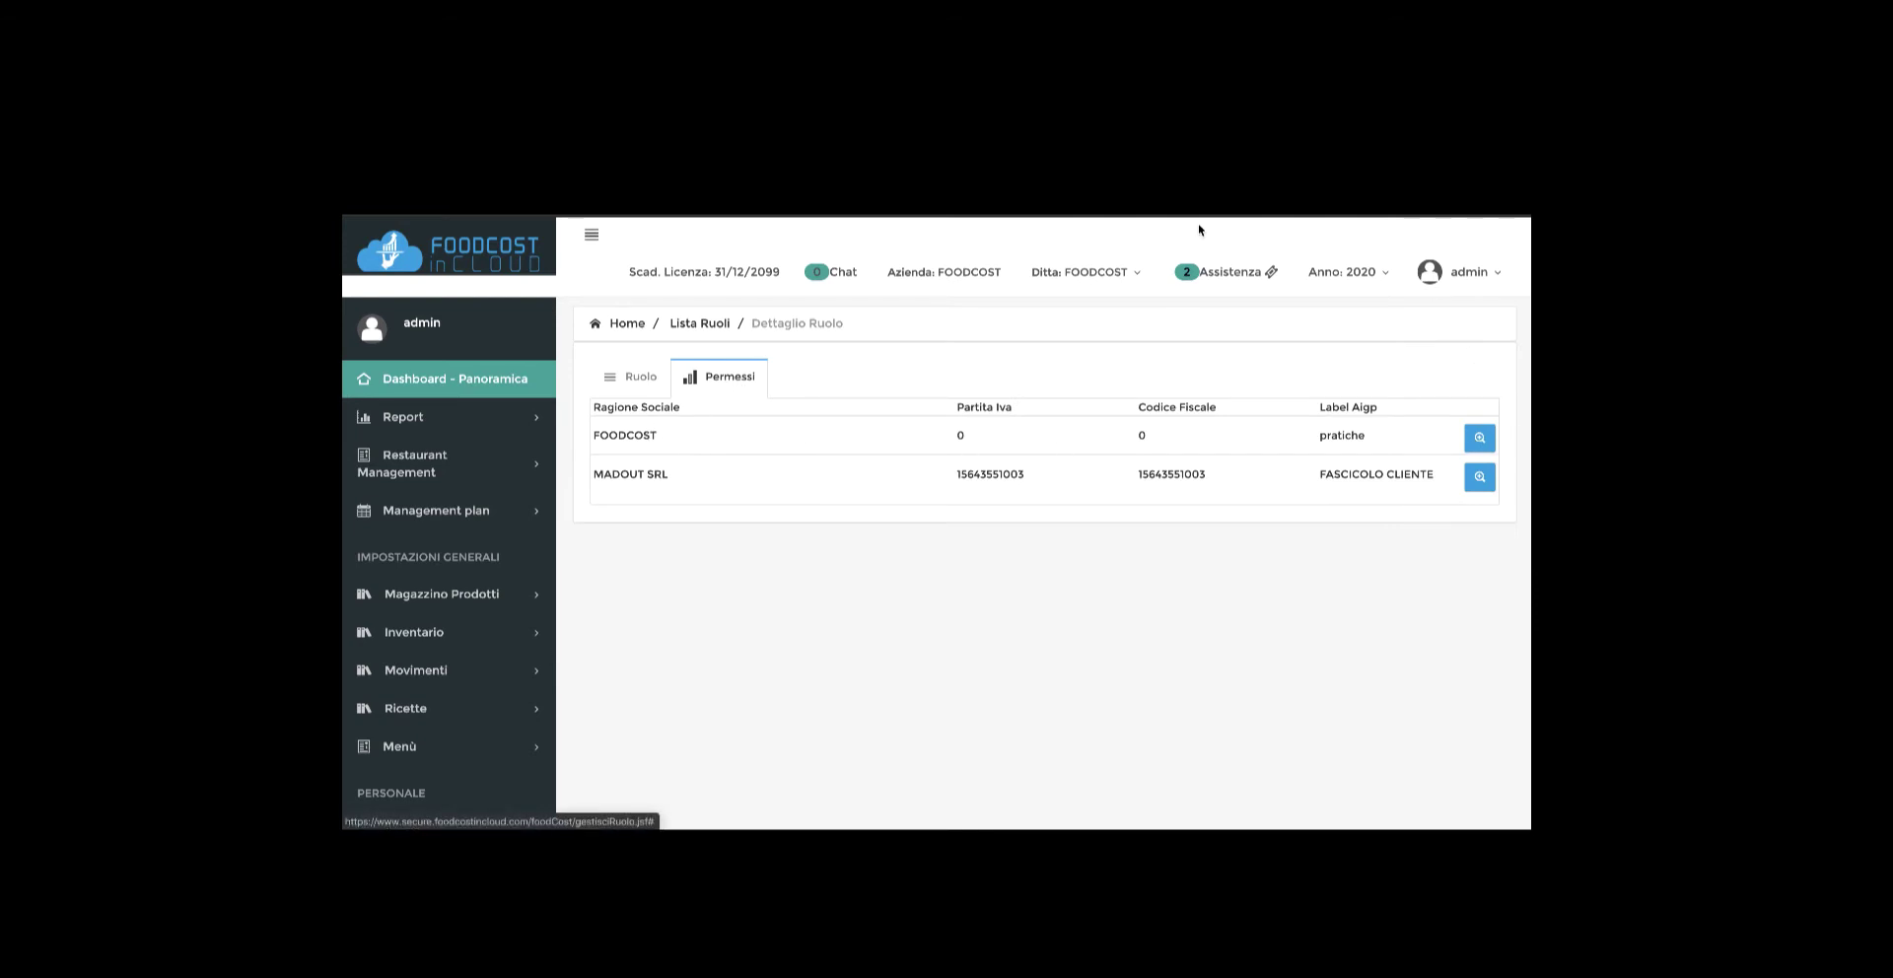
Step: Check the available companies, open the role's menu permissions for FOODCOST and reset them
left_click(1134, 279)
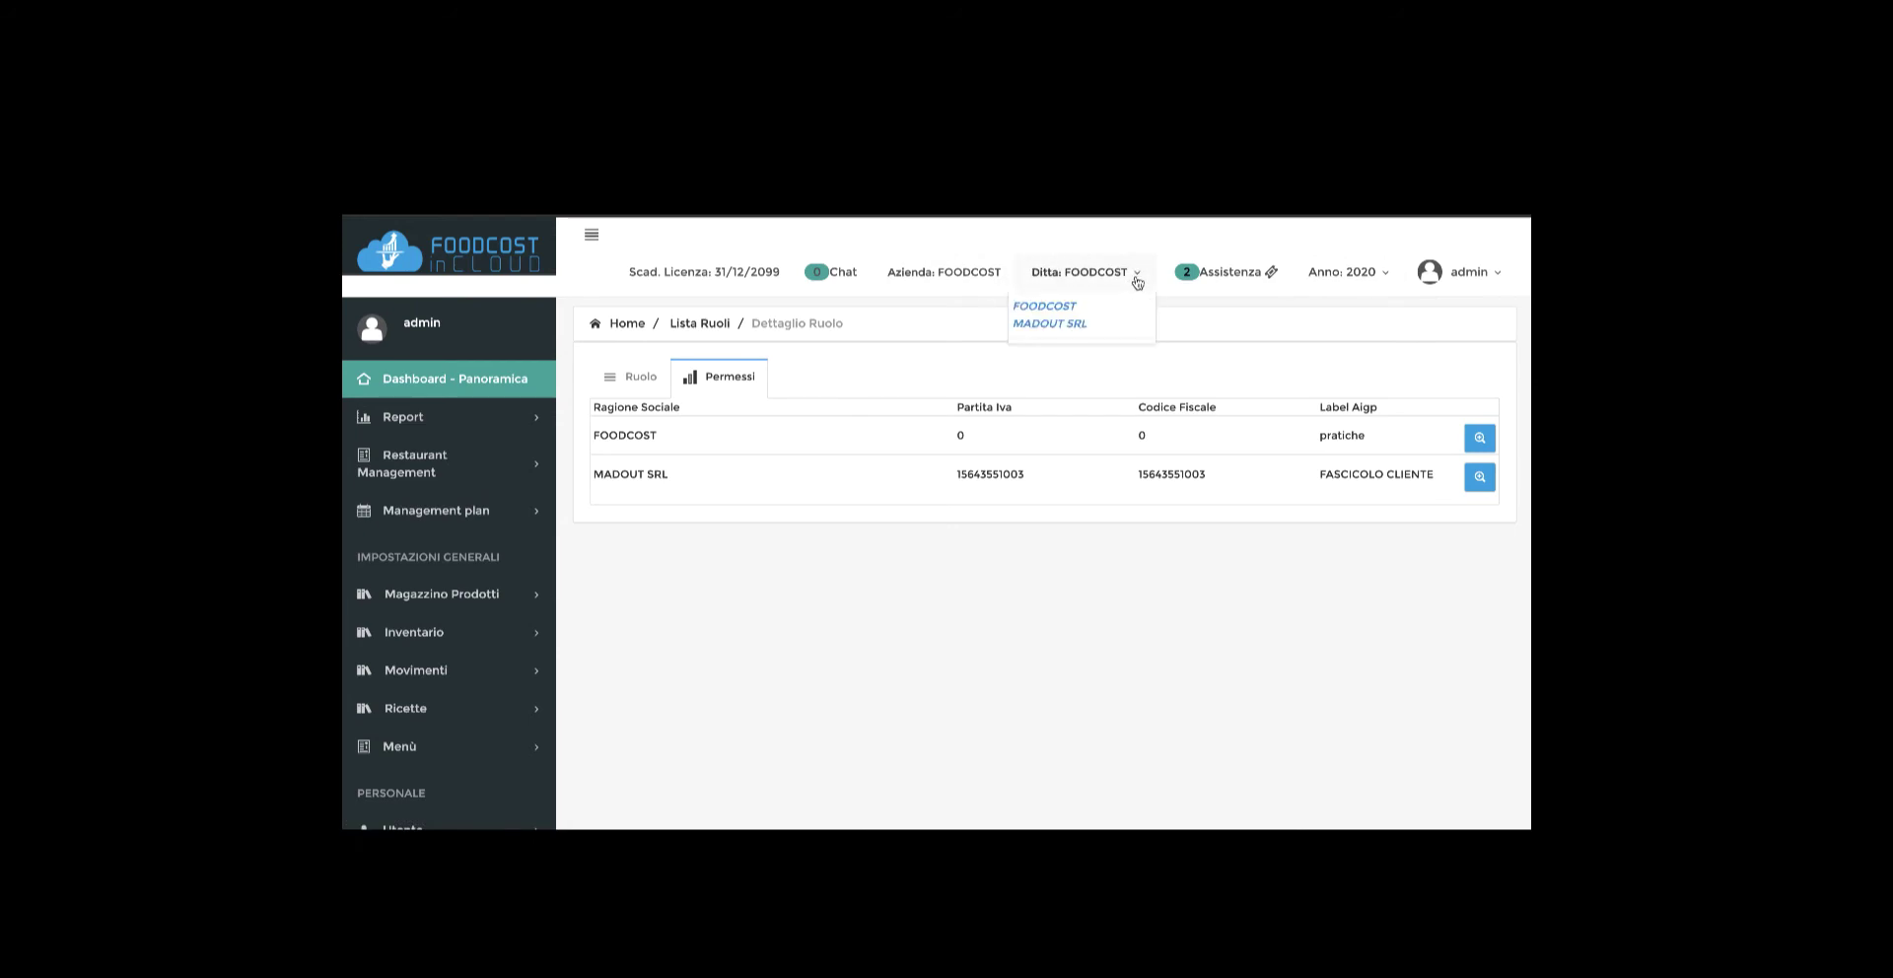
left_click(1134, 276)
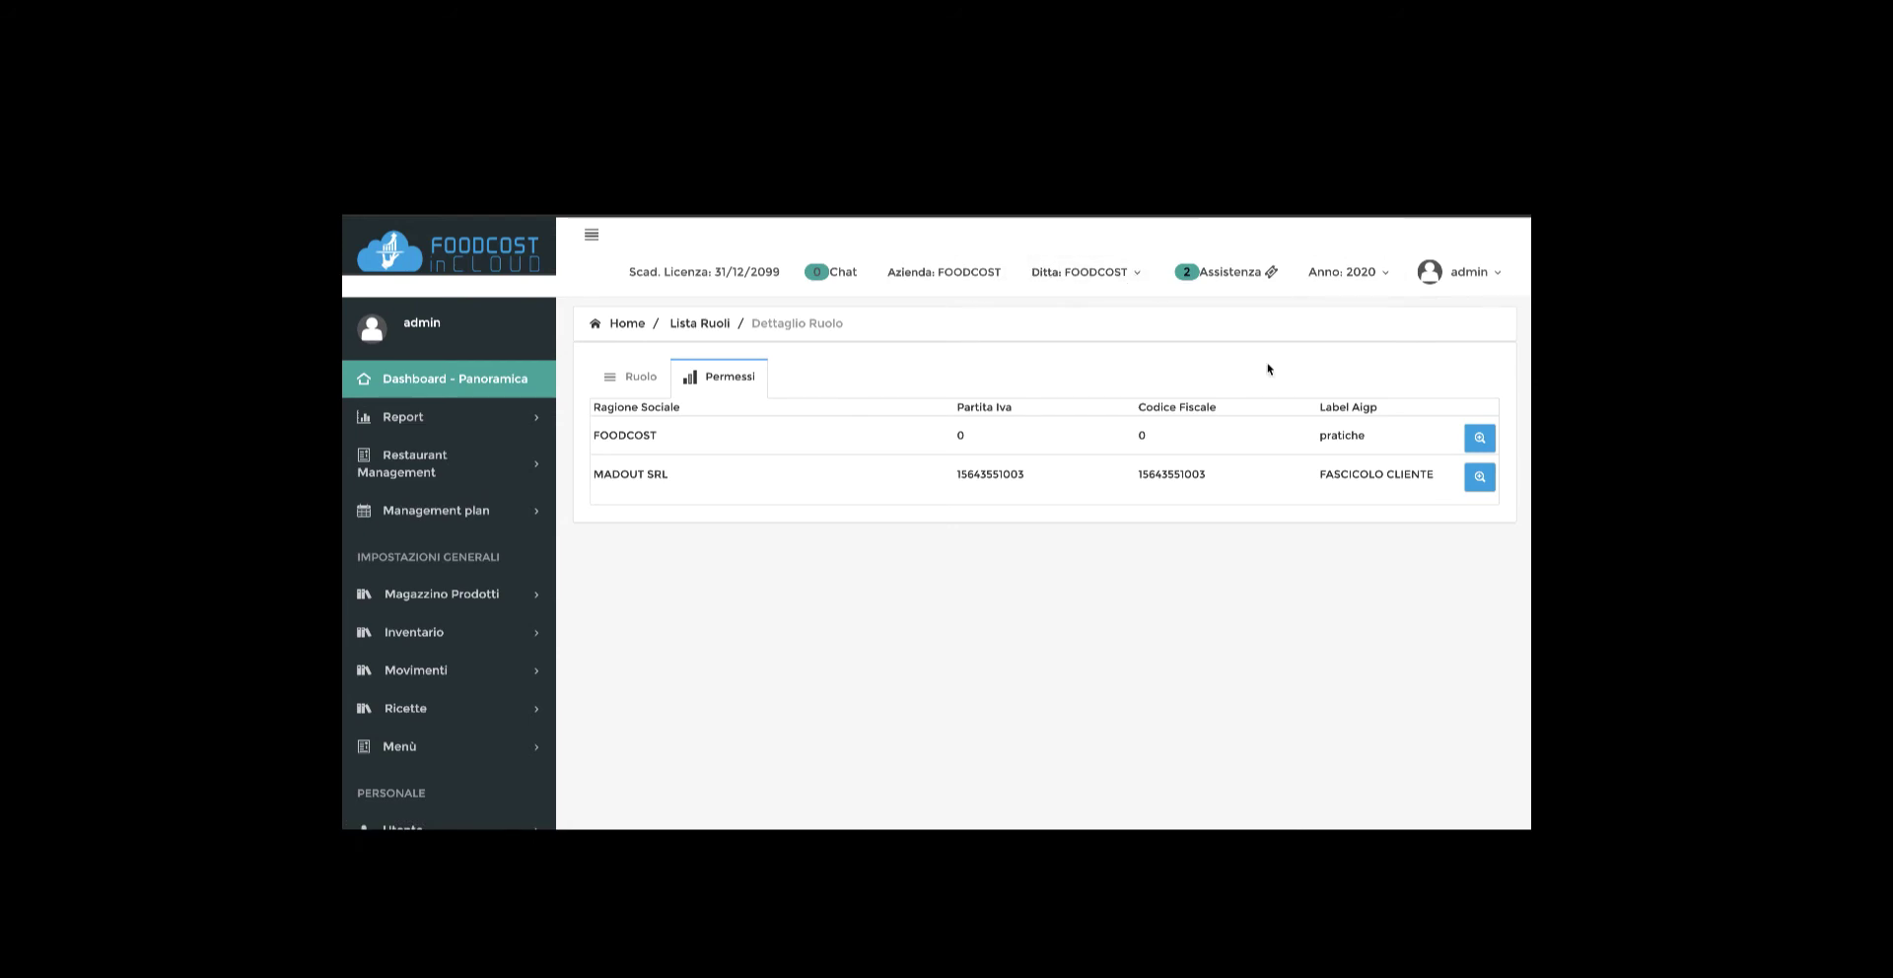
left_click(1481, 440)
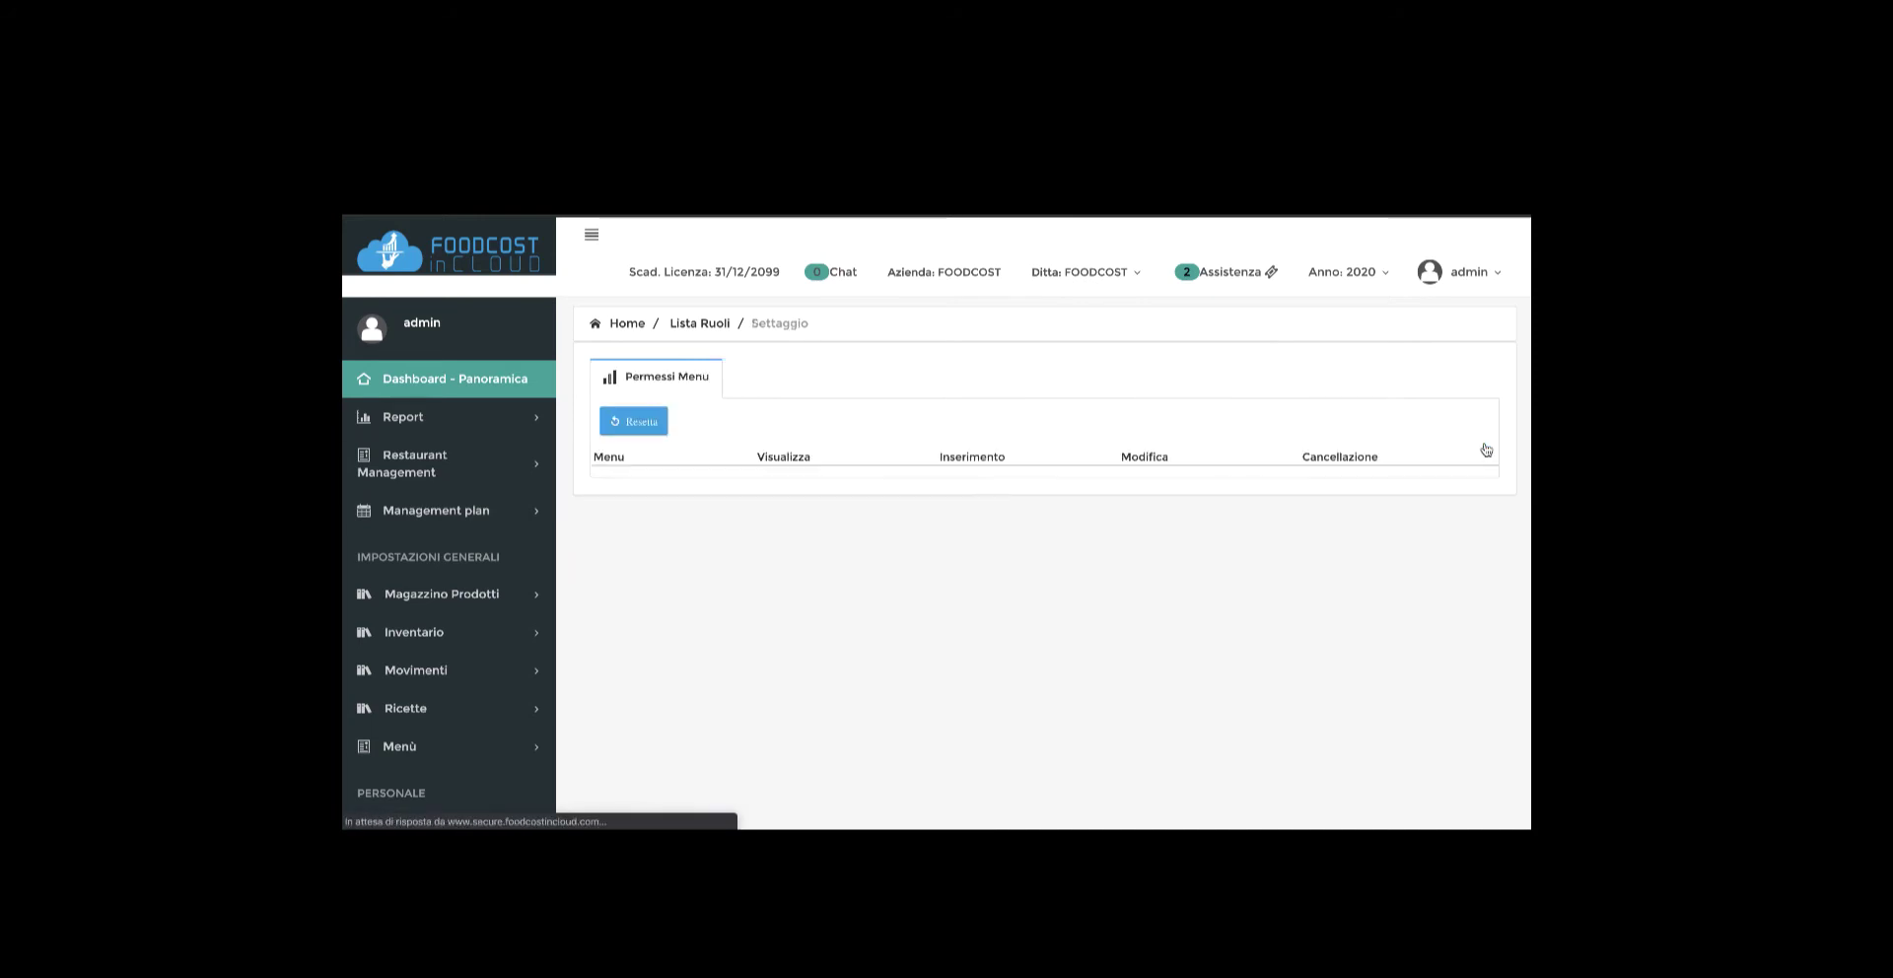
left_click(636, 424)
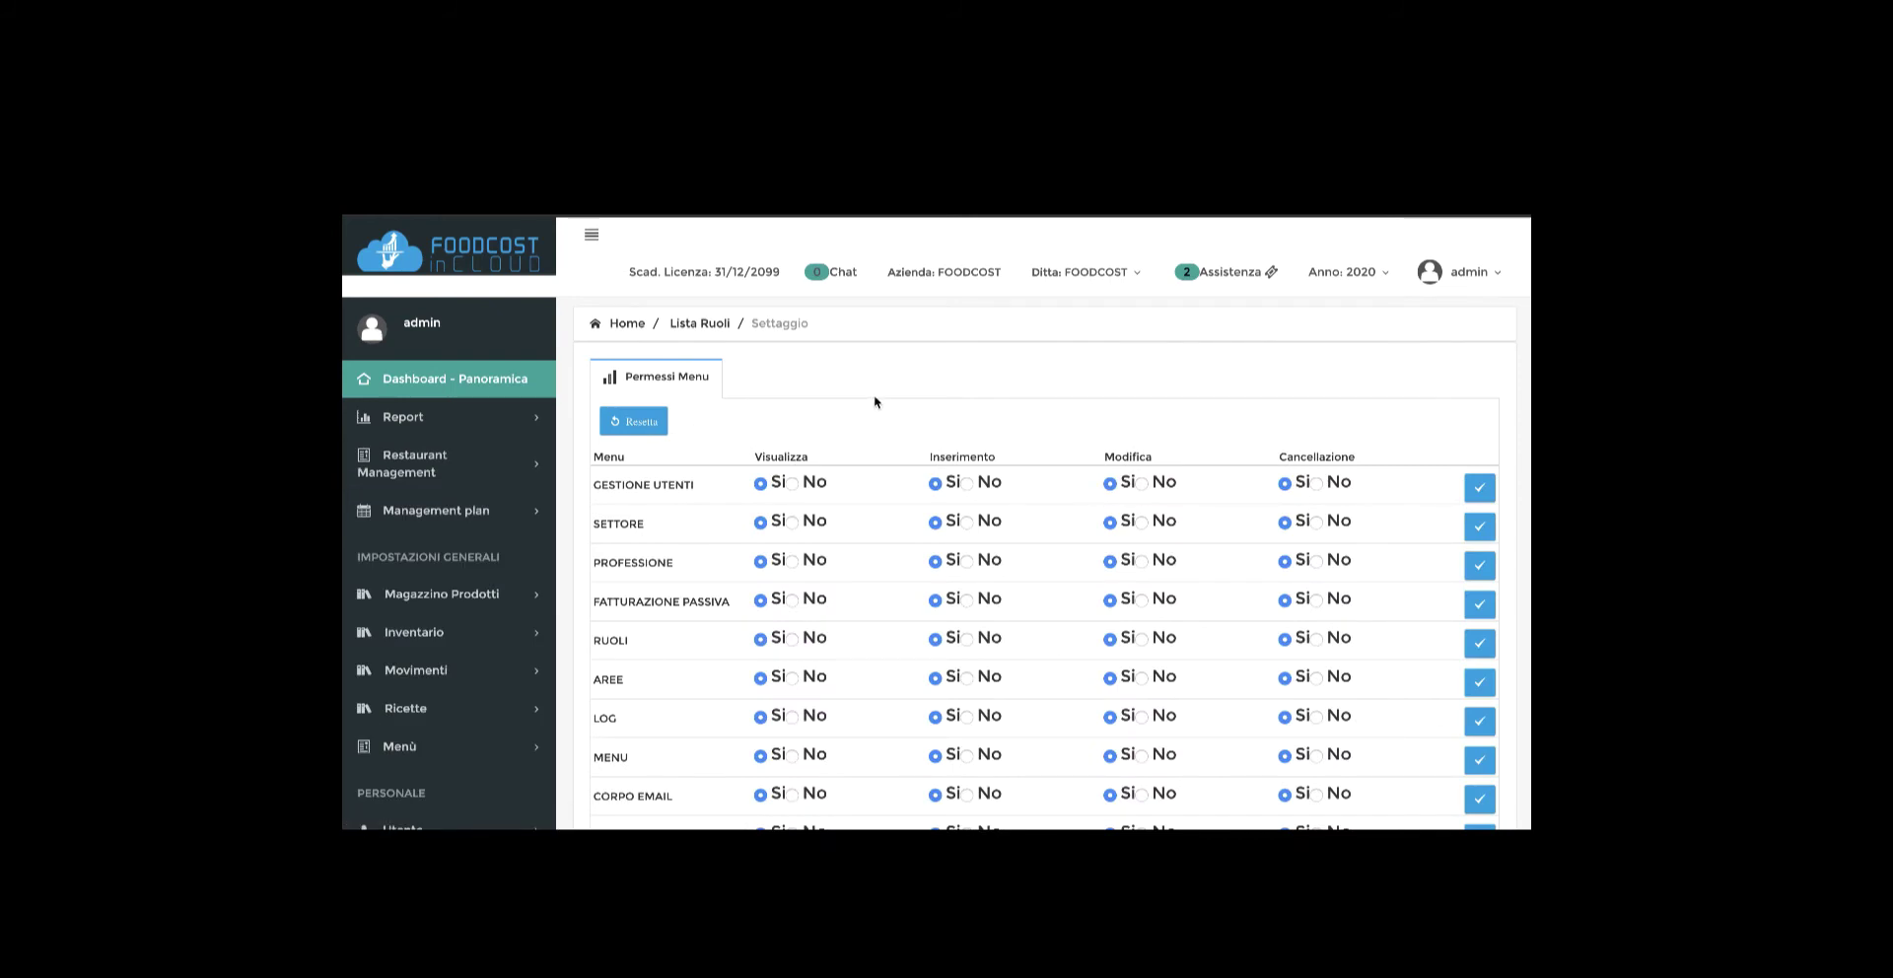
Step: Examine the menu entries and their Visualizza, Inserimento, Modifica and Cancellazione permissions for the role
scroll(875, 402, "down", 1)
scroll(875, 402, "down", 4)
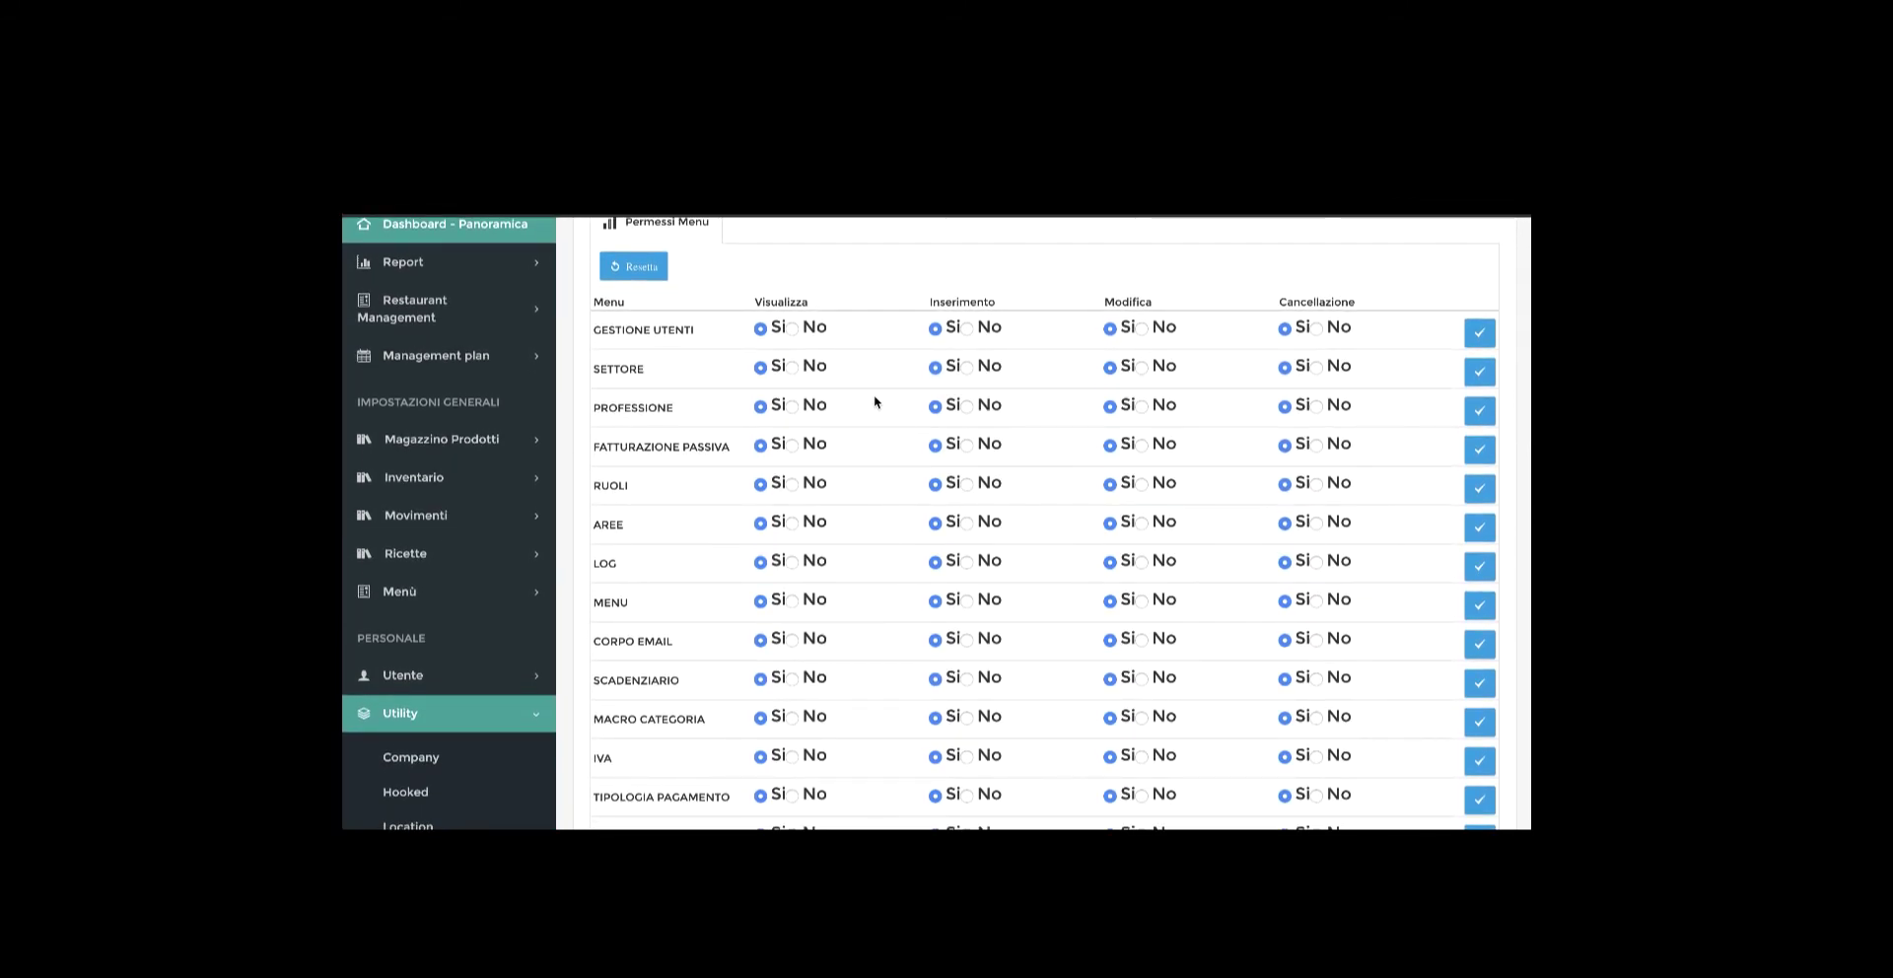
scroll(875, 402, "up", 2)
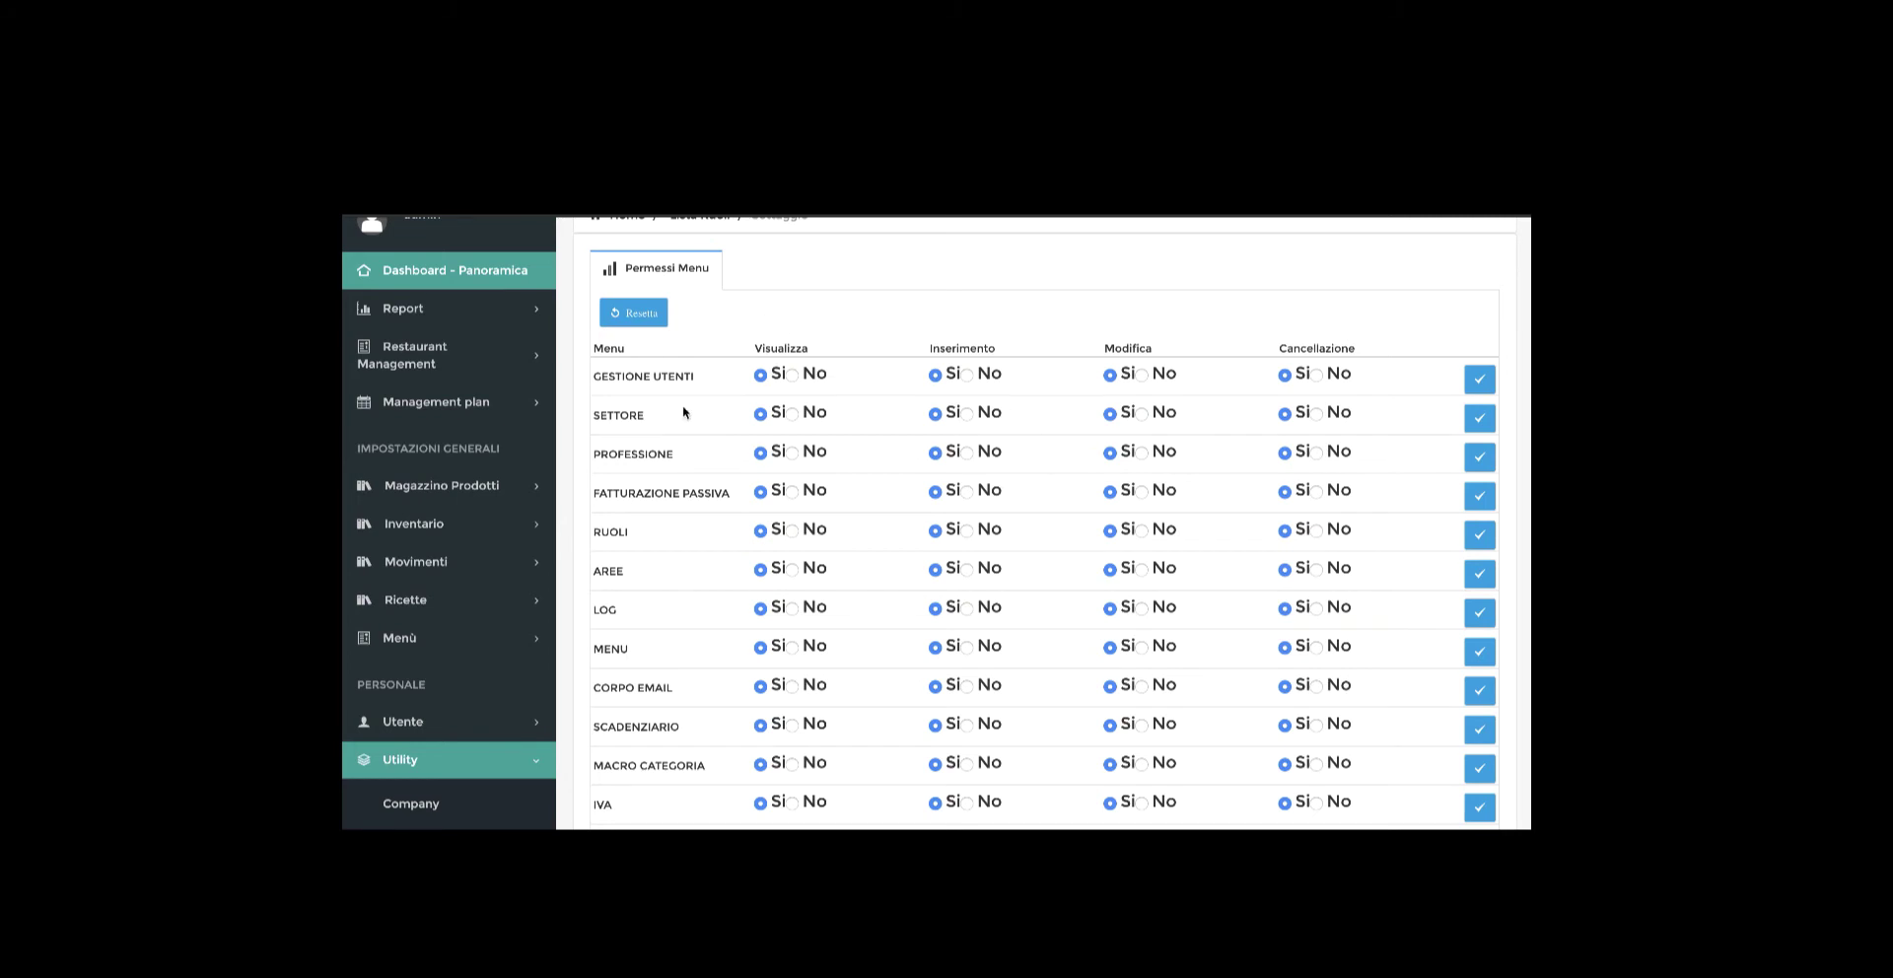
scroll(683, 412, "down", 2)
scroll(784, 375, "up", 2)
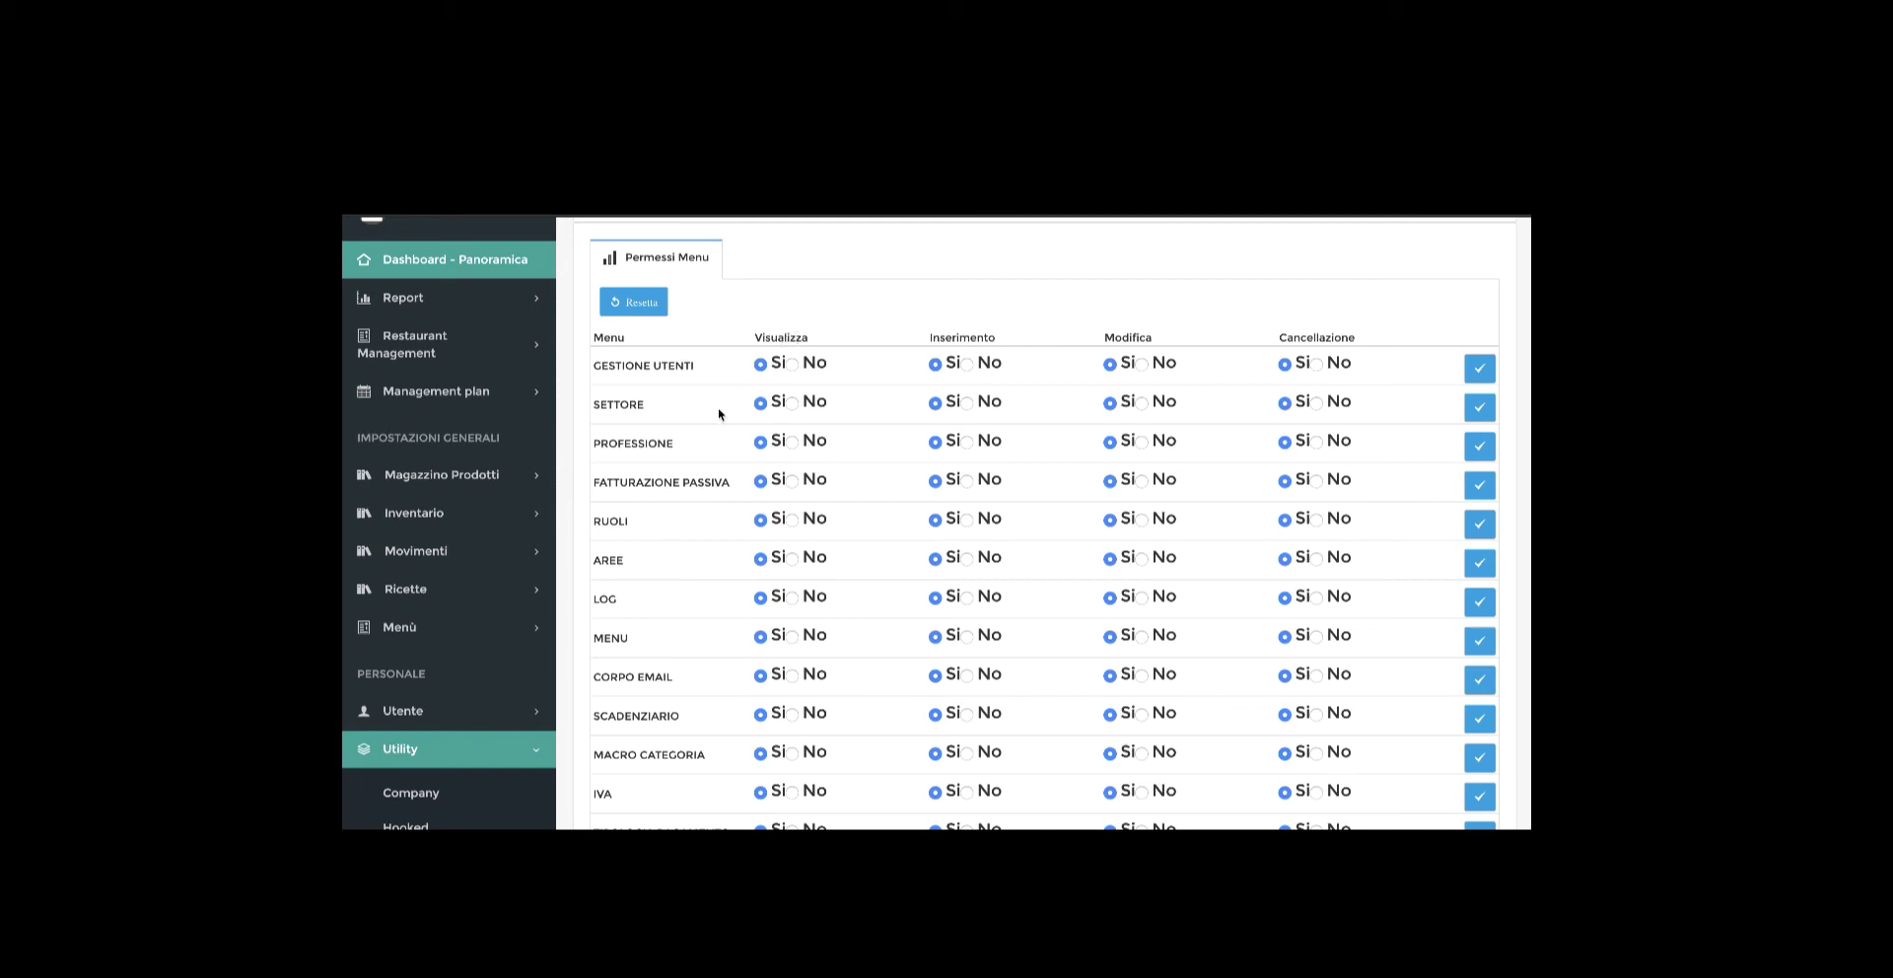
scroll(690, 419, "down", 1)
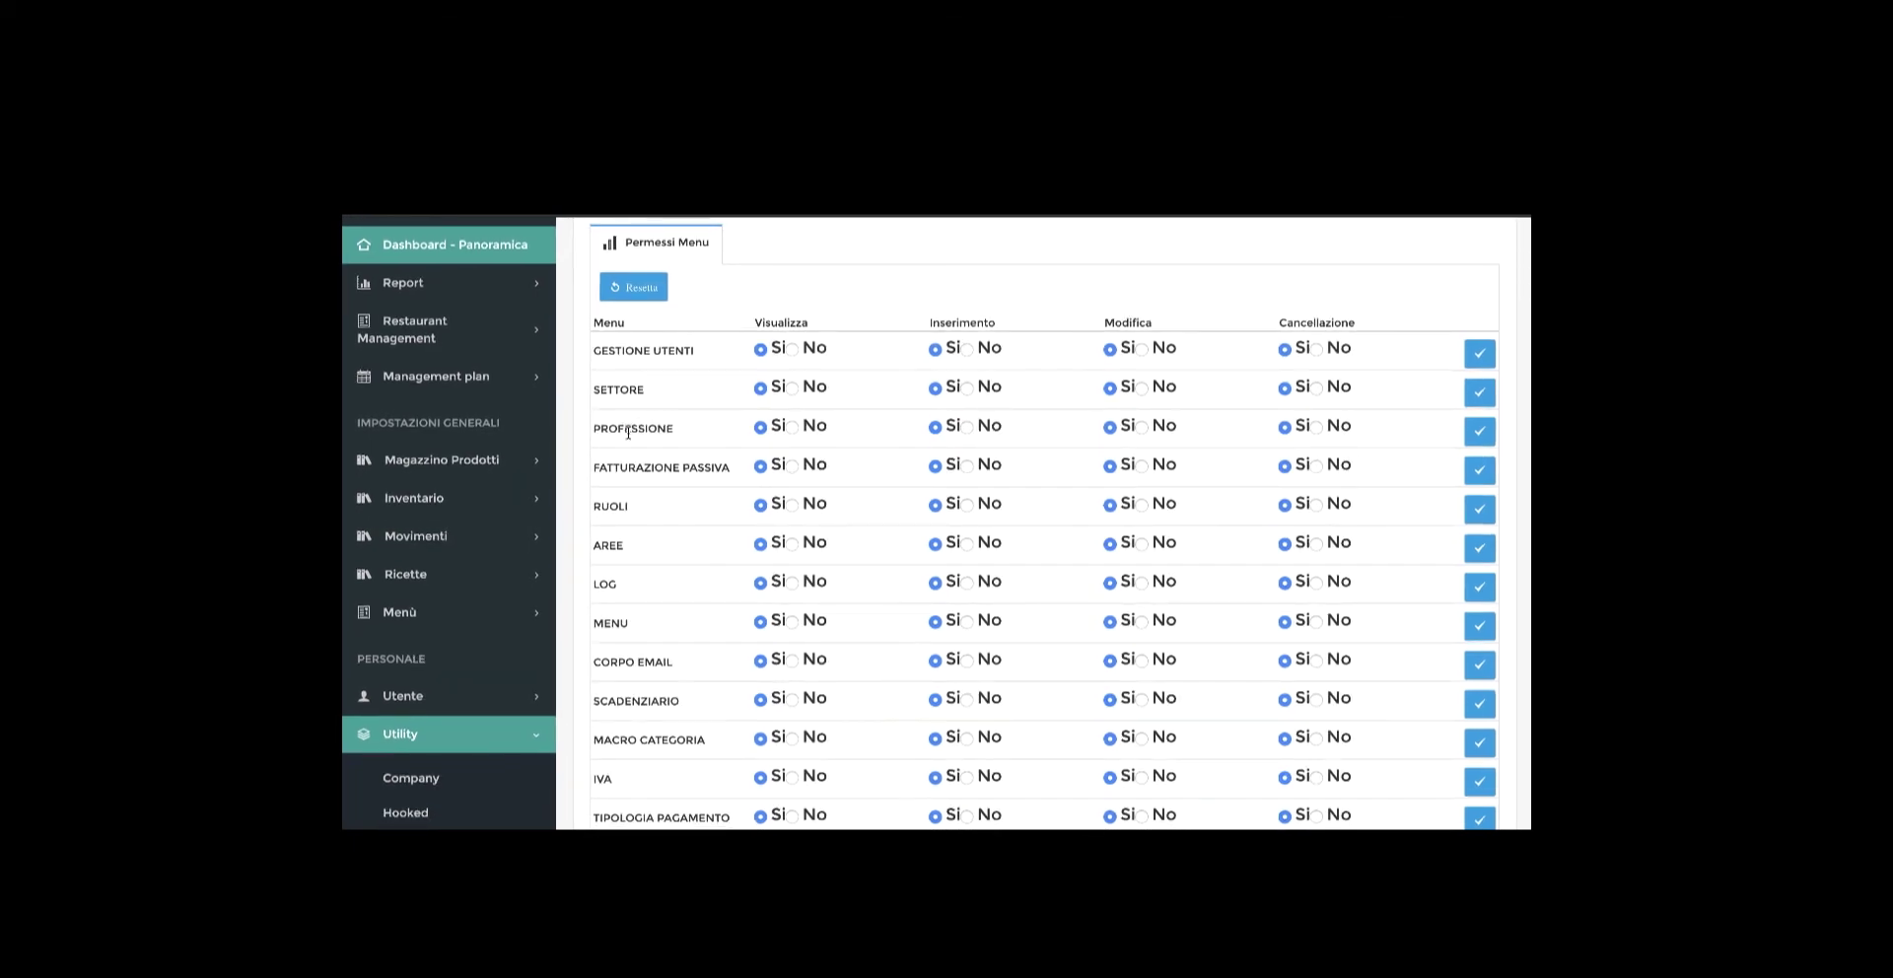
scroll(630, 438, "down", 2)
scroll(629, 438, "down", 2)
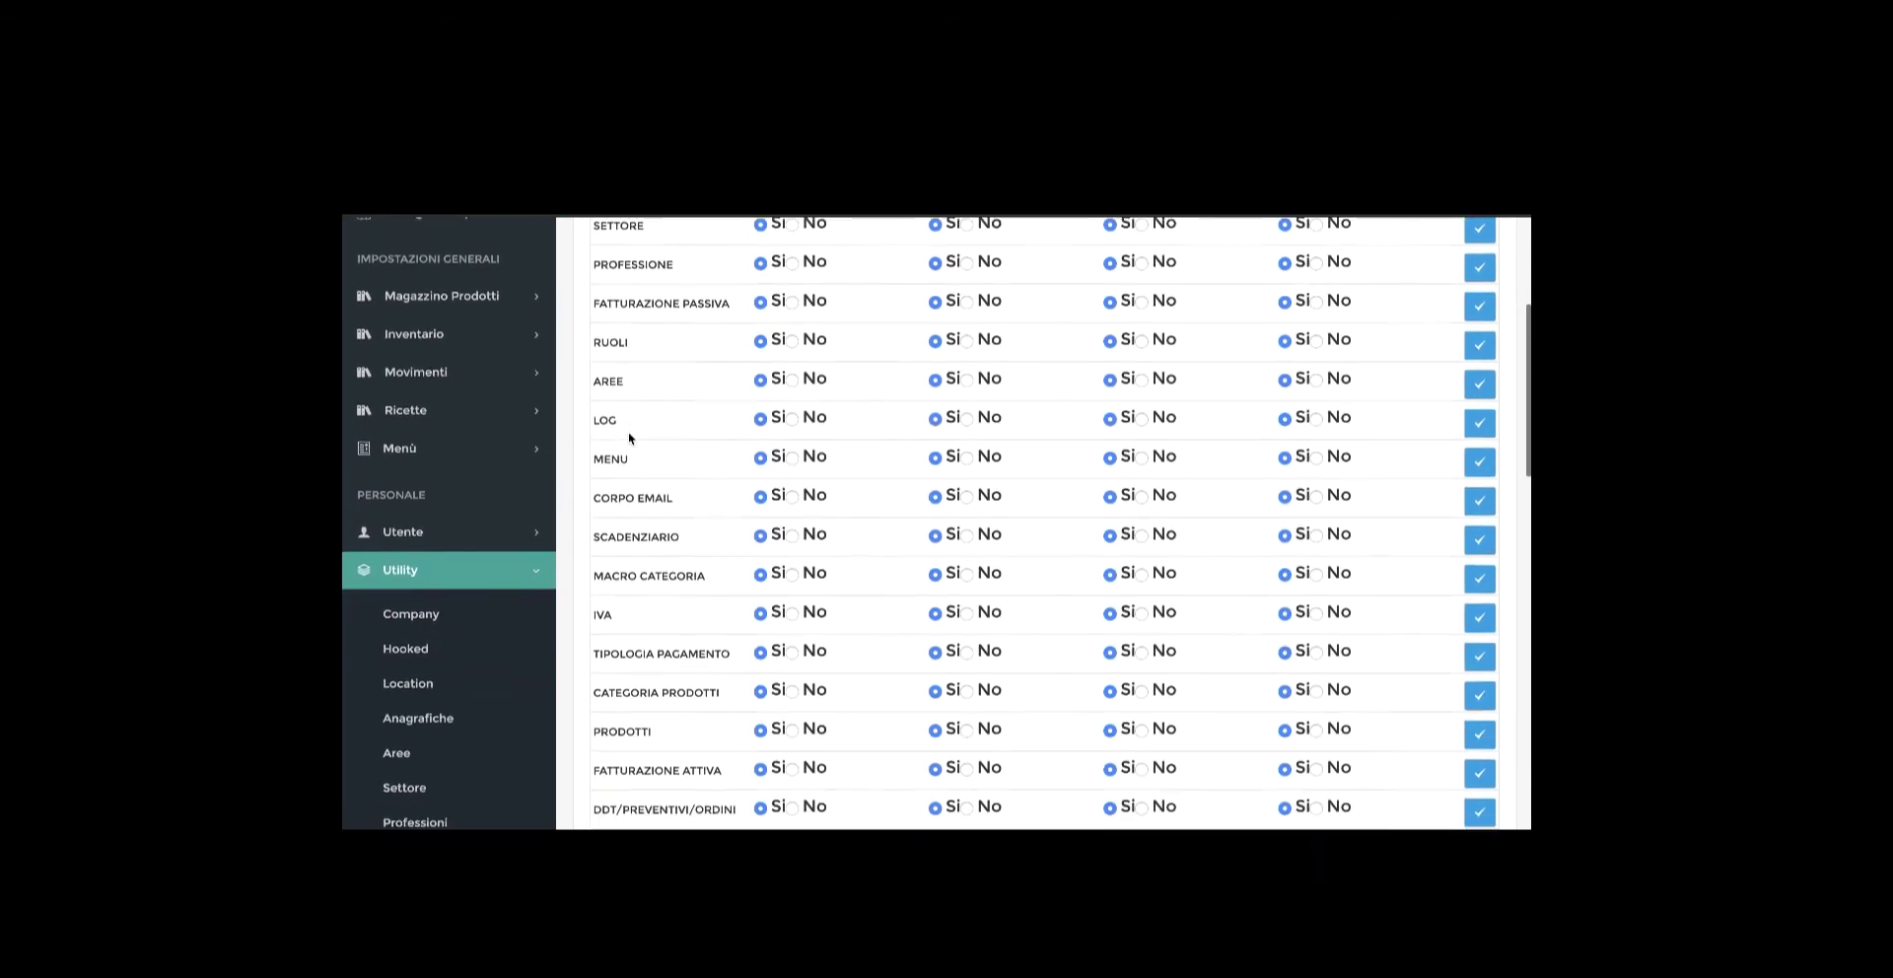
scroll(629, 437, "down", 3)
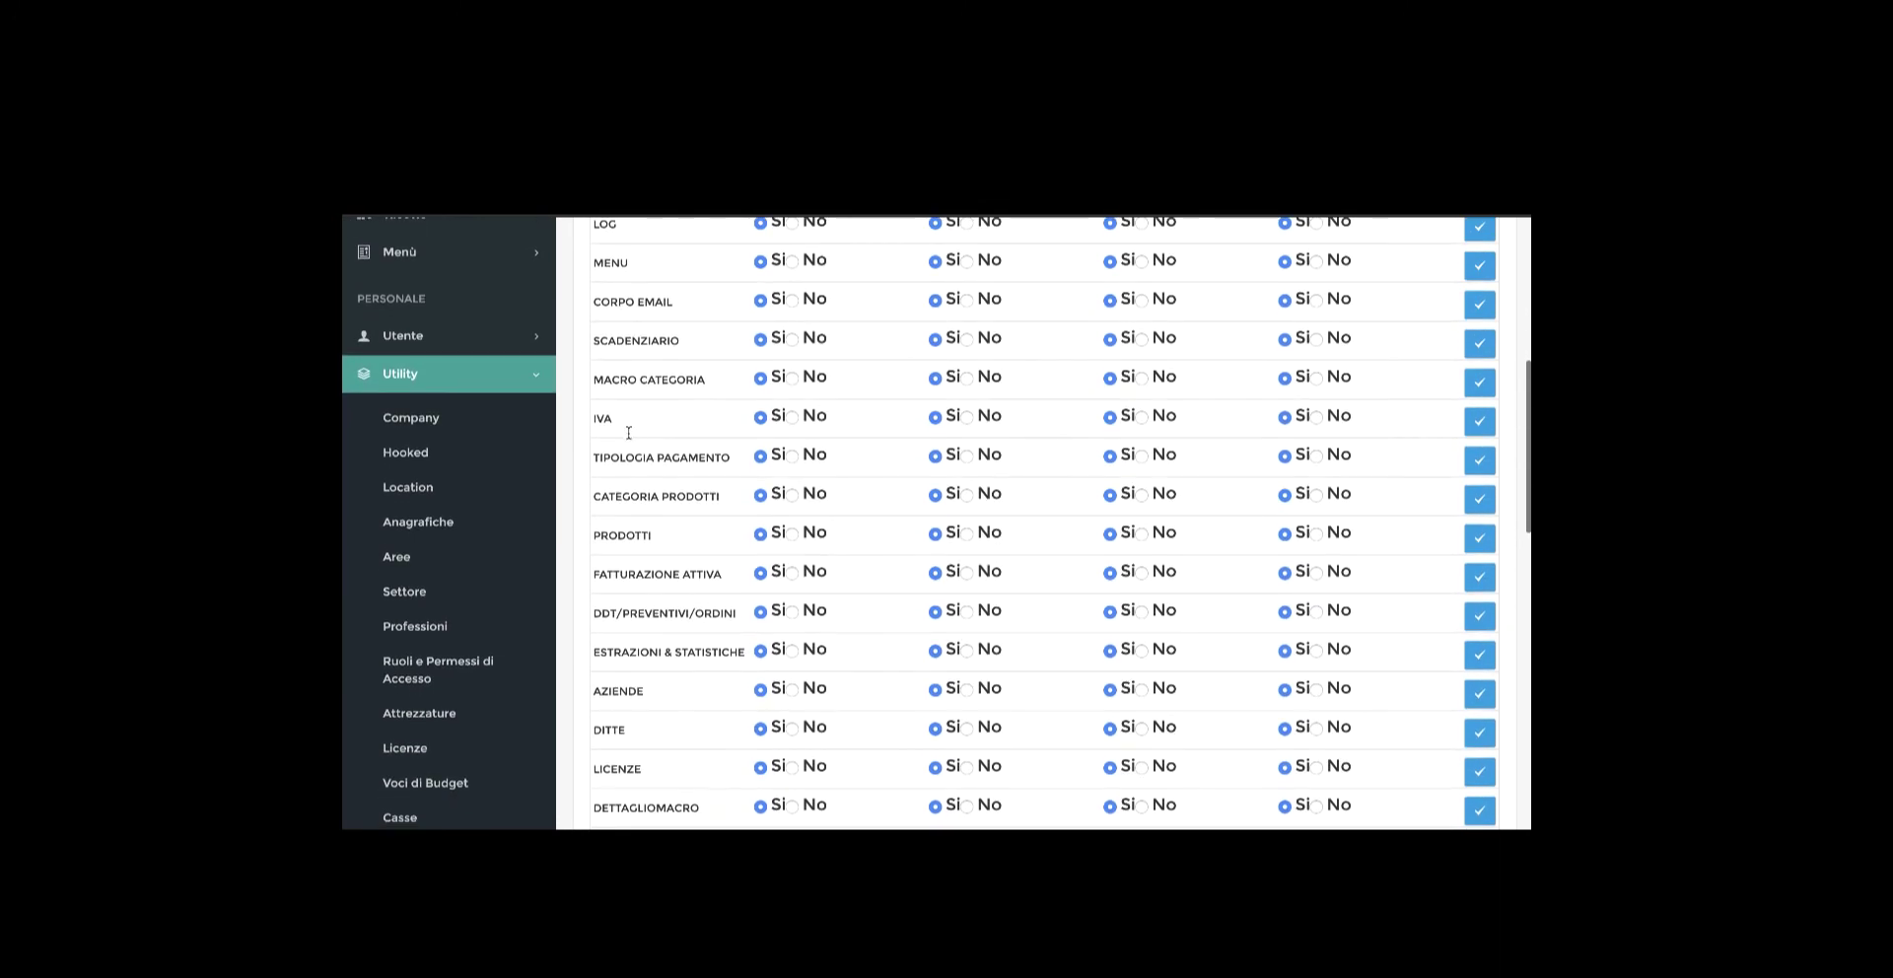
scroll(724, 422, "down", 3)
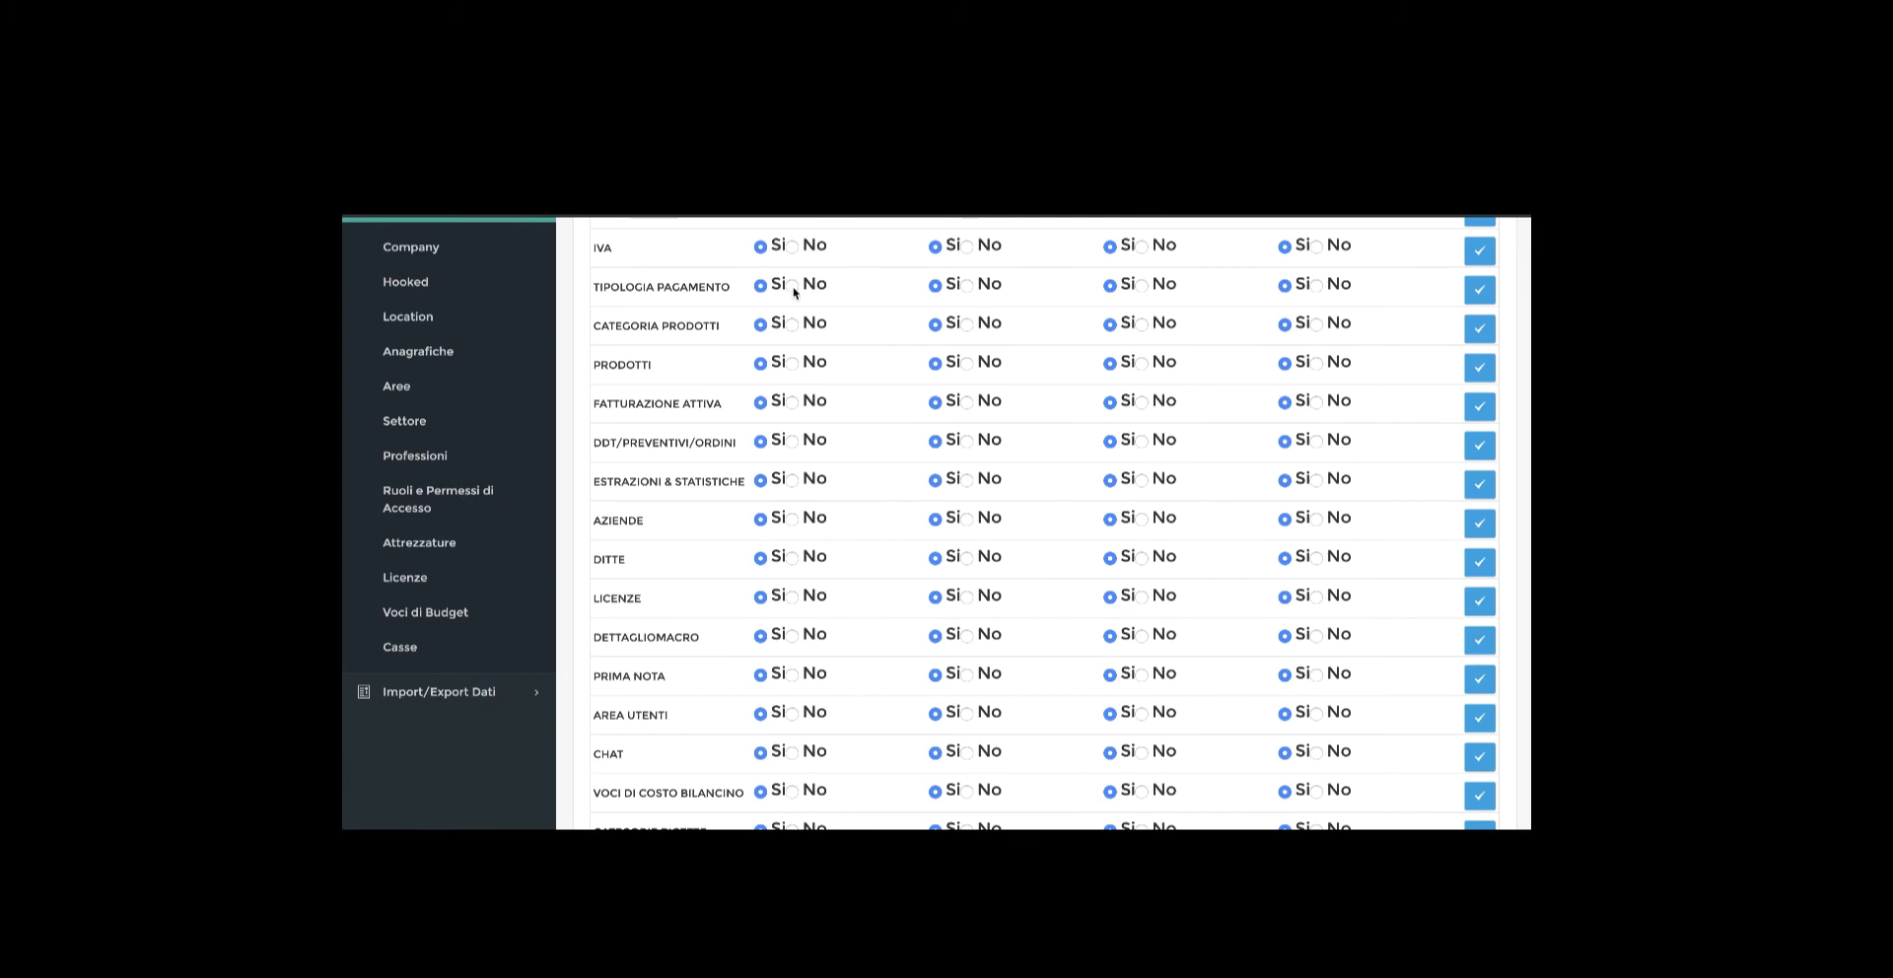
Step: Set the Visualizza, Inserimento, Modifica and Cancellazione permissions of TIPOLOGIA PAGAMENTO to No
left_click(793, 286)
scroll(790, 301, "up", 9)
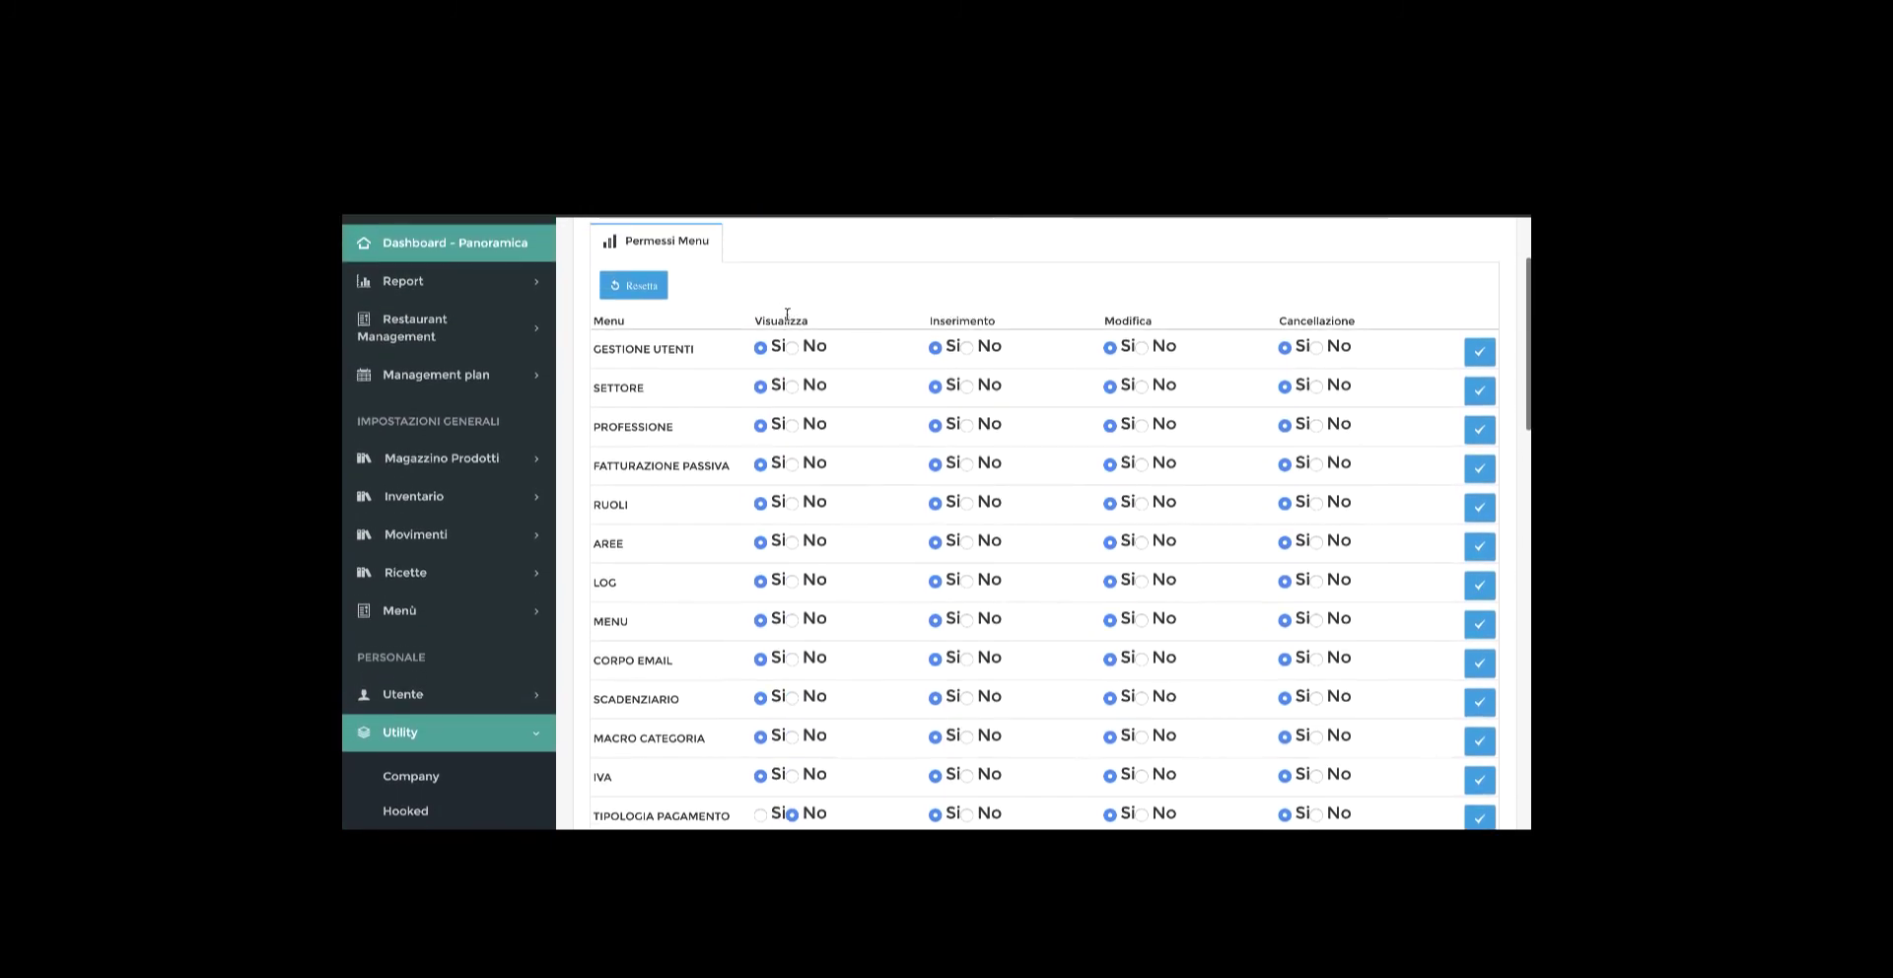
scroll(984, 335, "down", 1)
scroll(968, 493, "down", 2)
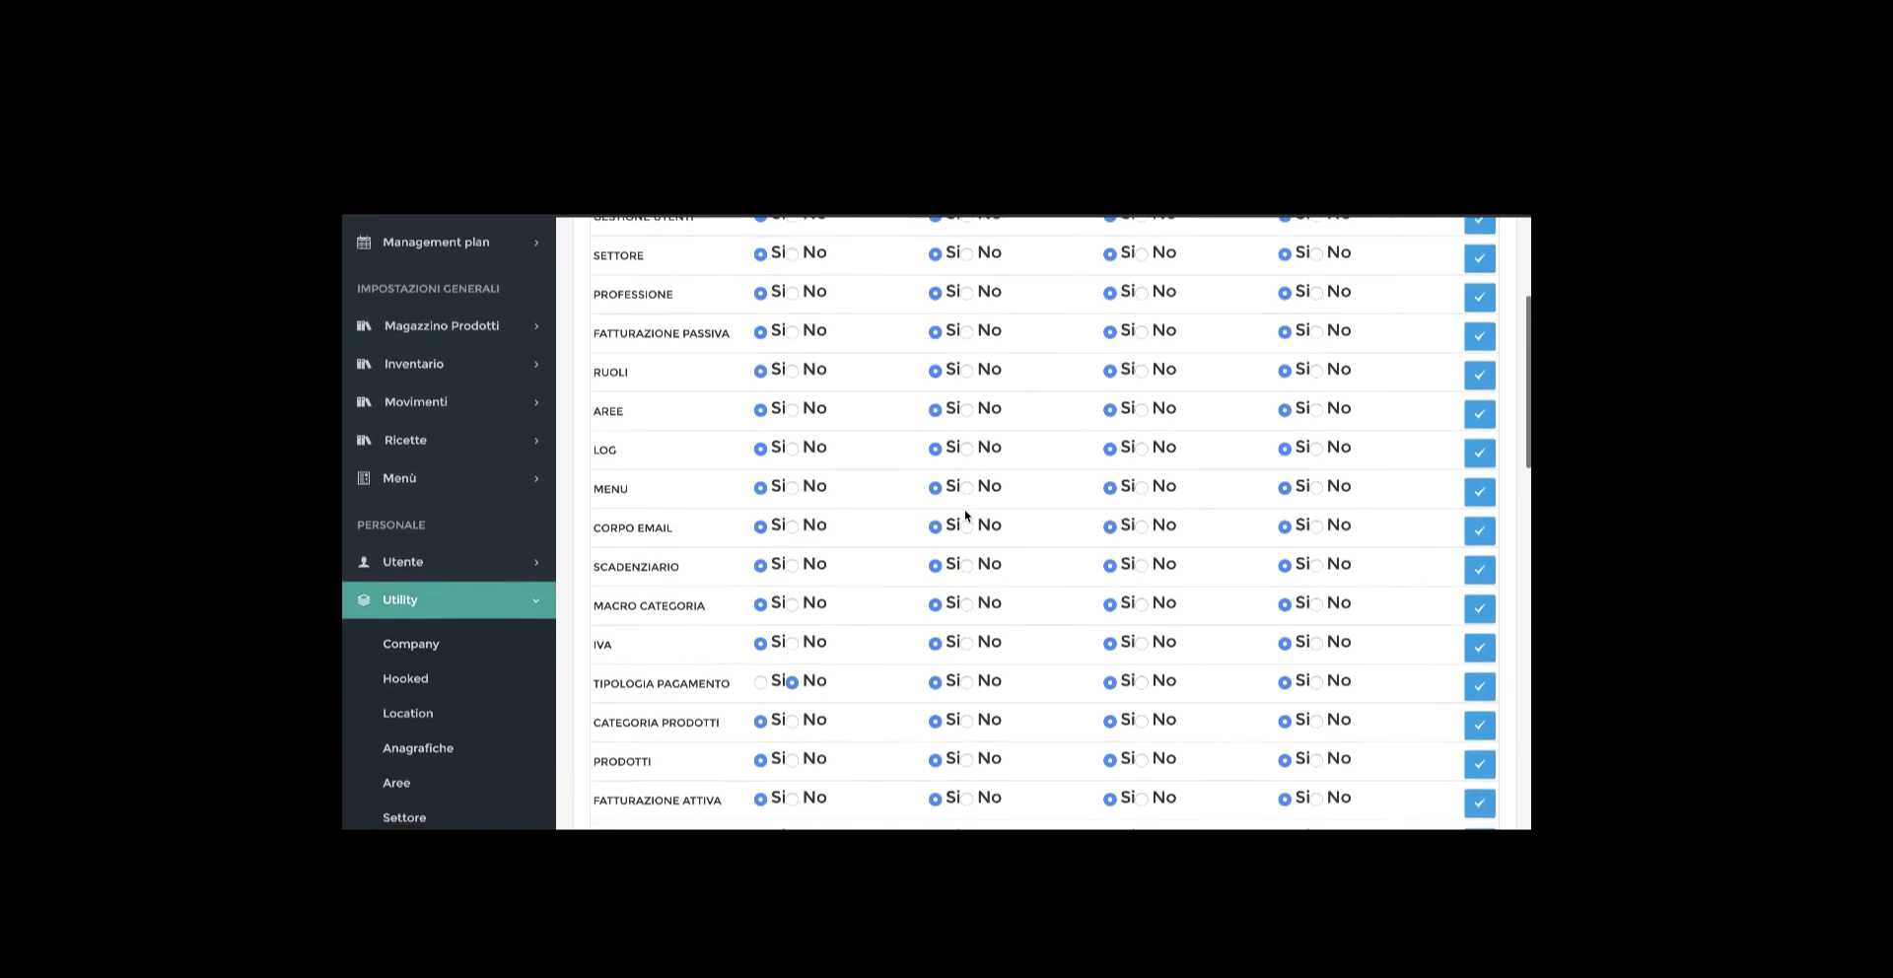
left_click(966, 677)
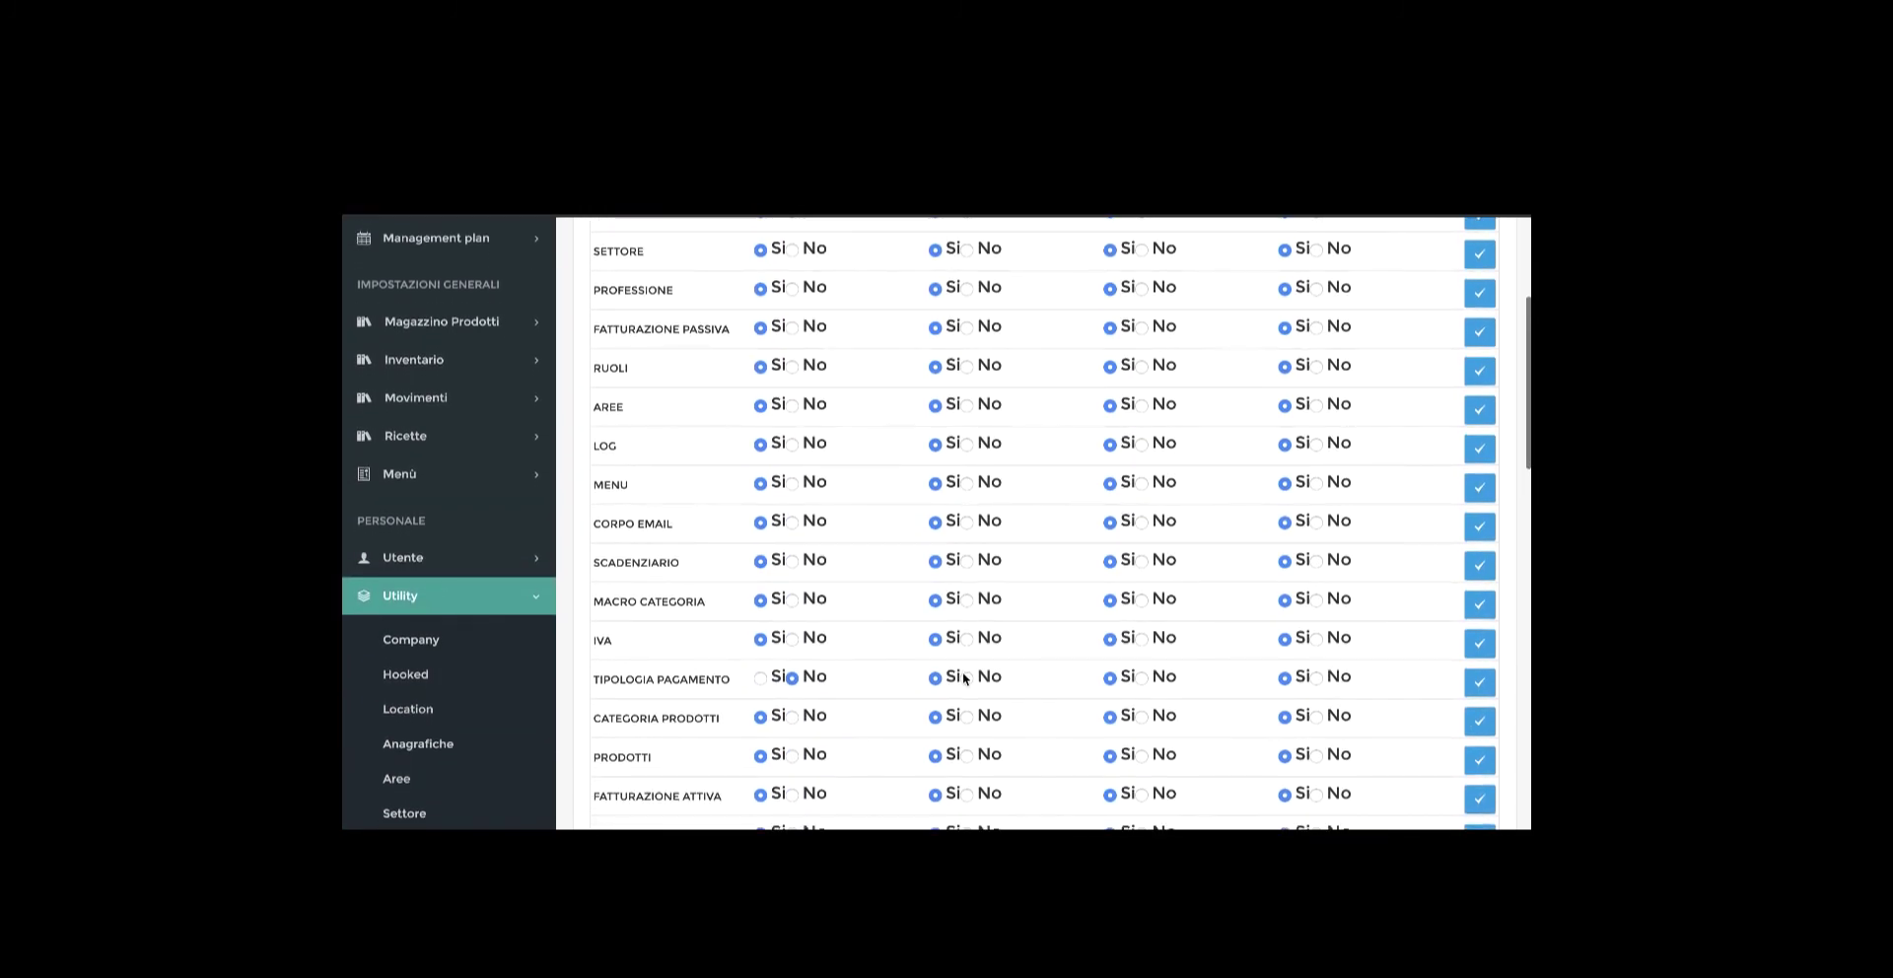
left_click(1142, 676)
scroll(1145, 678, "up", 4)
scroll(1146, 680, "down", 5)
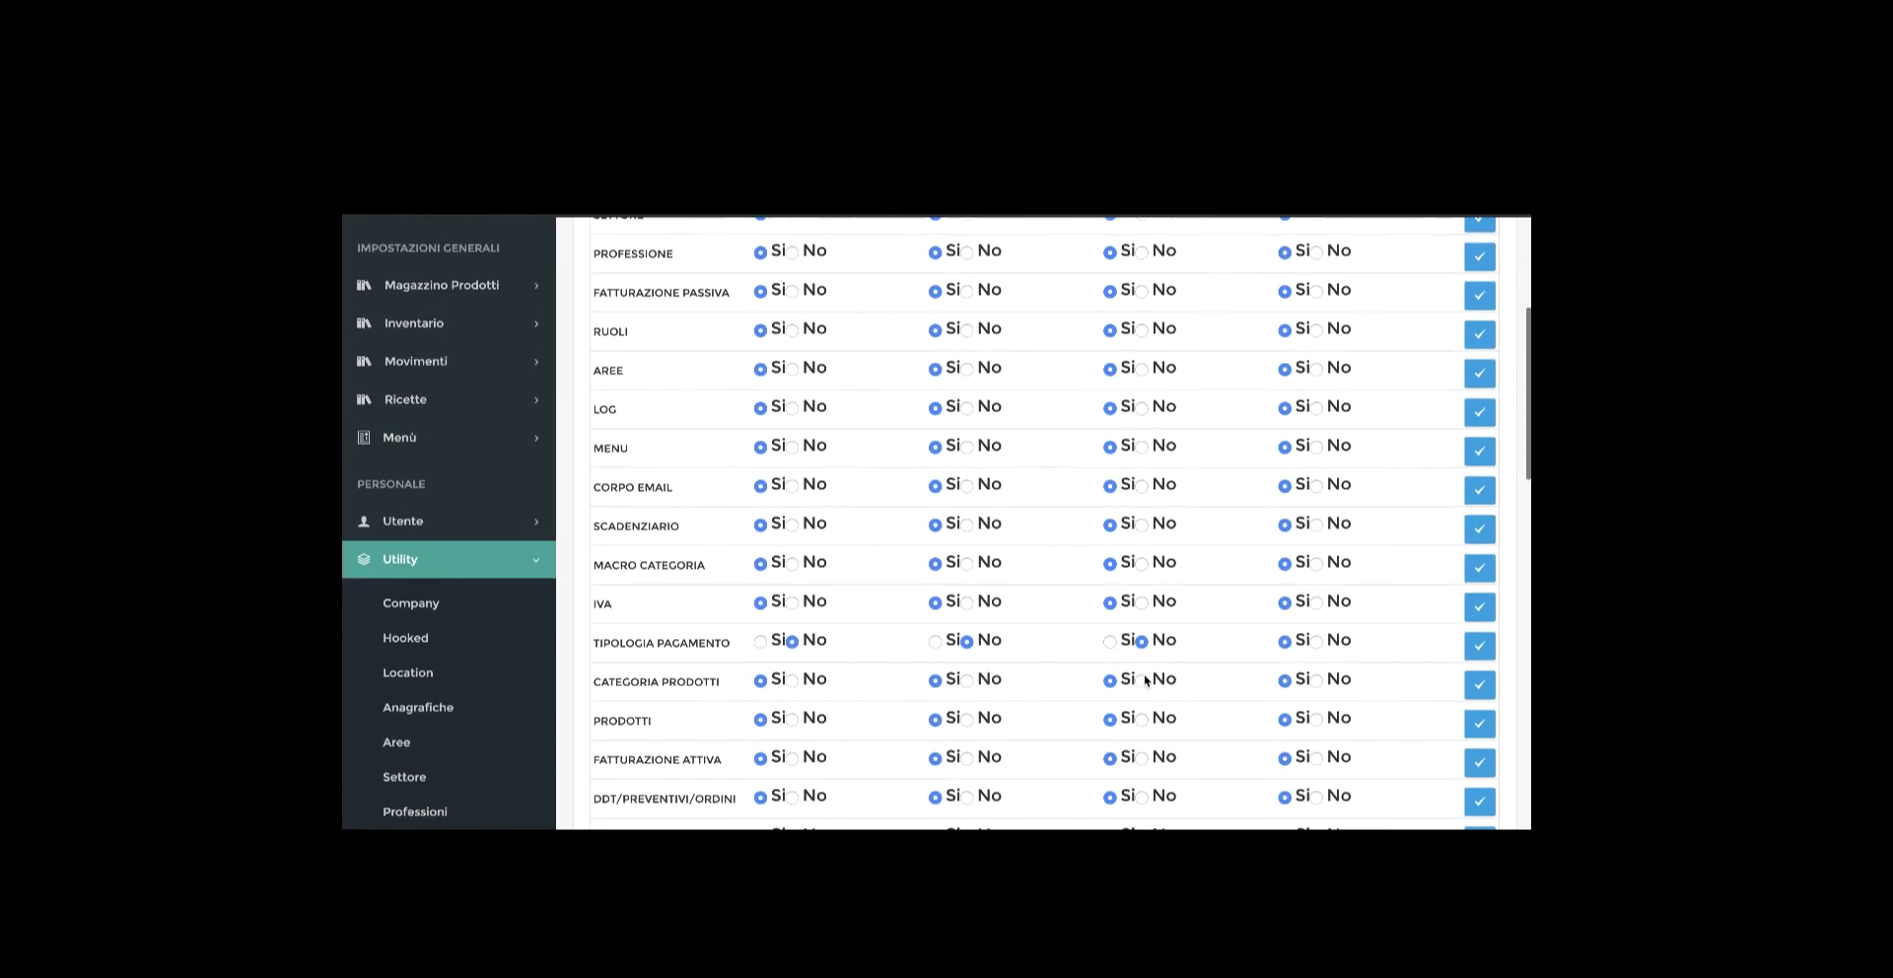
scroll(1326, 633, "up", 4)
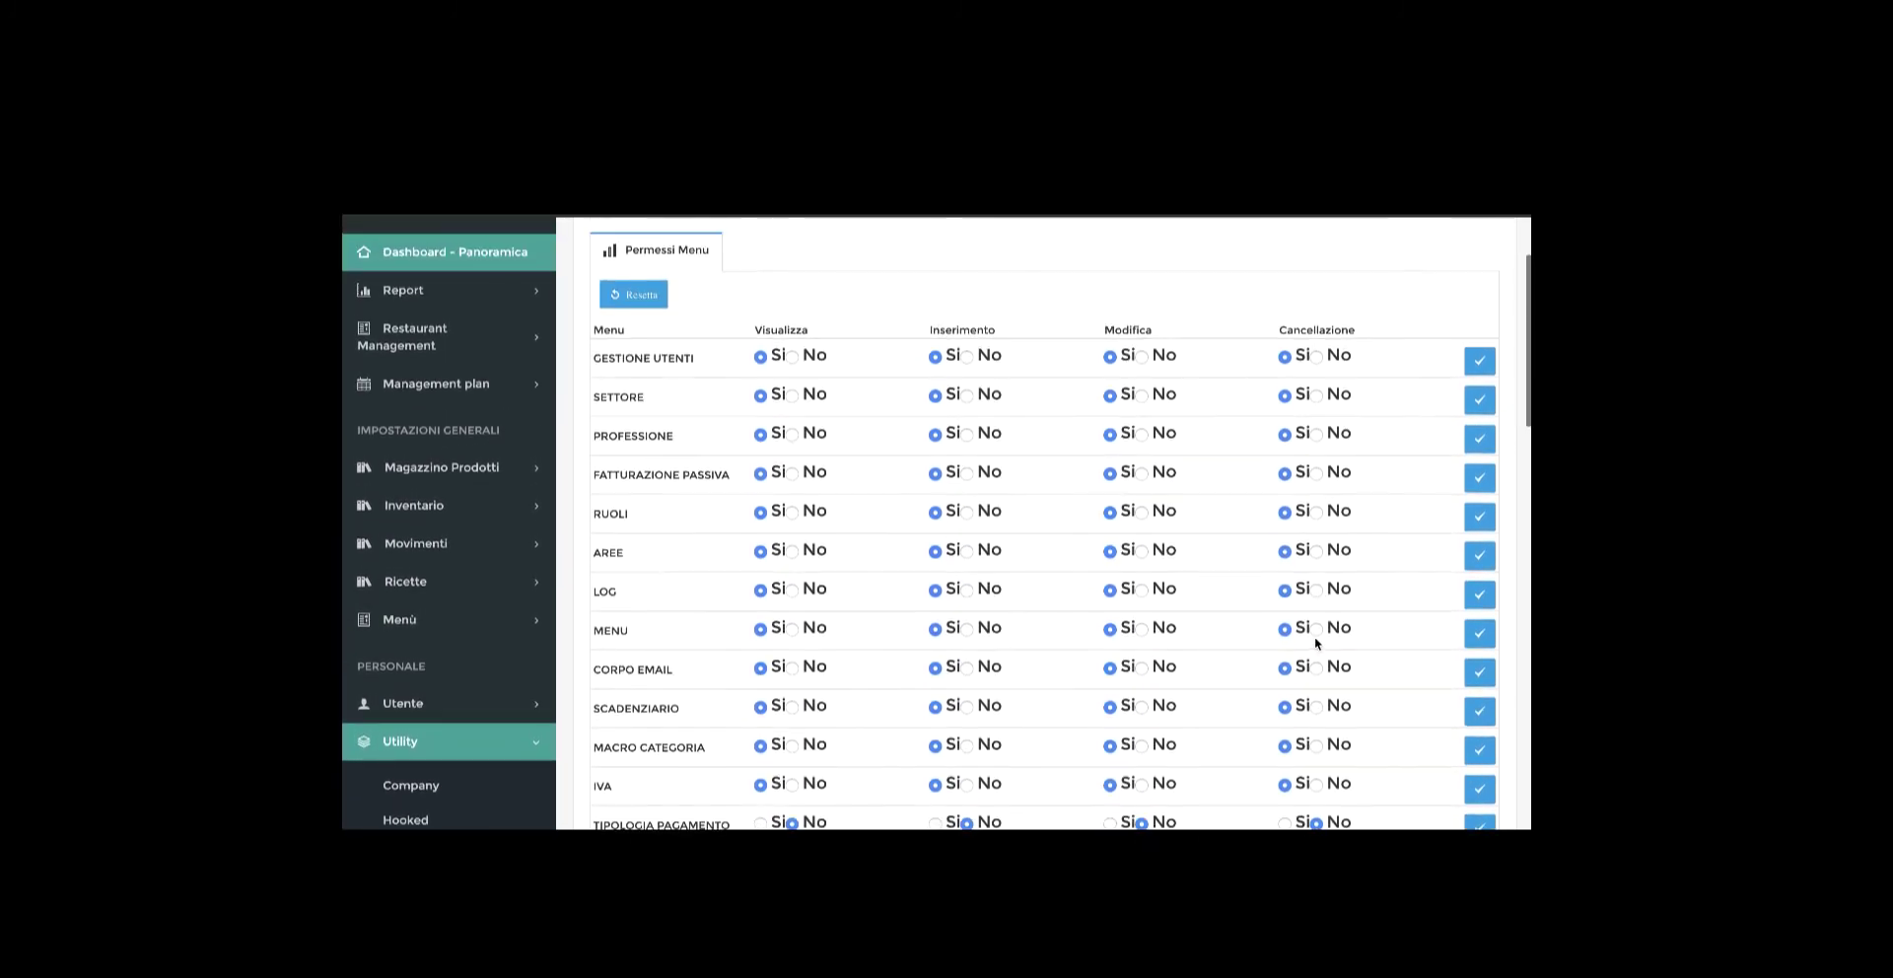
scroll(1321, 639, "down", 4)
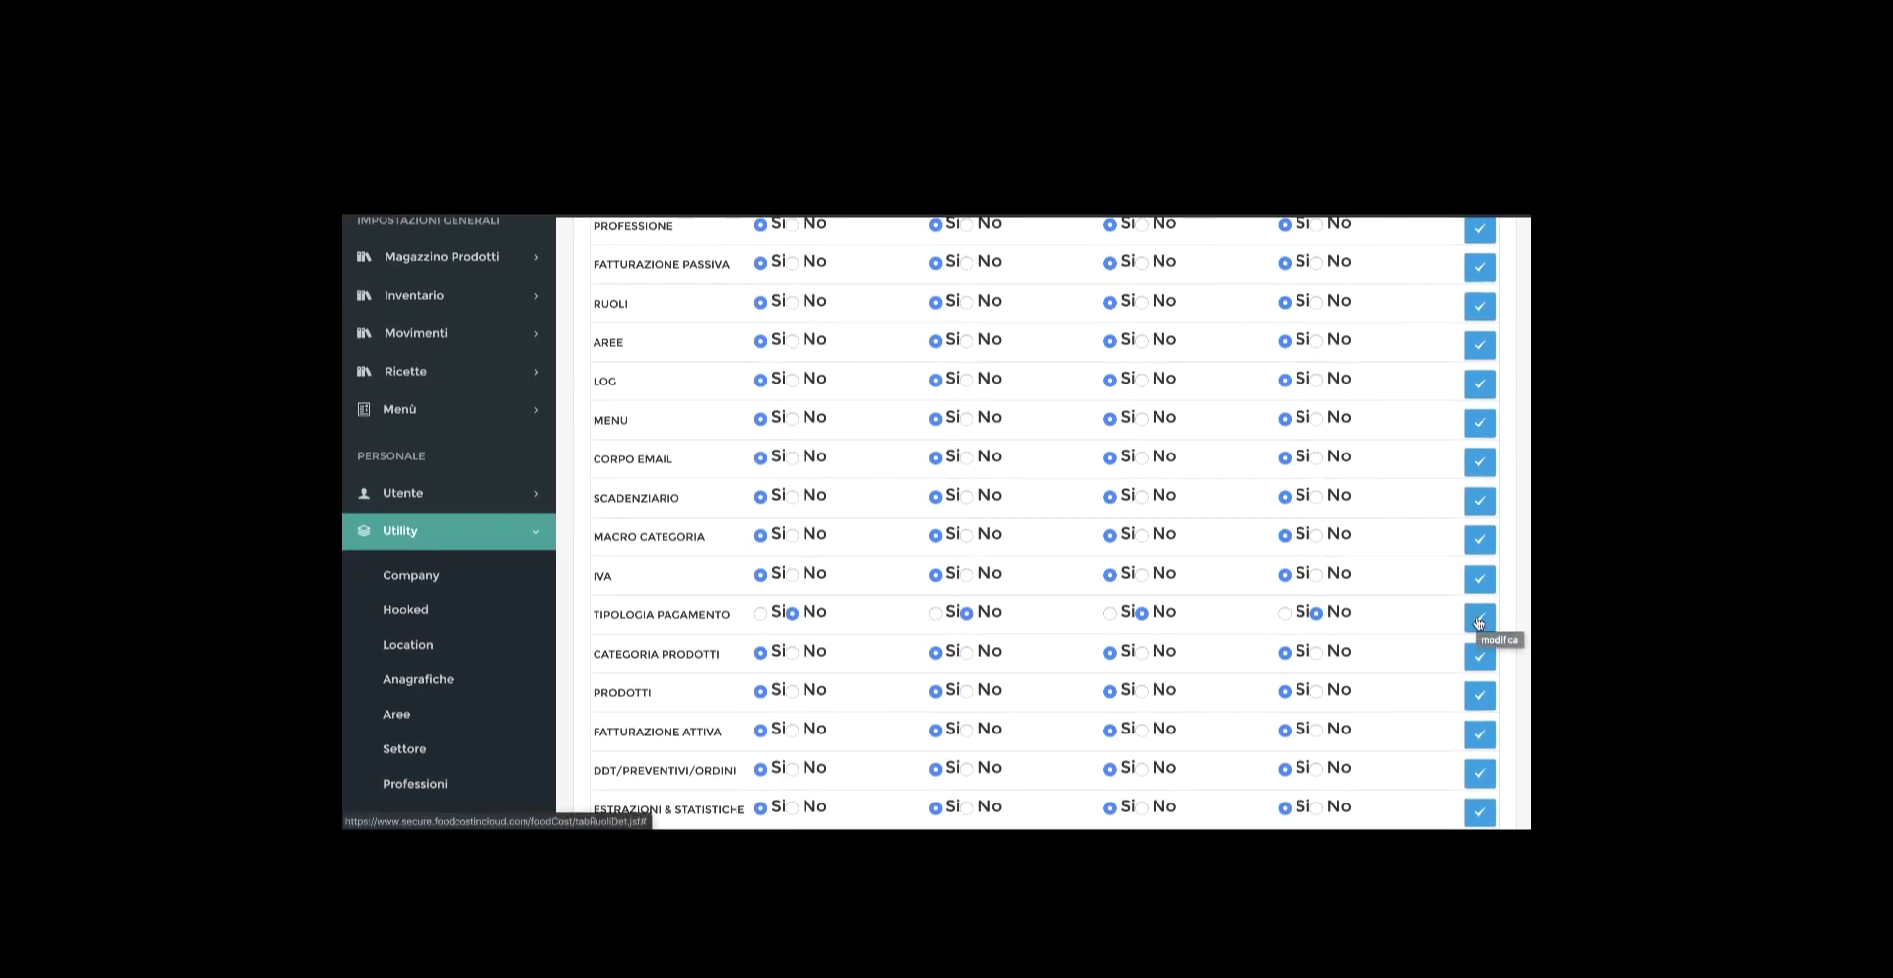
scroll(1428, 632, "down", 1)
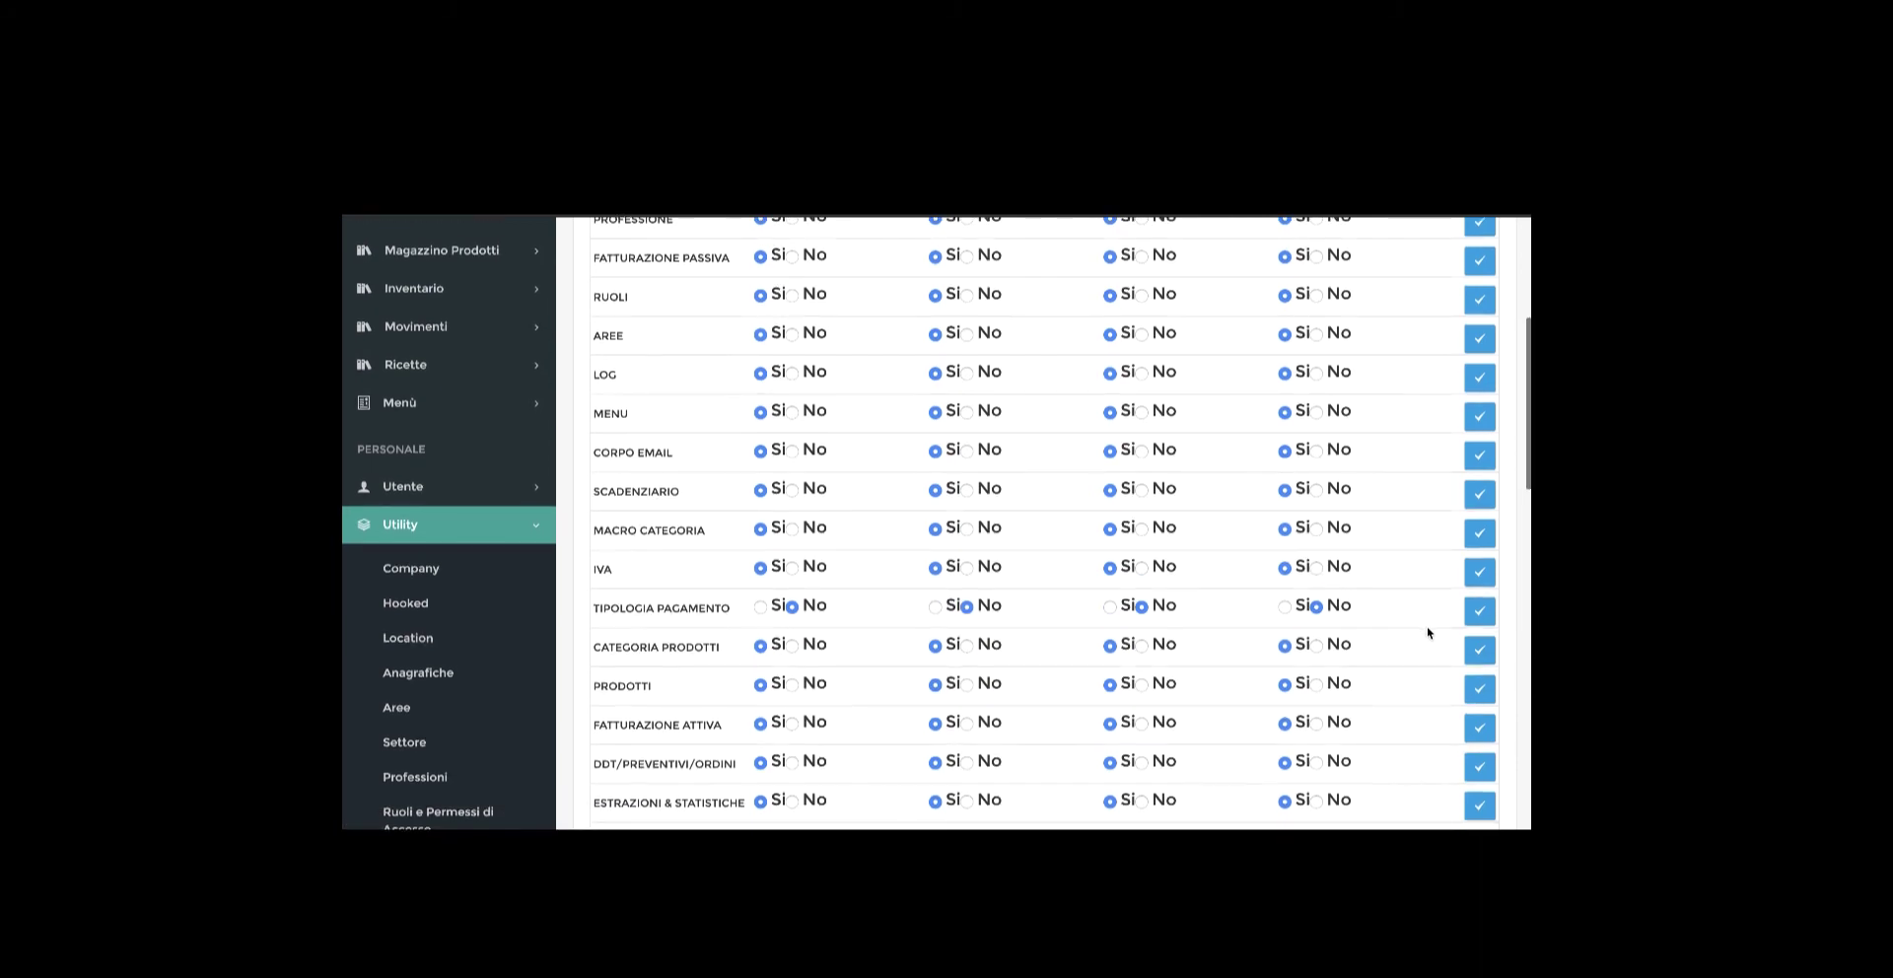
scroll(1428, 632, "down", 1)
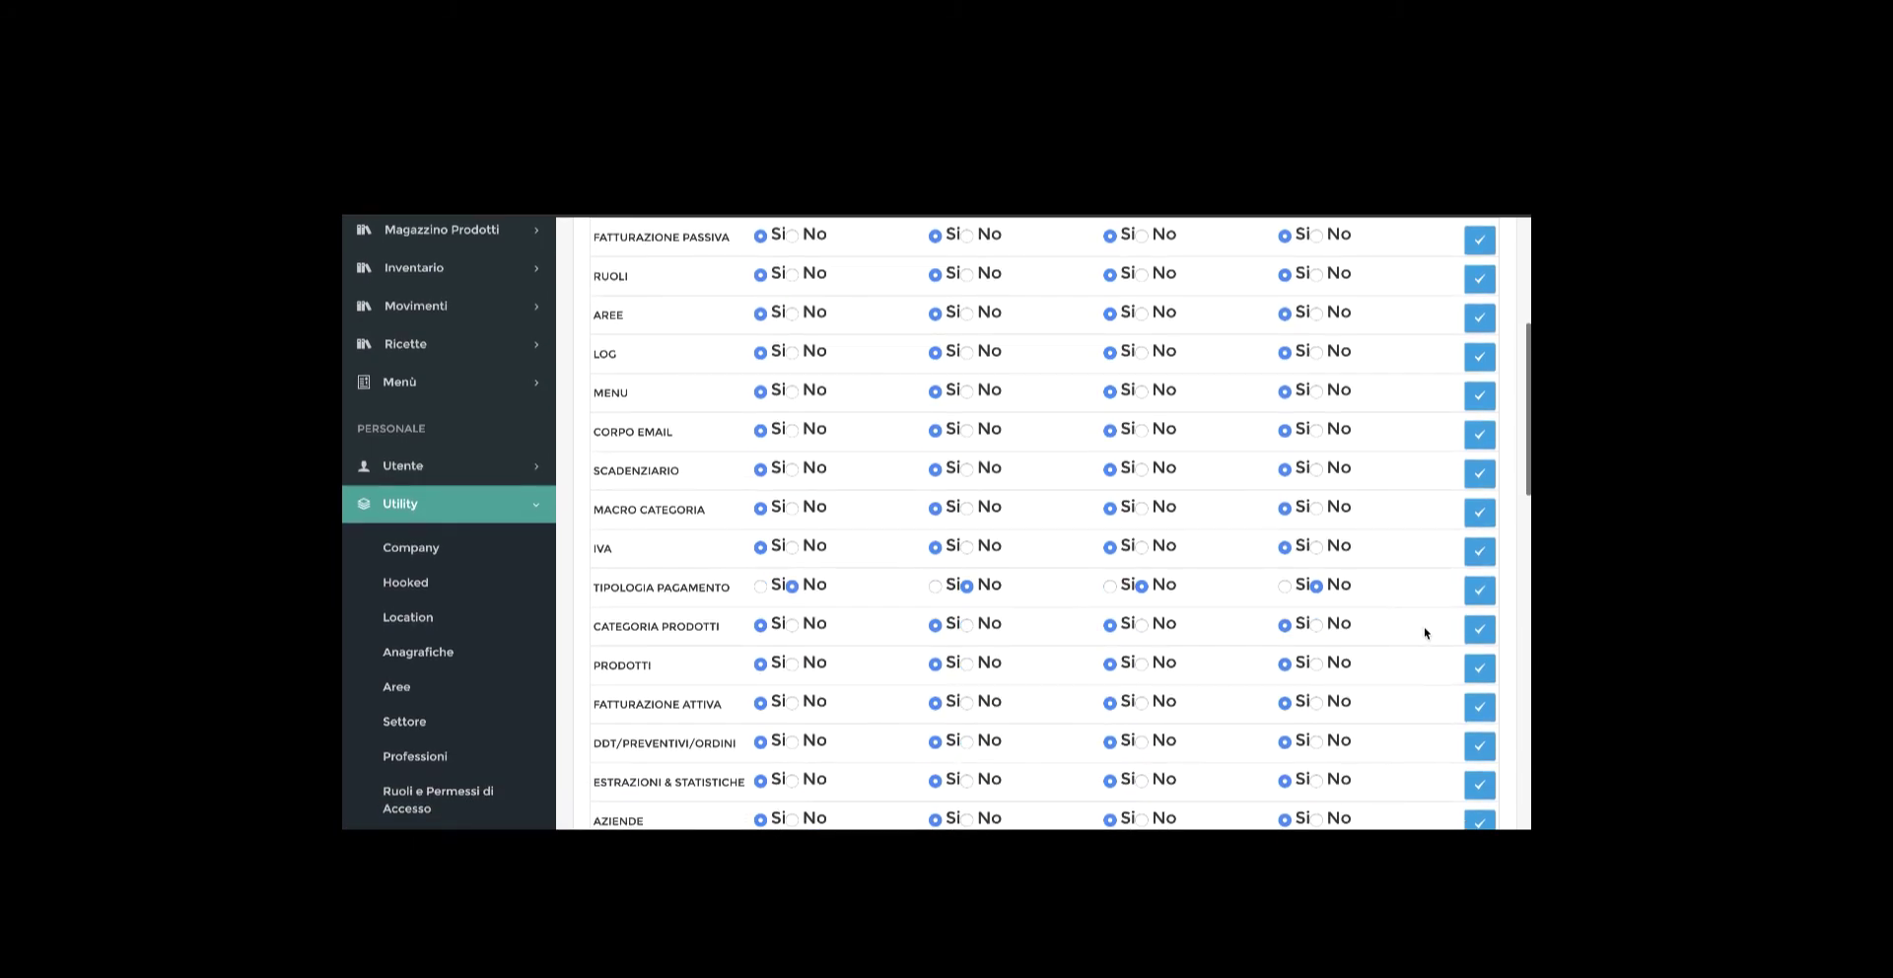
scroll(1423, 632, "down", 5)
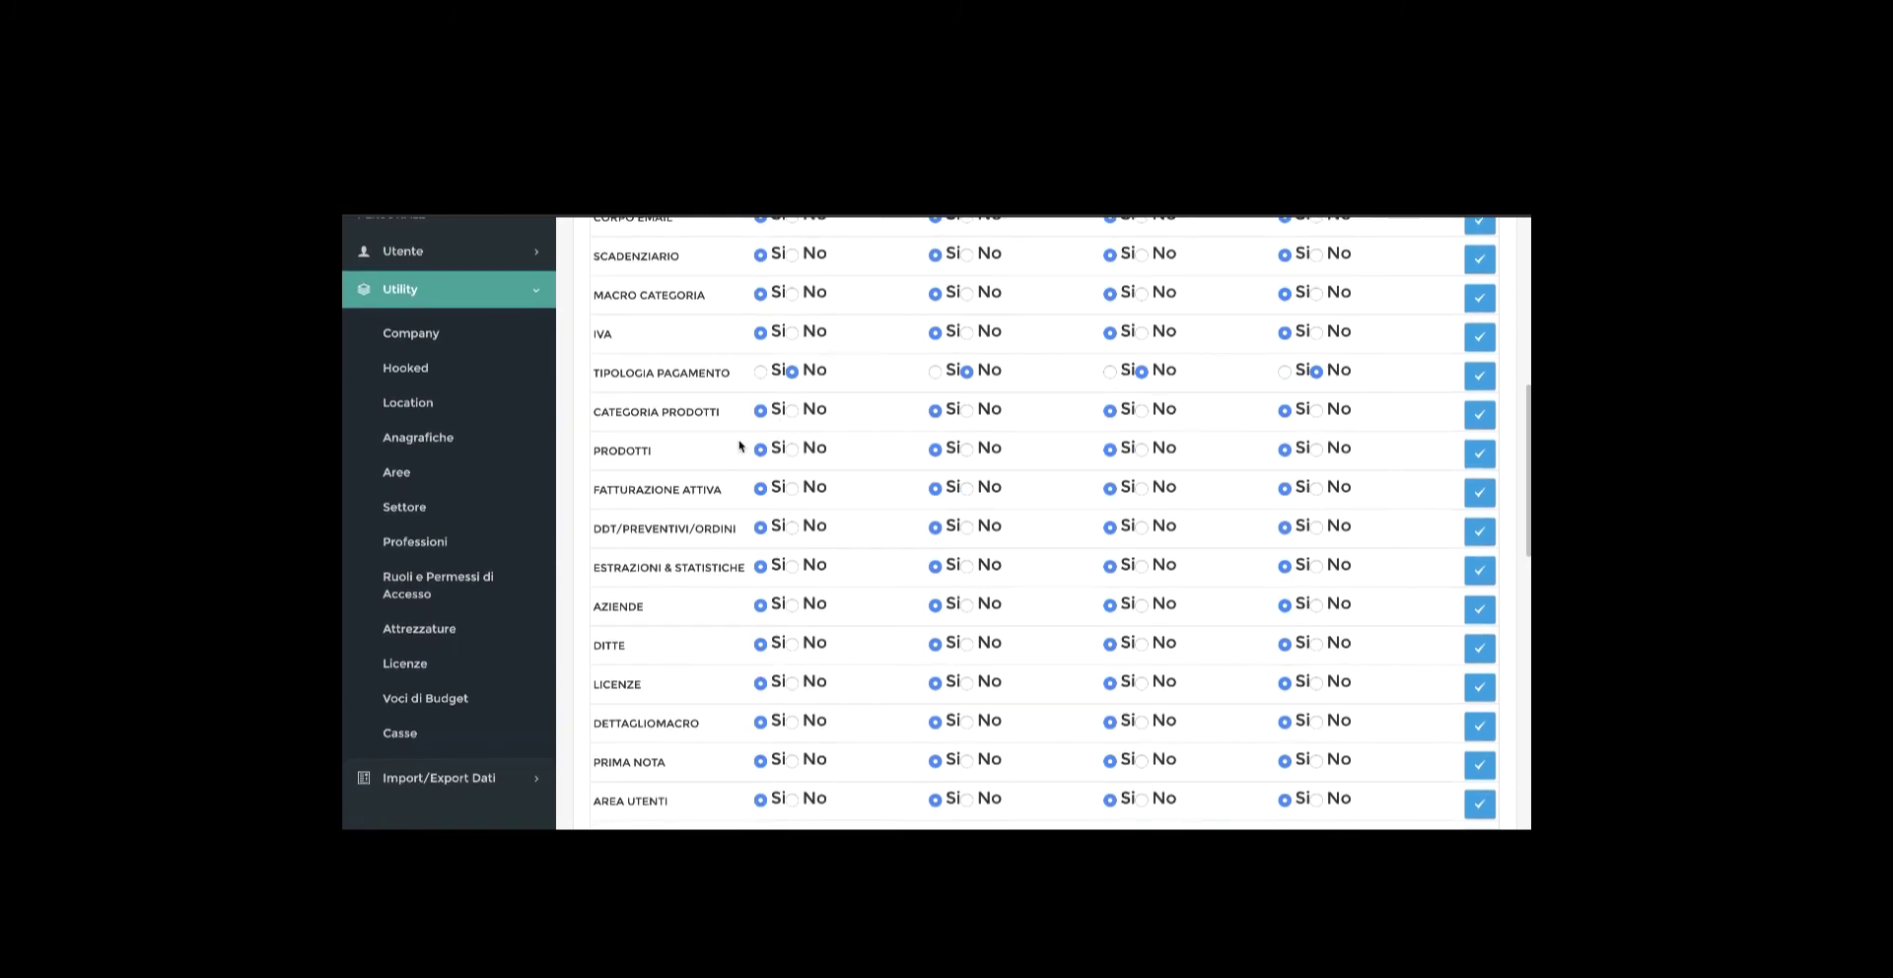
Step: Log out of the admin account after reviewing the role's menu permissions
scroll(740, 446, "down", 5)
scroll(739, 446, "up", 10)
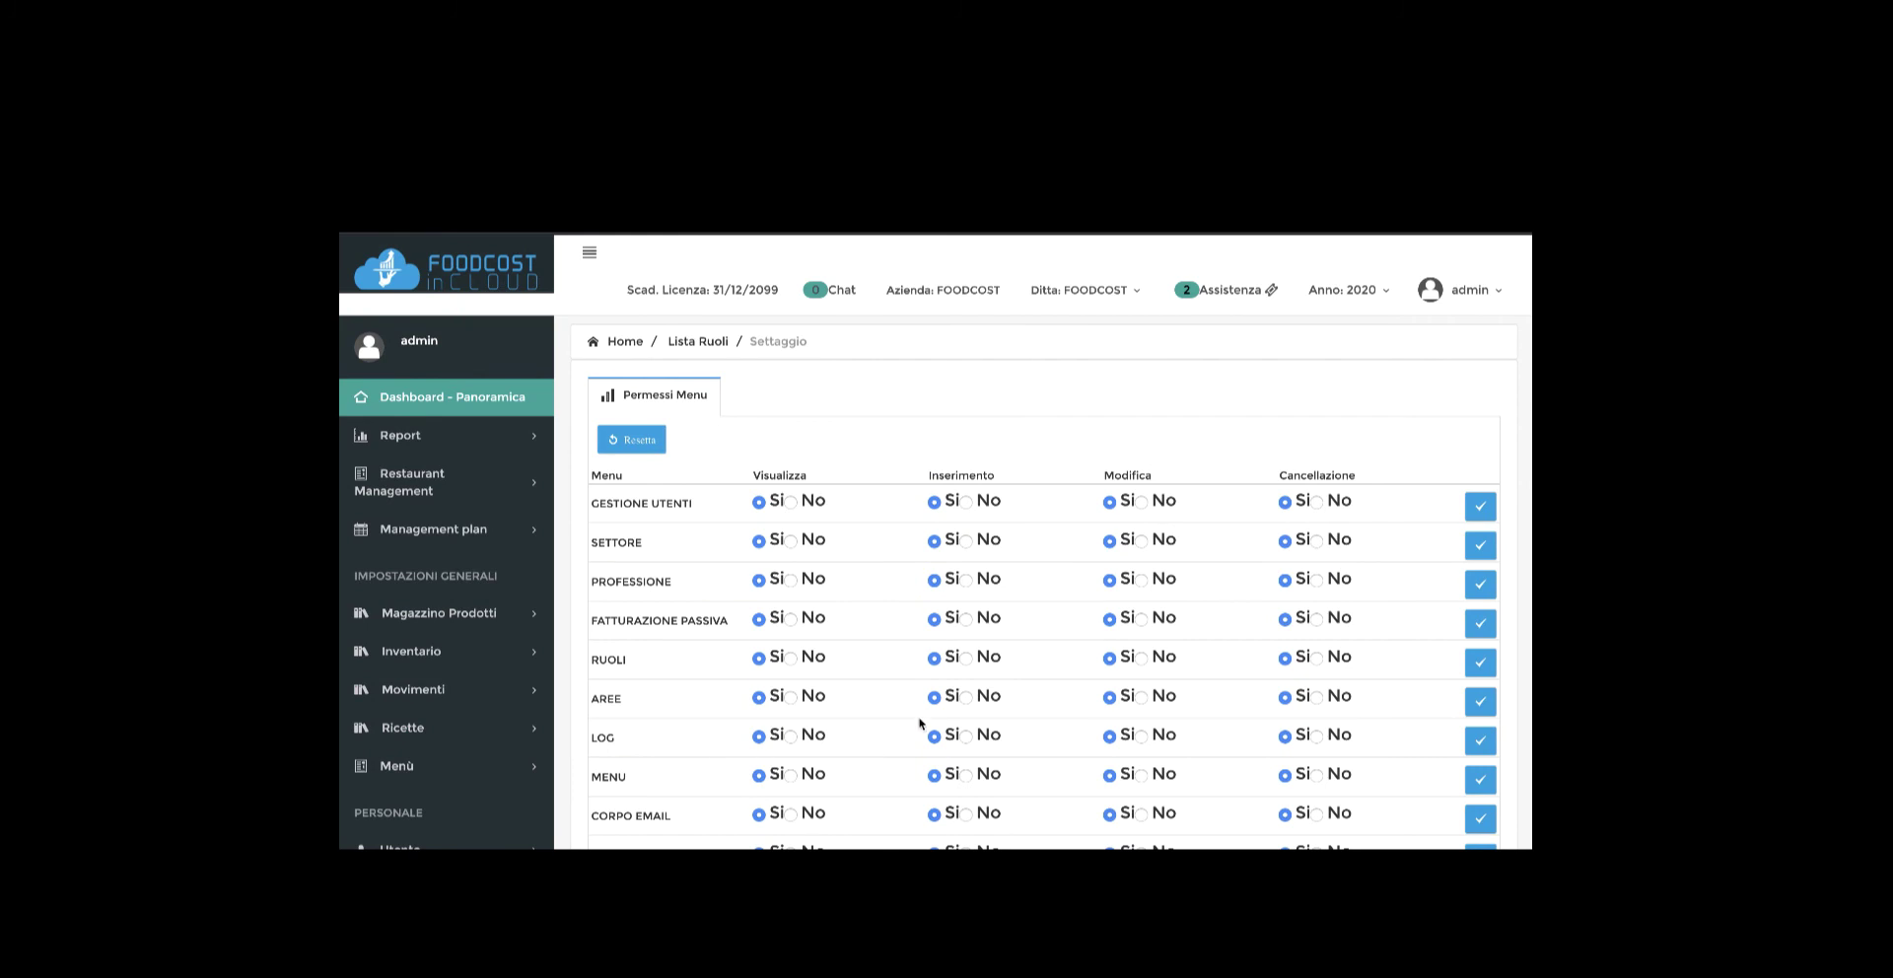
scroll(920, 724, "down", 2)
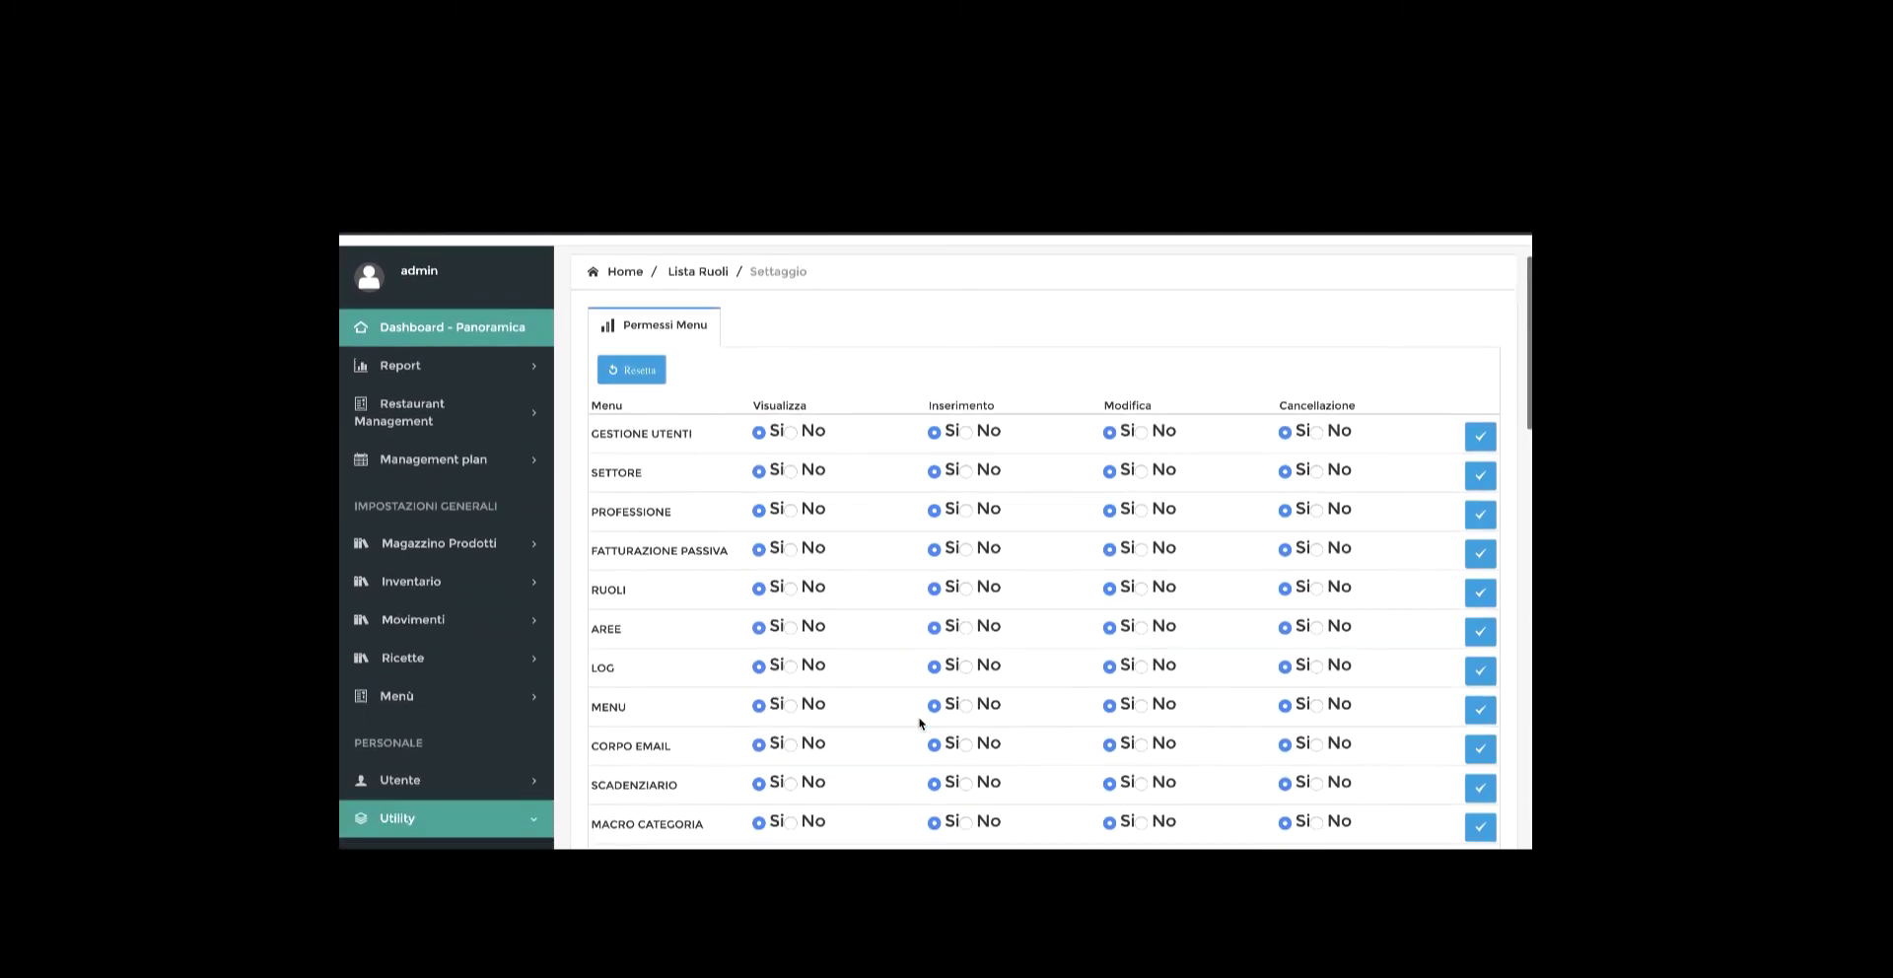
scroll(920, 724, "up", 2)
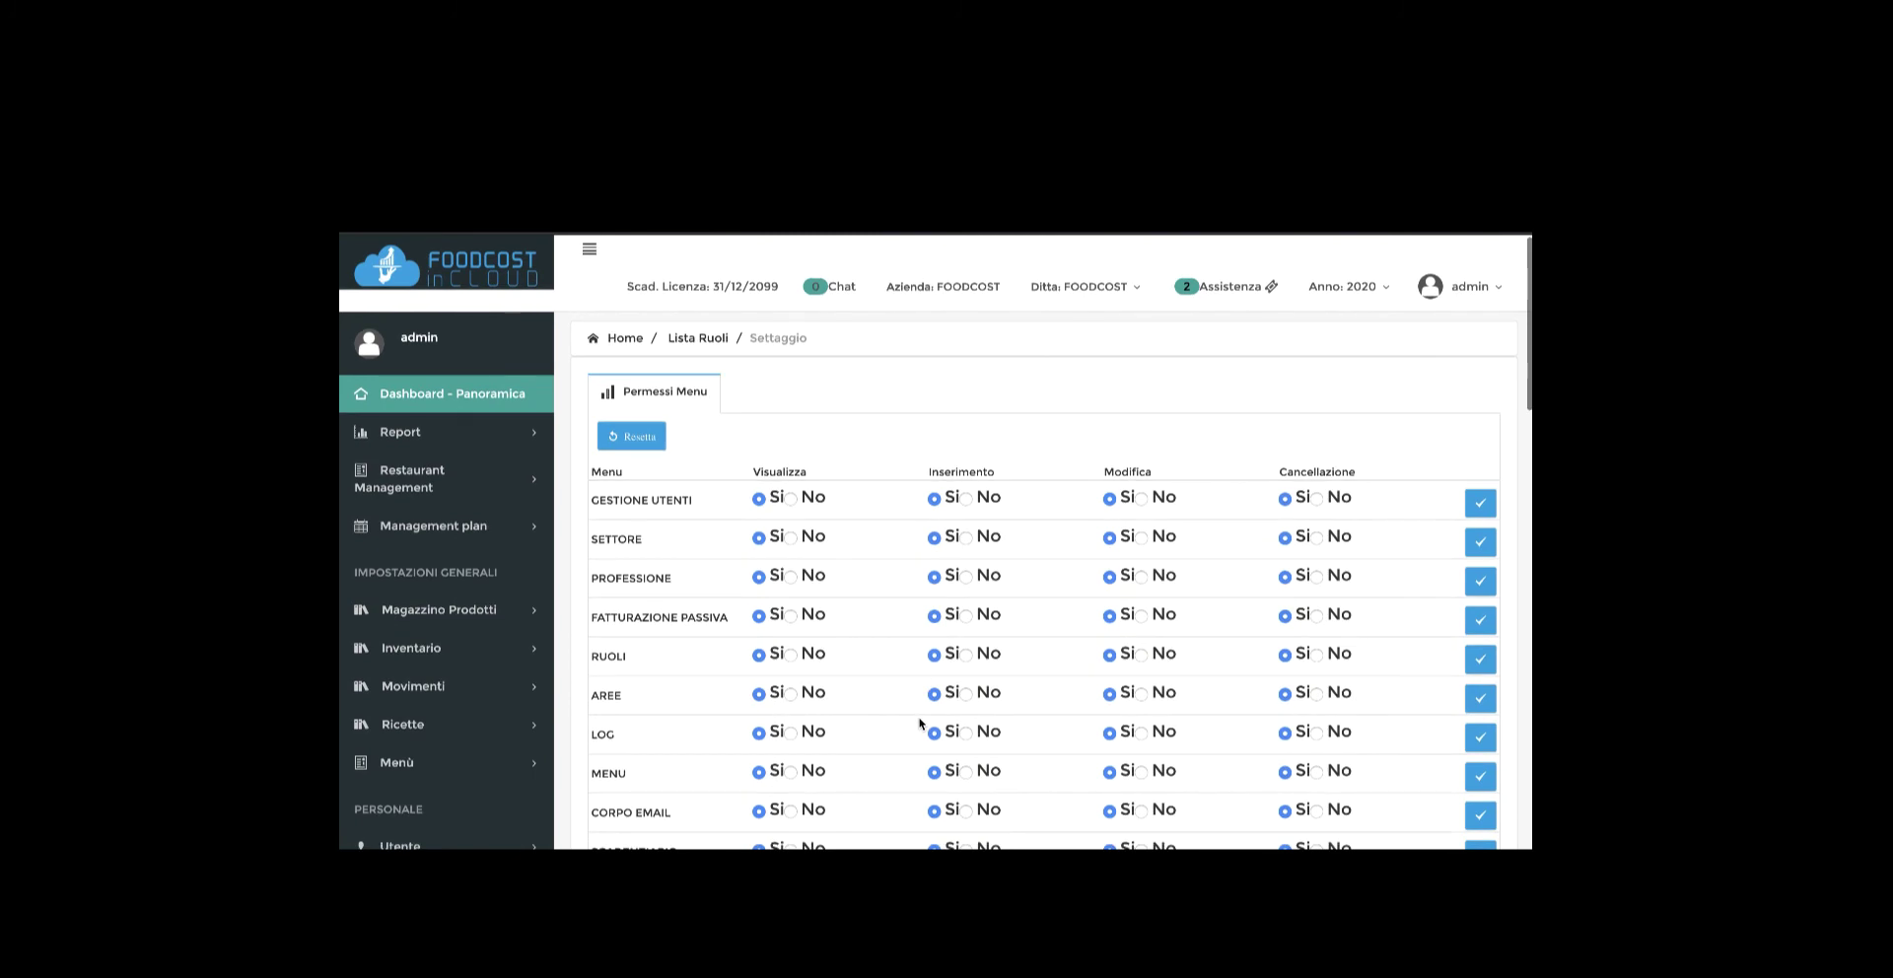
left_click(1500, 296)
left_click(1410, 392)
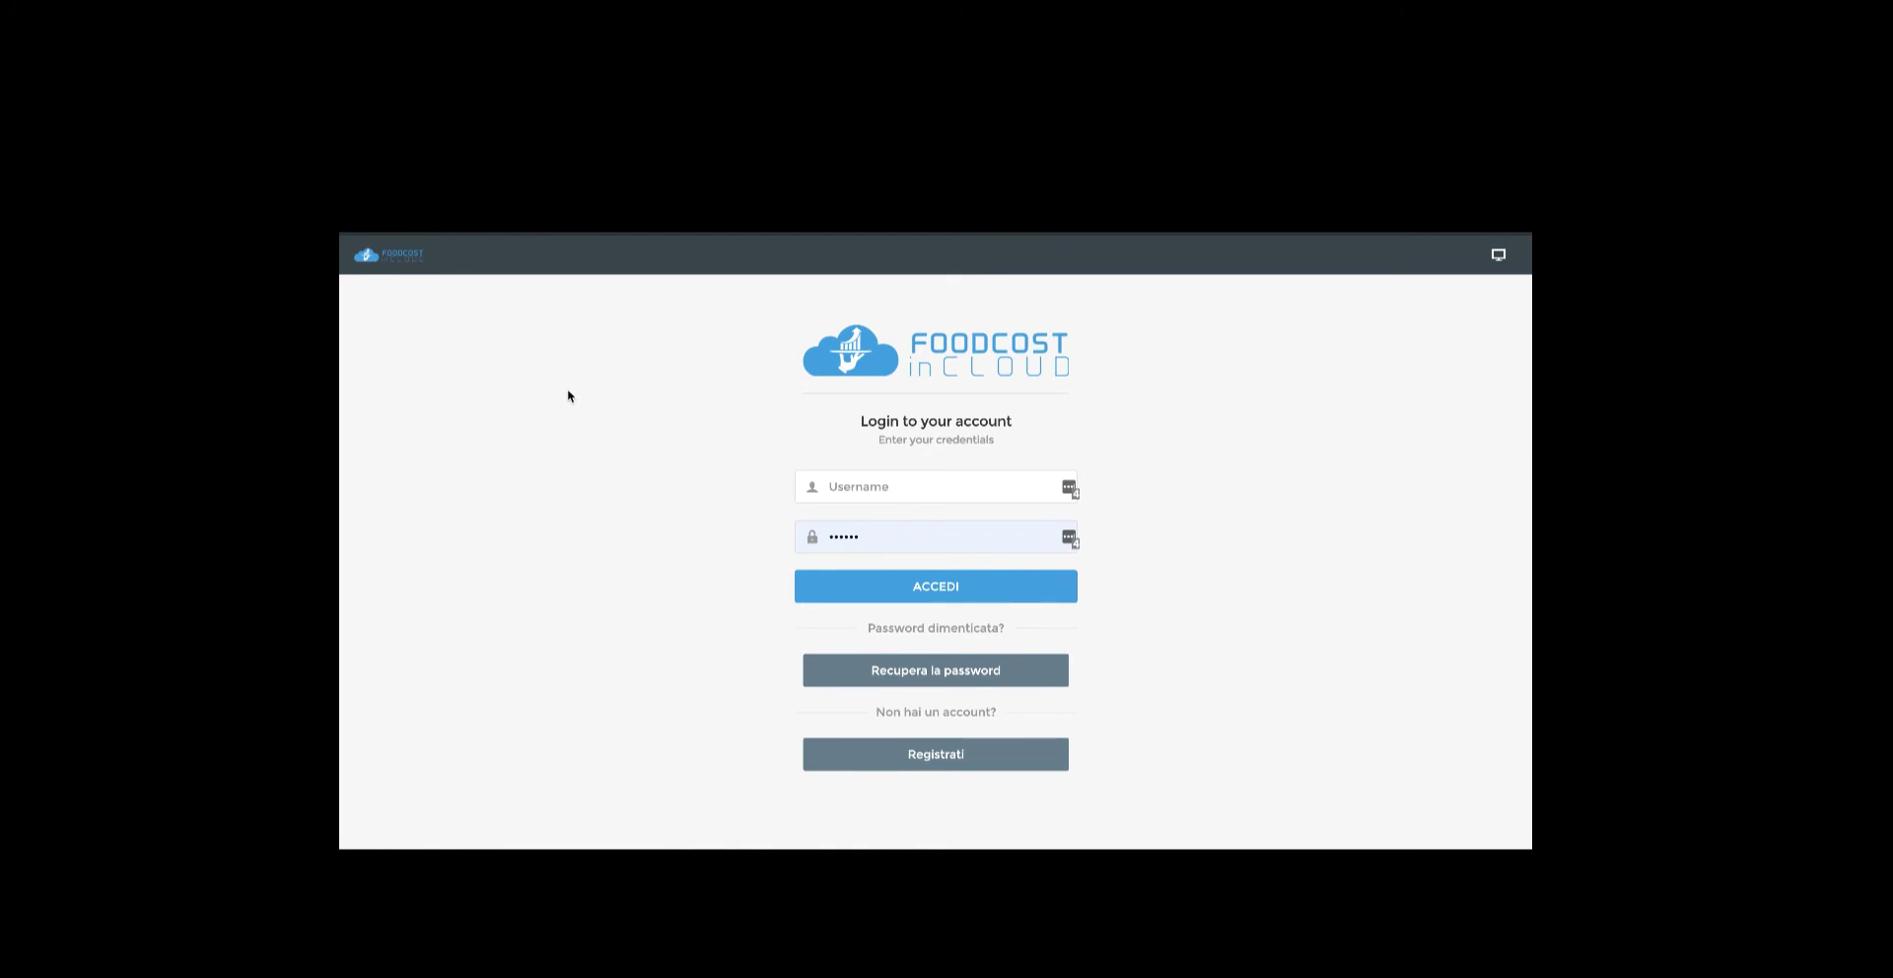
Step: Log in as the collaborator with their username, replacing the prefilled password with the collaborator's account password
left_click(907, 486)
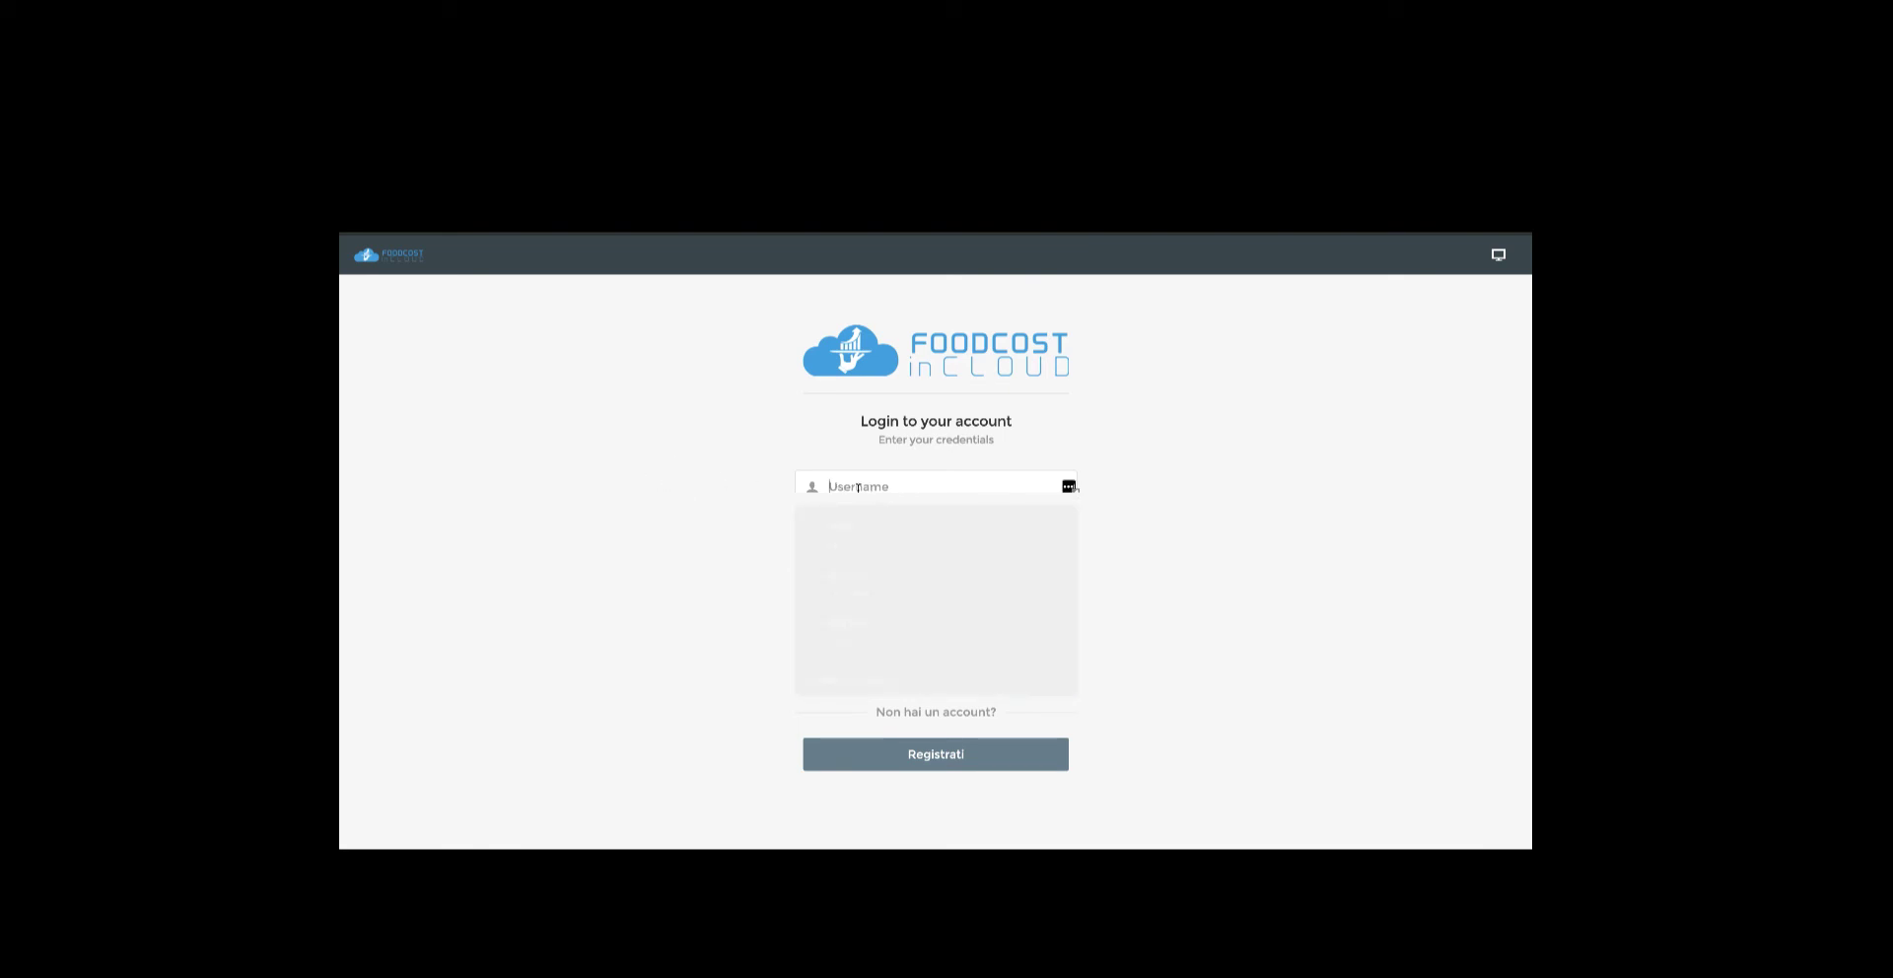
type("giovanni")
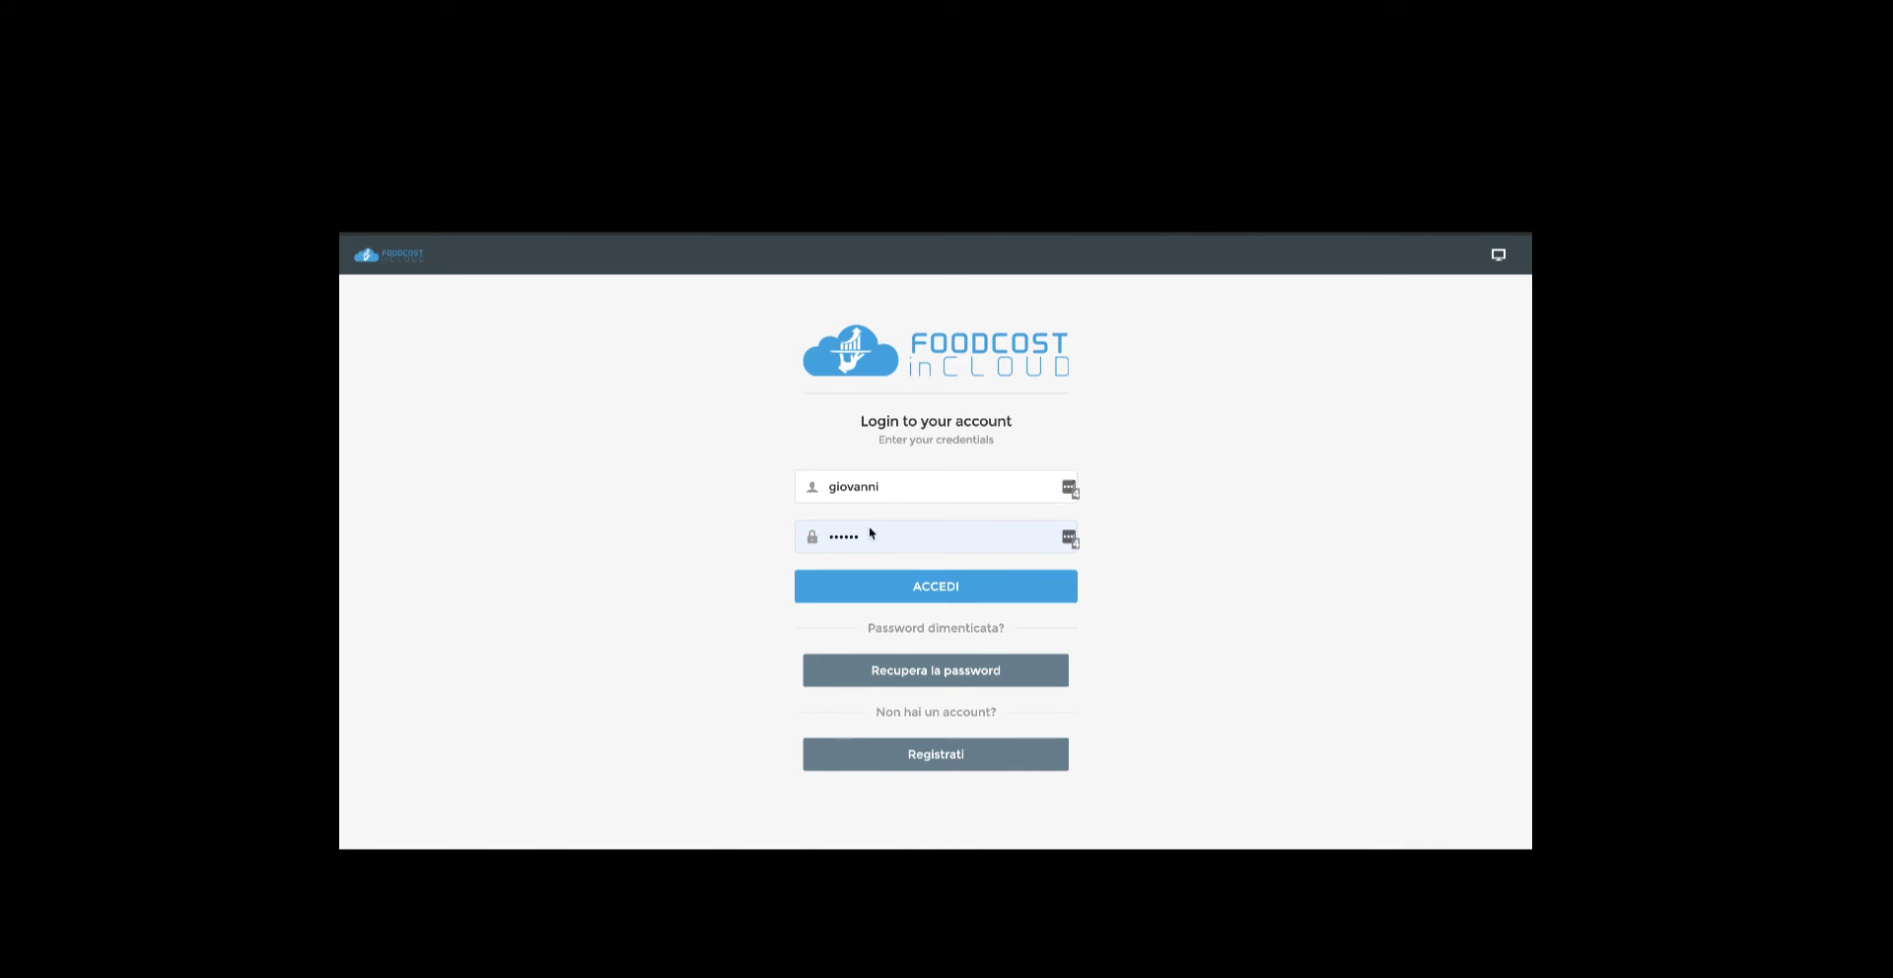
left_click(872, 534)
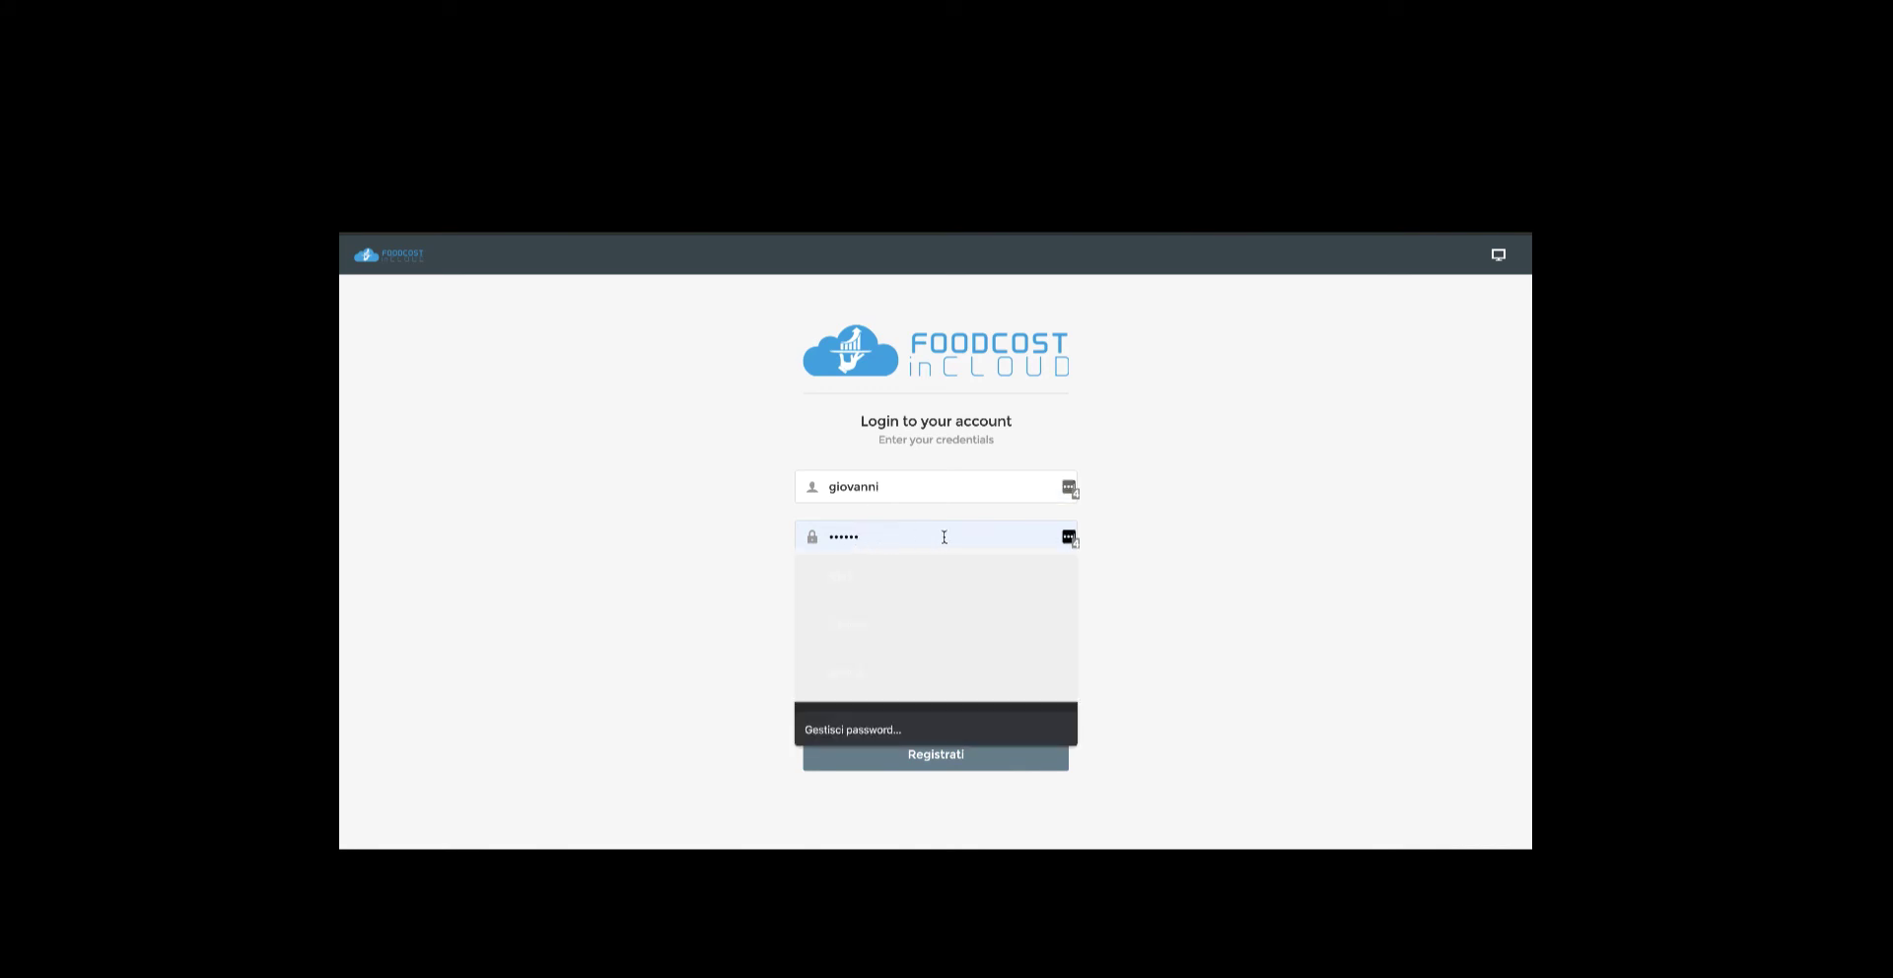
left_click_drag(939, 533, 799, 536)
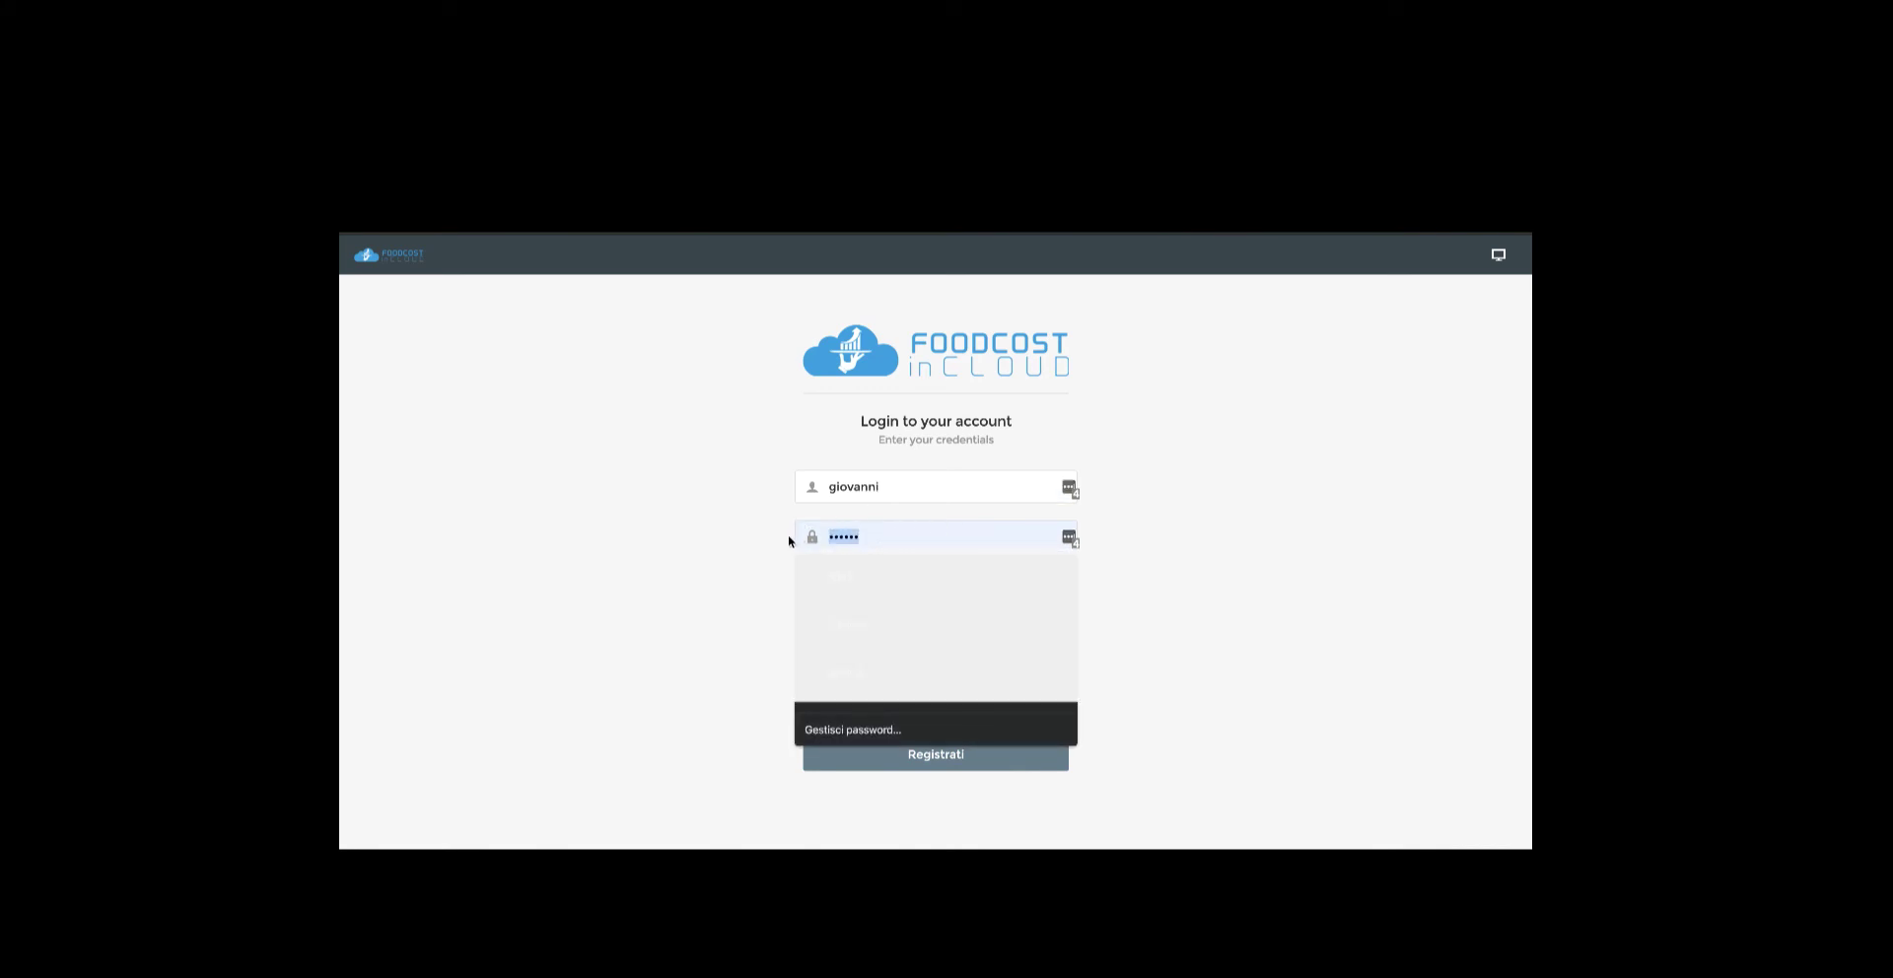
key("BackSpace")
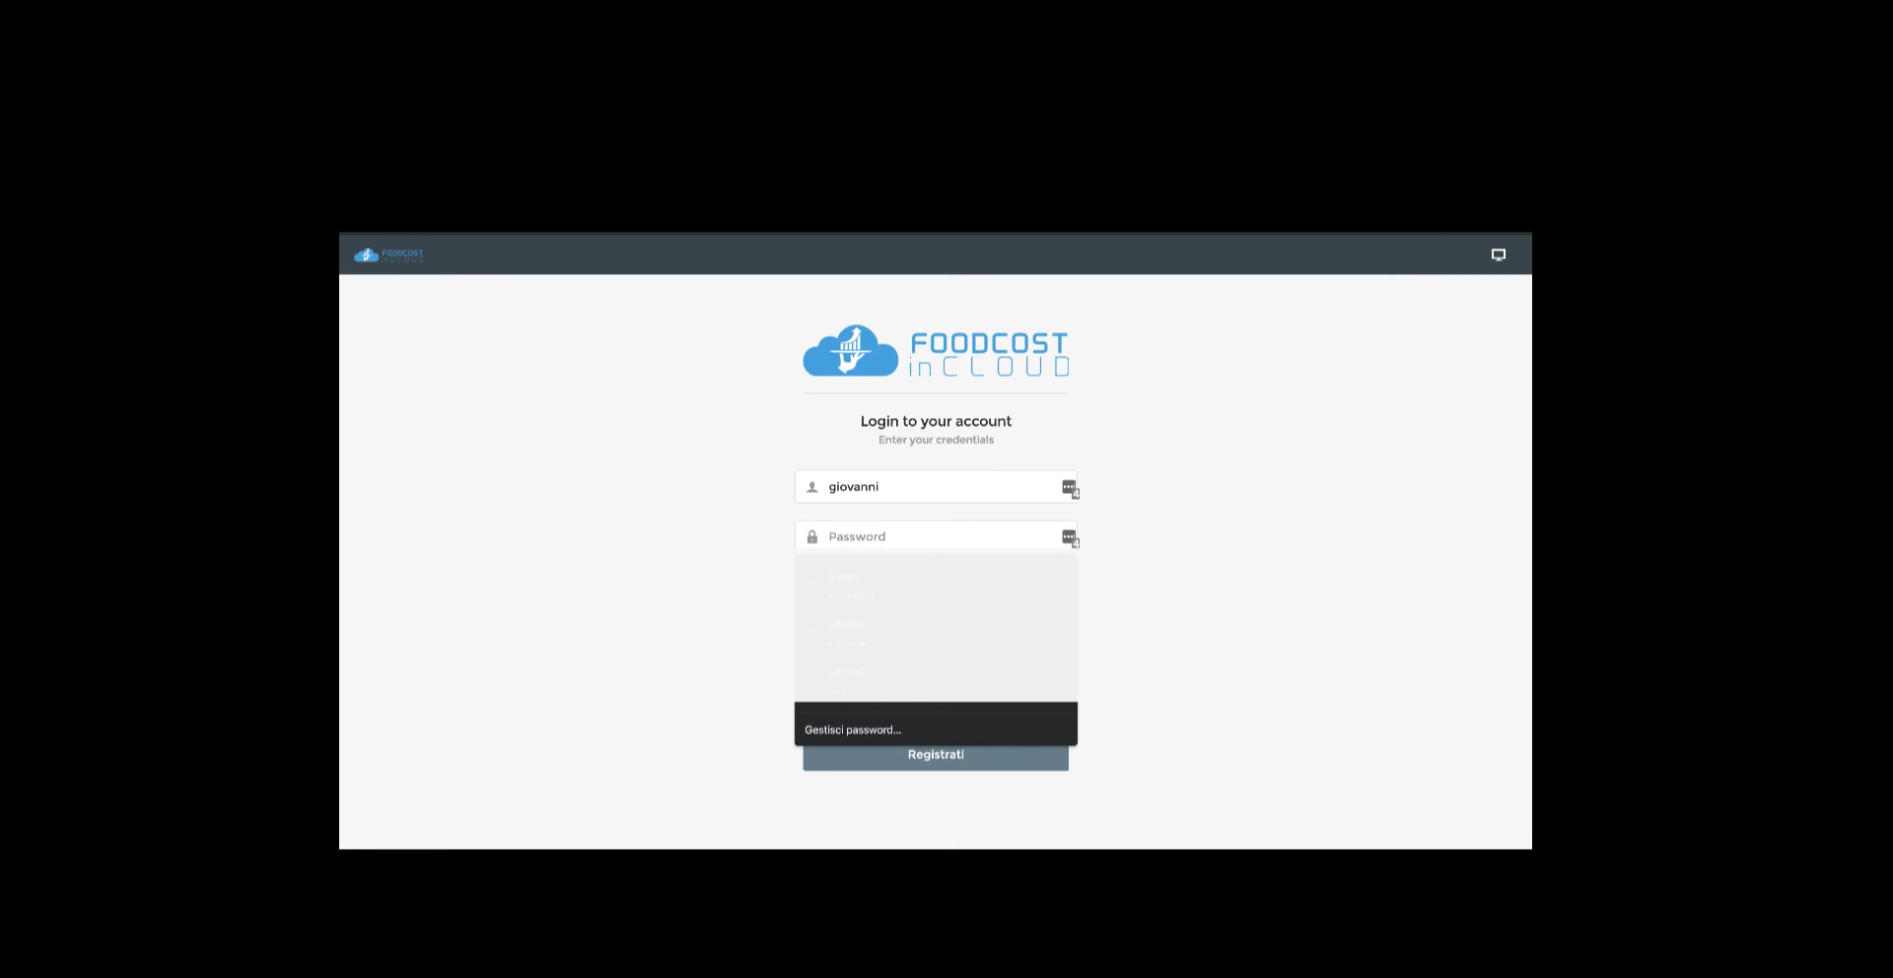
type("••")
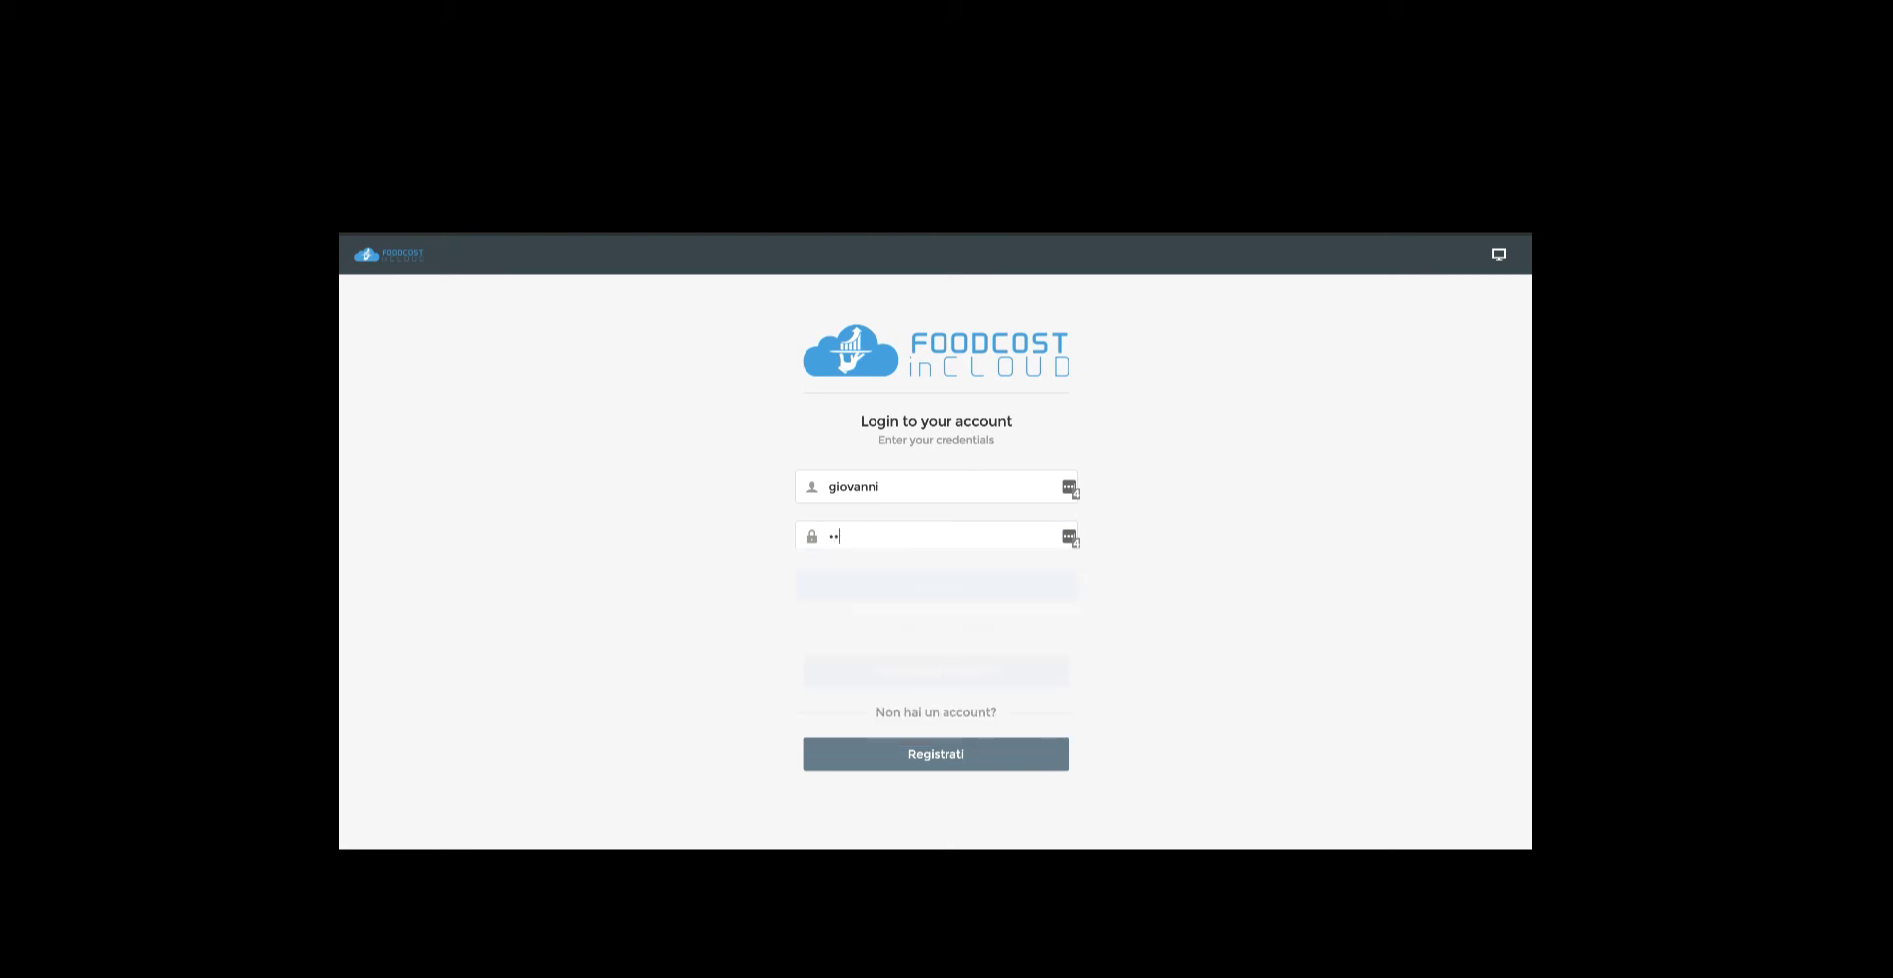
type("•")
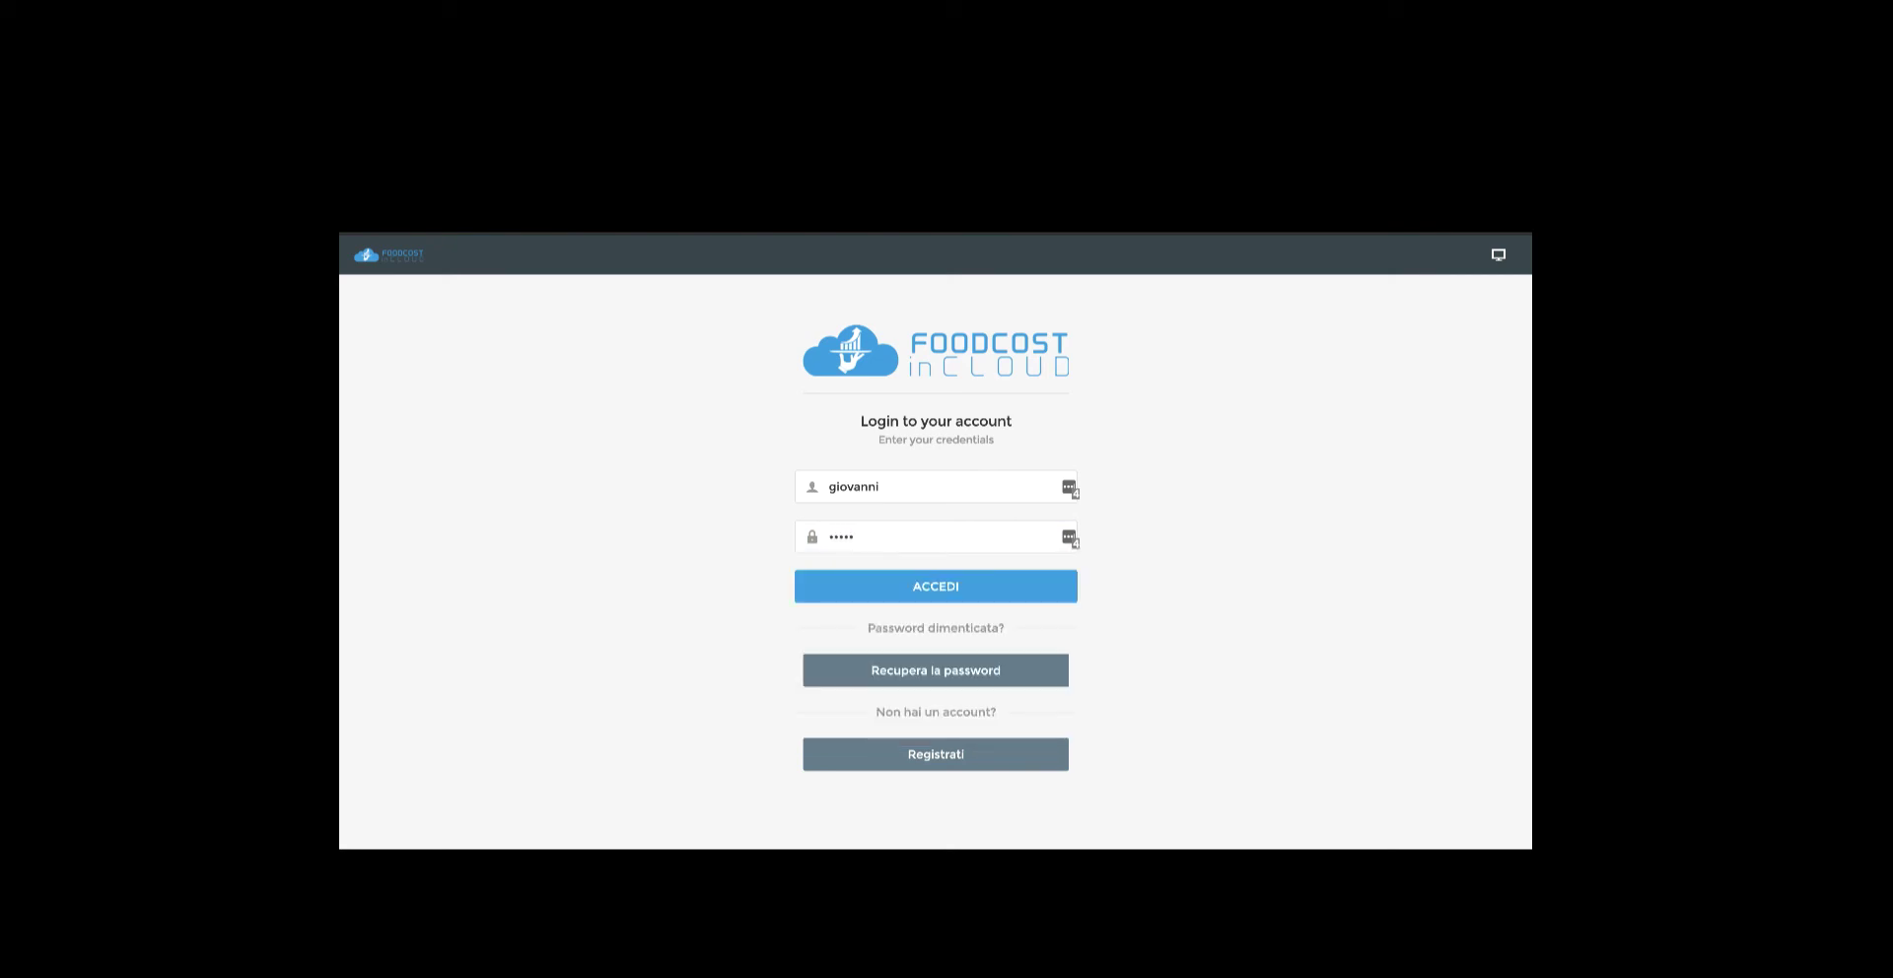
left_click(939, 589)
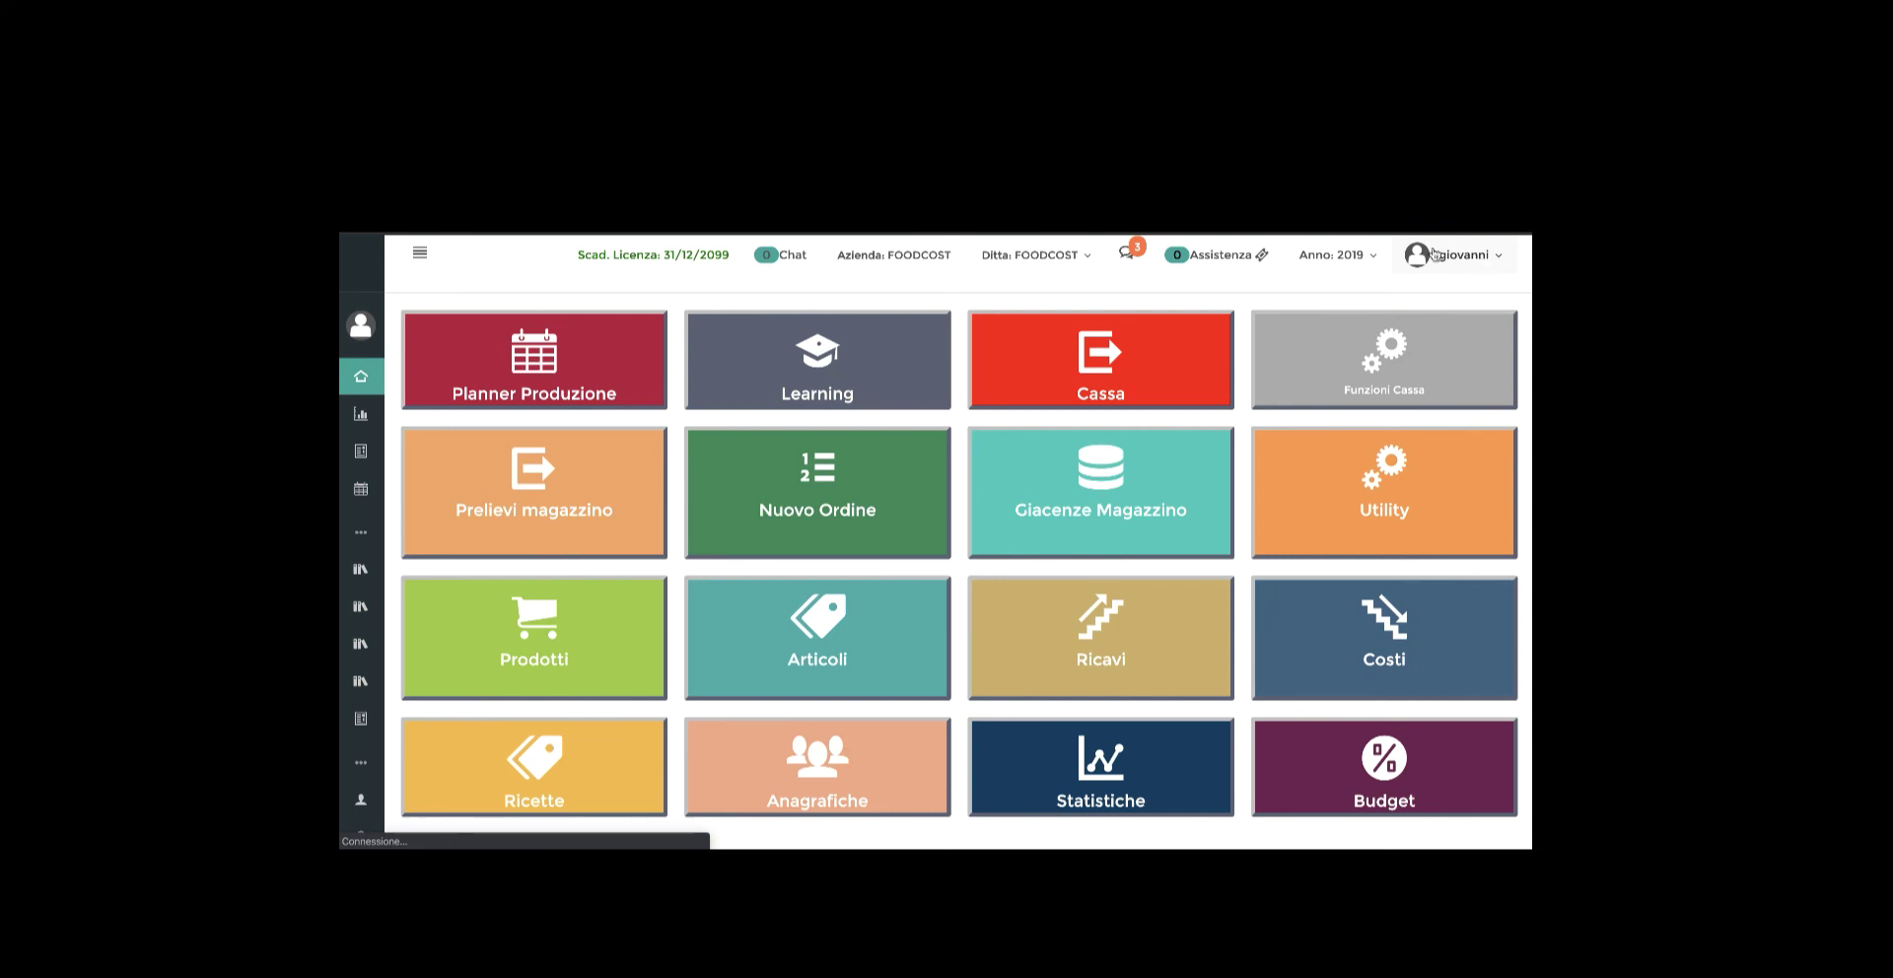
Step: Set the working year to 2020 and expand the navigation menu to review the entries available to the collaborator
left_click(1374, 259)
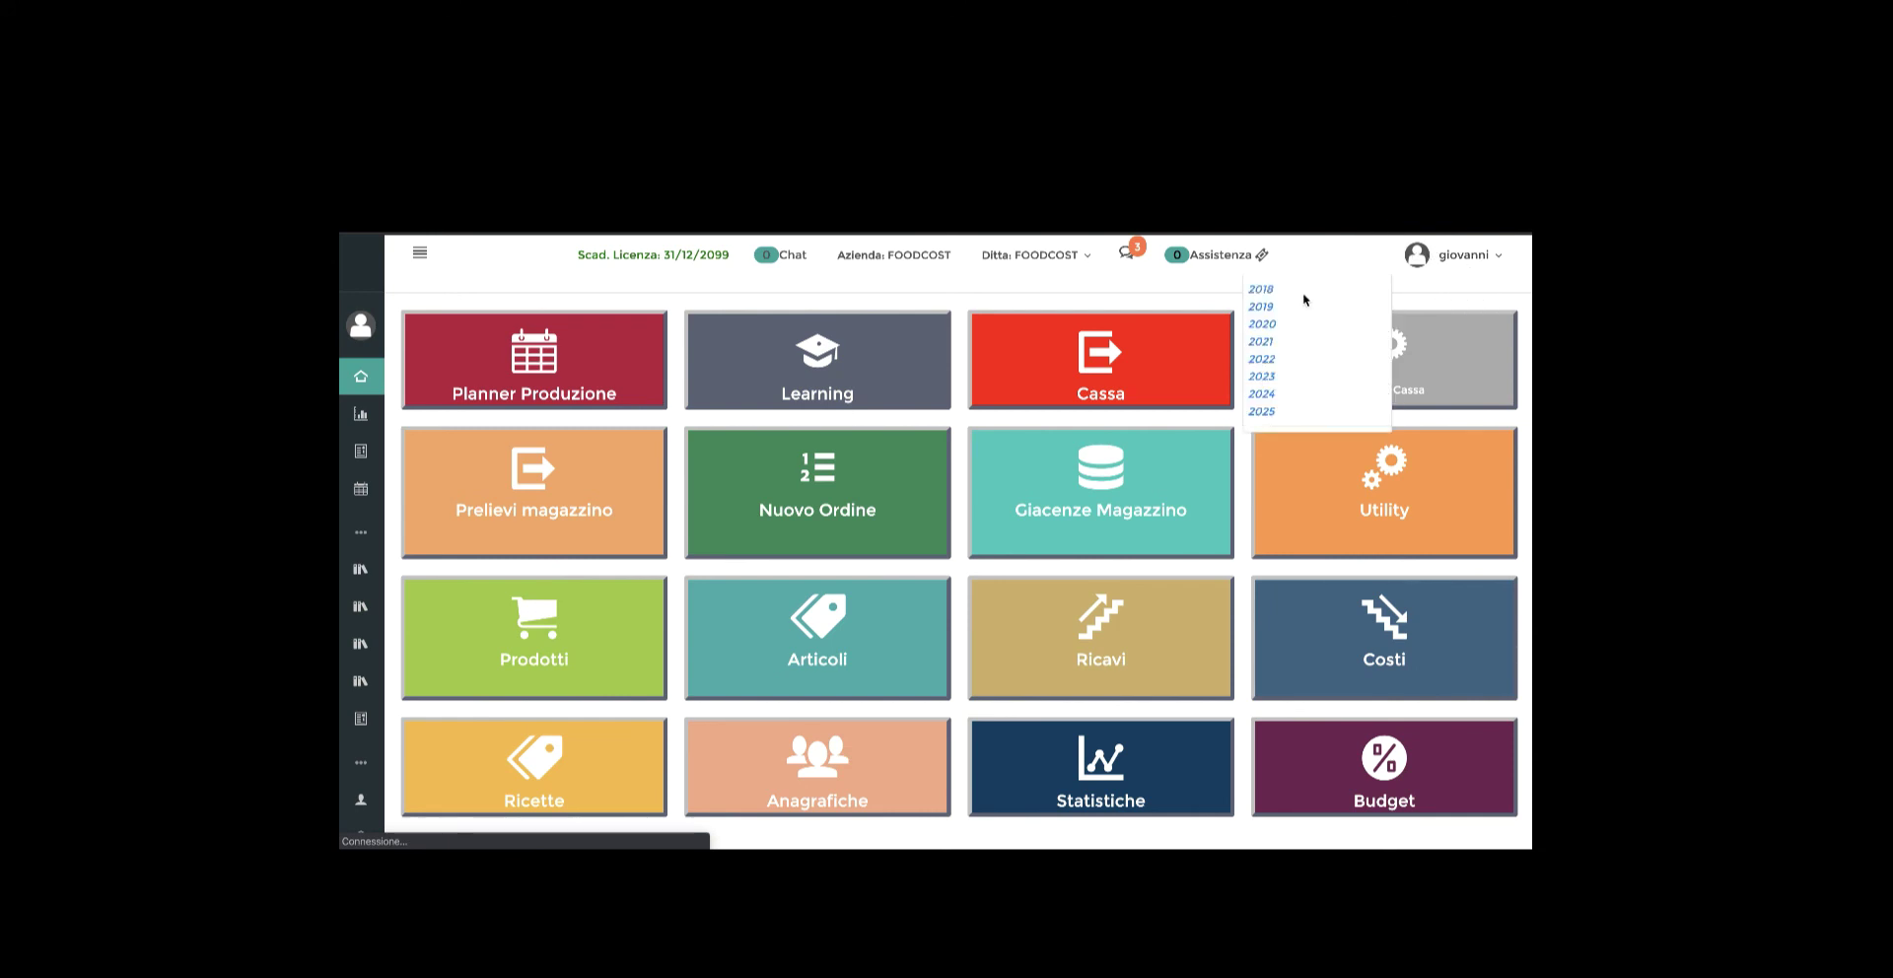
left_click(1275, 337)
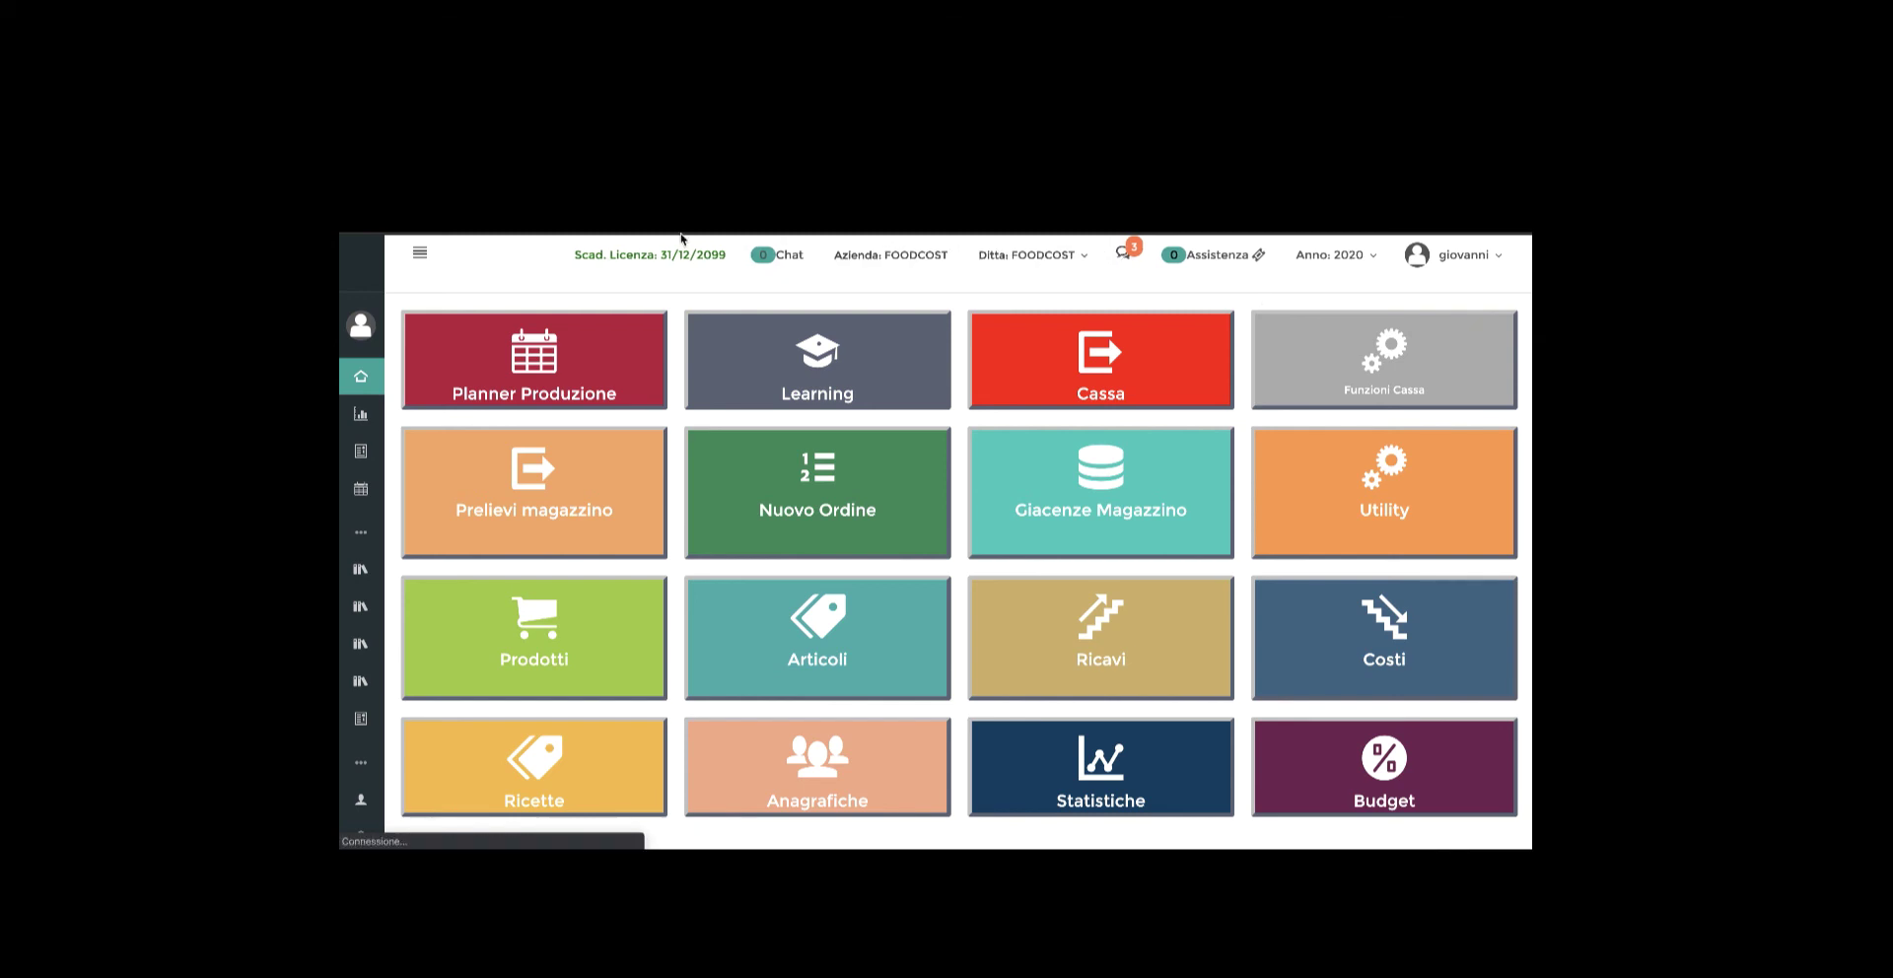
left_click(422, 256)
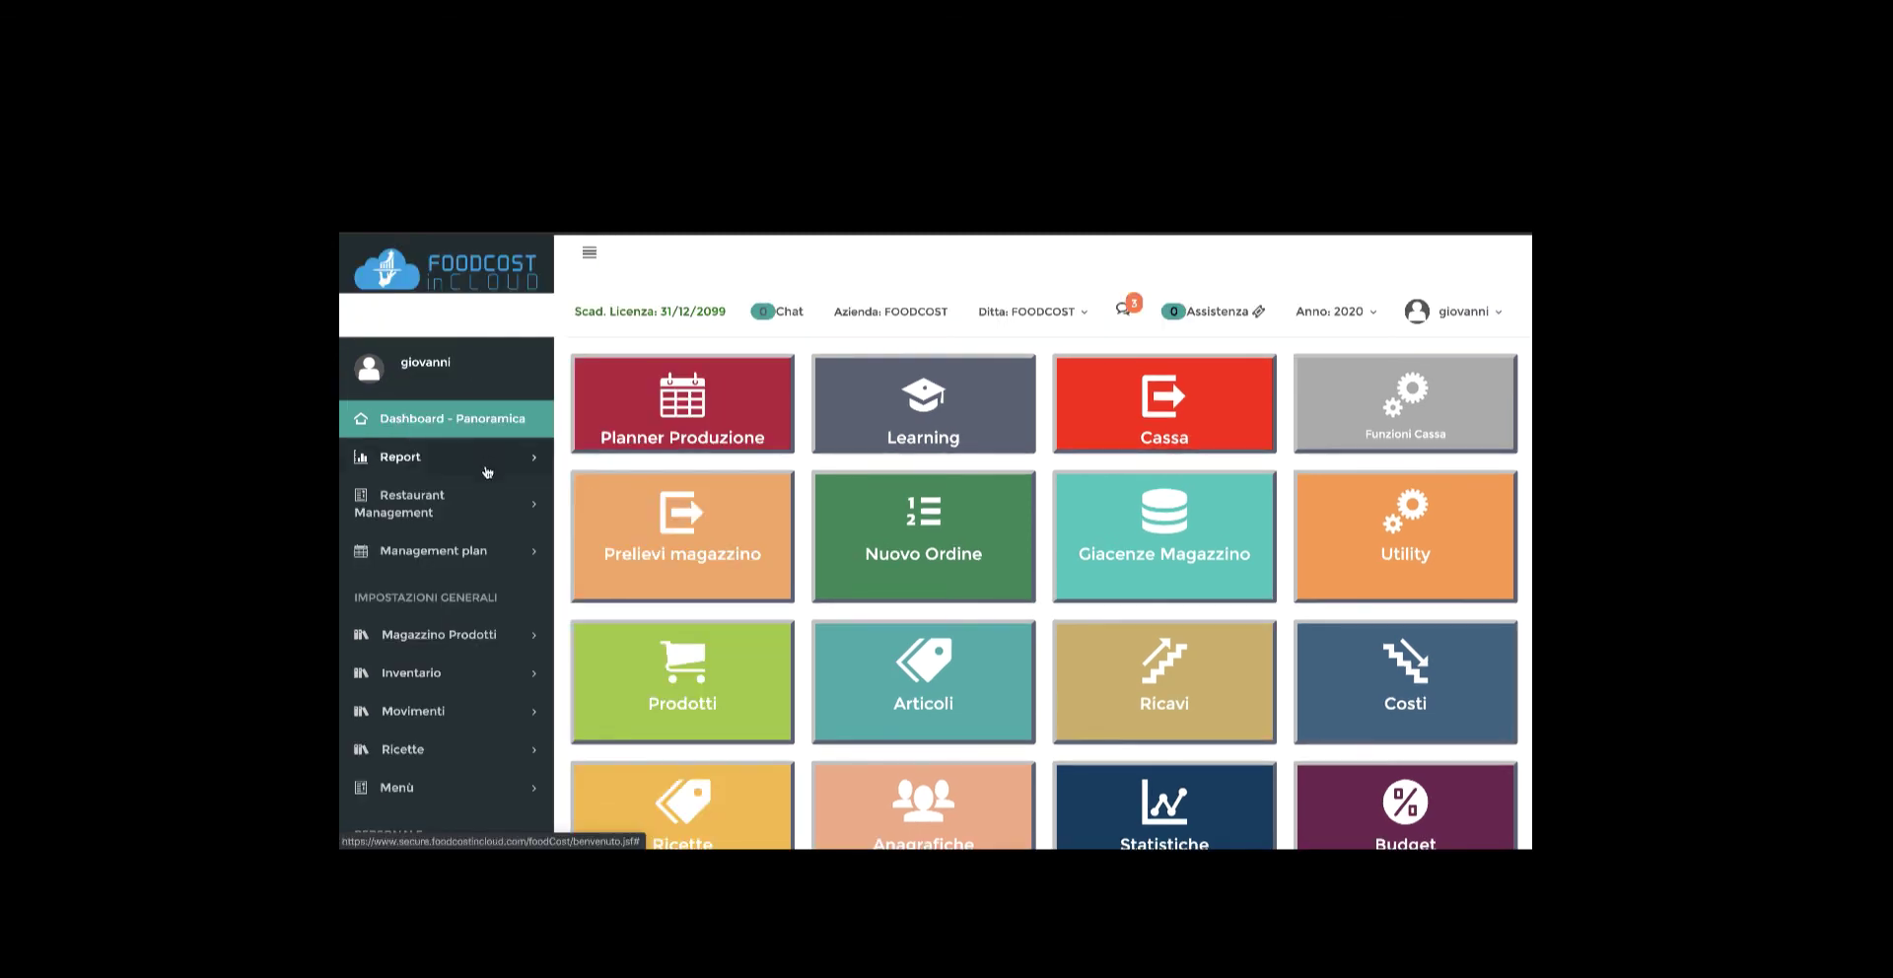
scroll(487, 475, "down", 2)
scroll(488, 472, "up", 2)
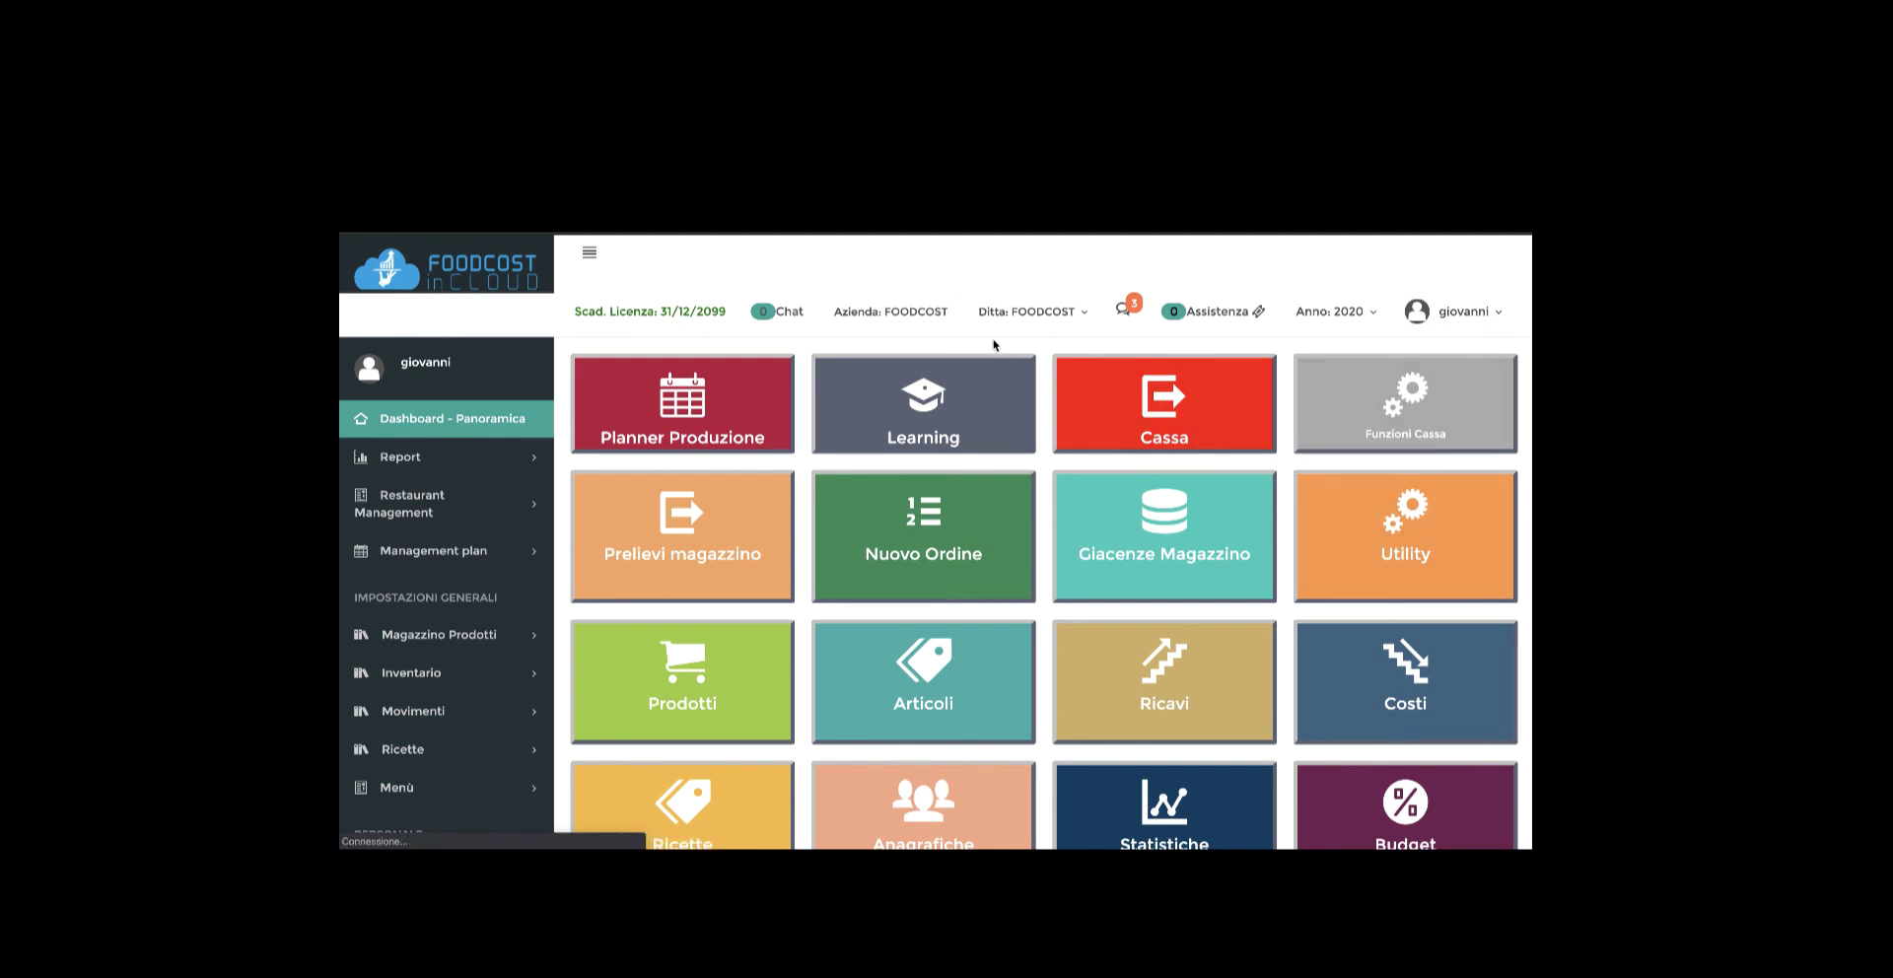
scroll(969, 340, "down", 2)
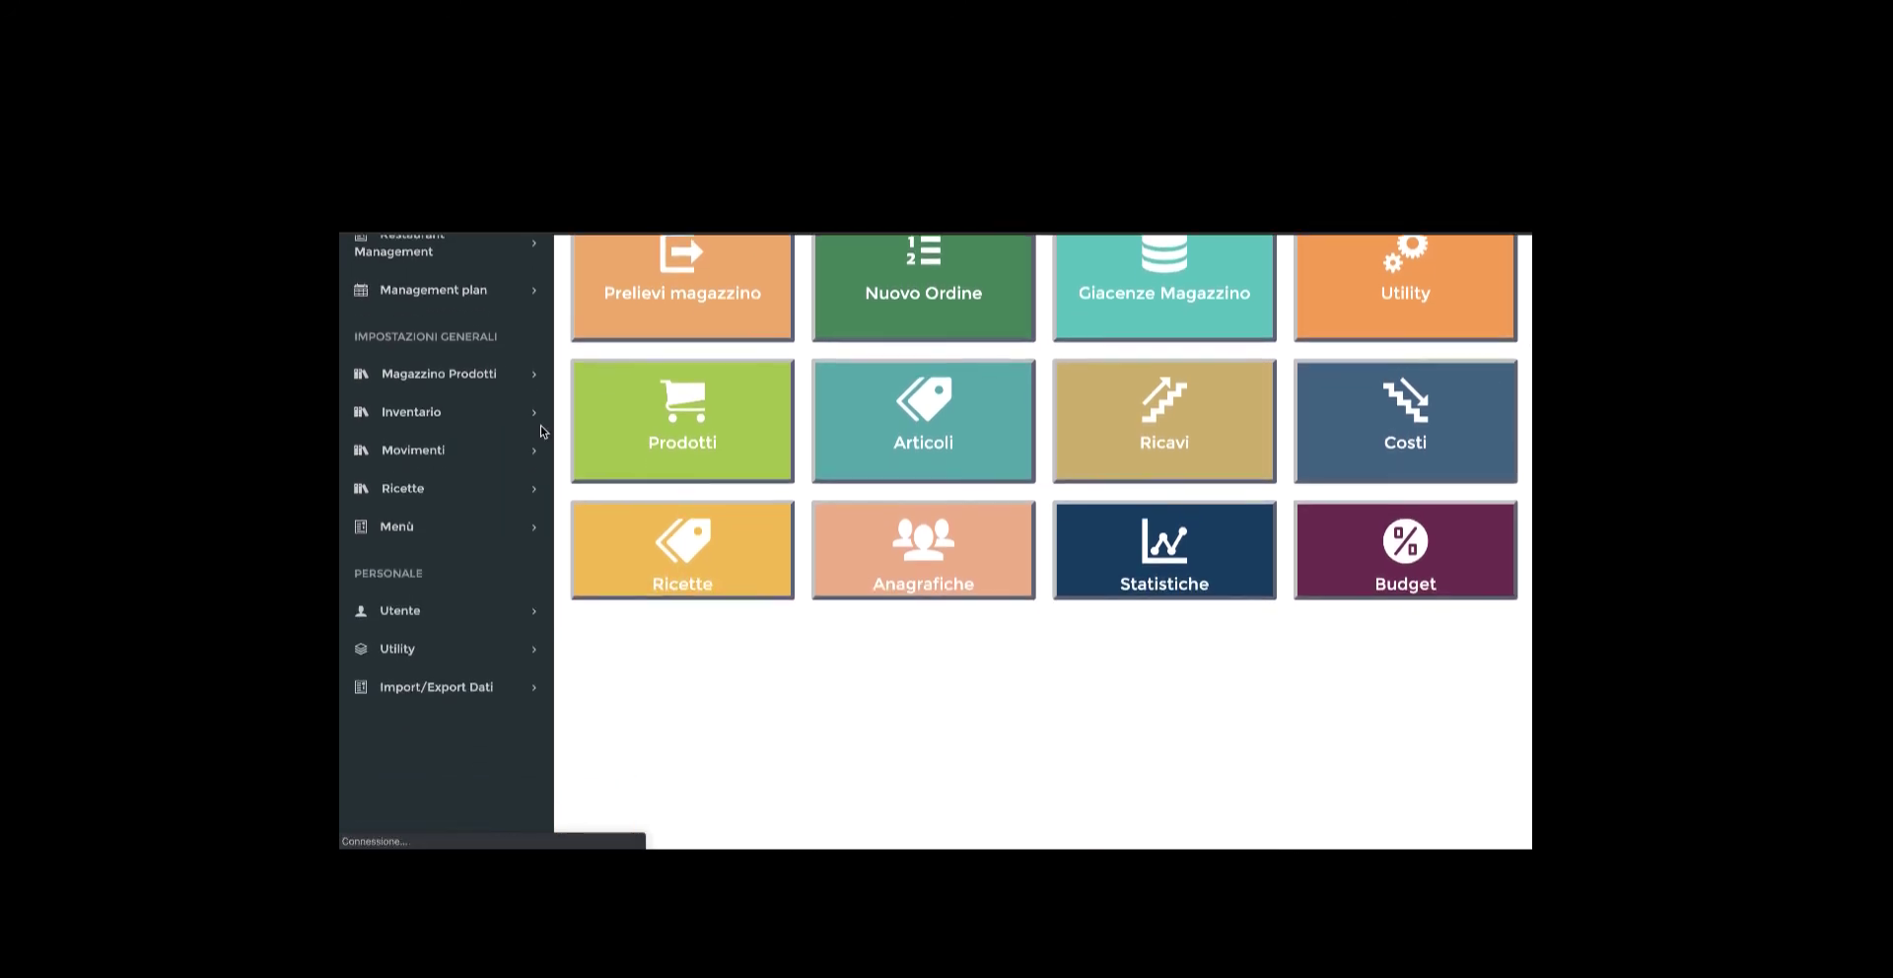
scroll(590, 494, "up", 2)
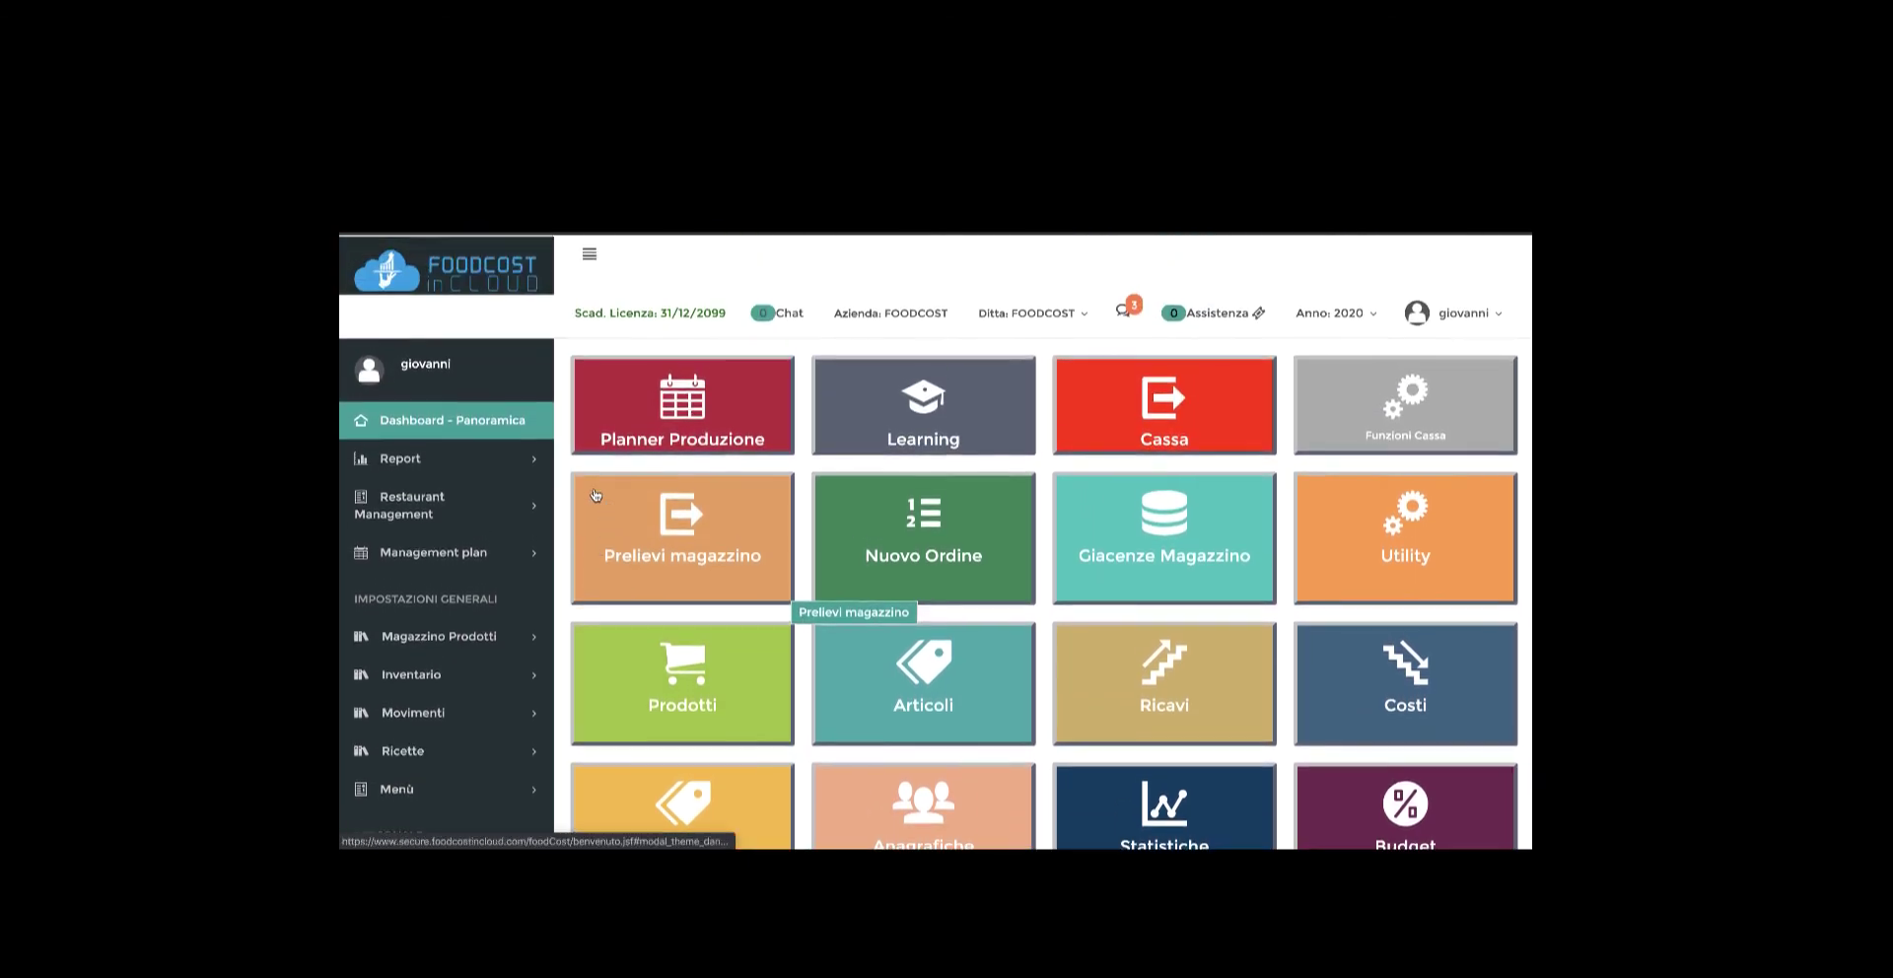